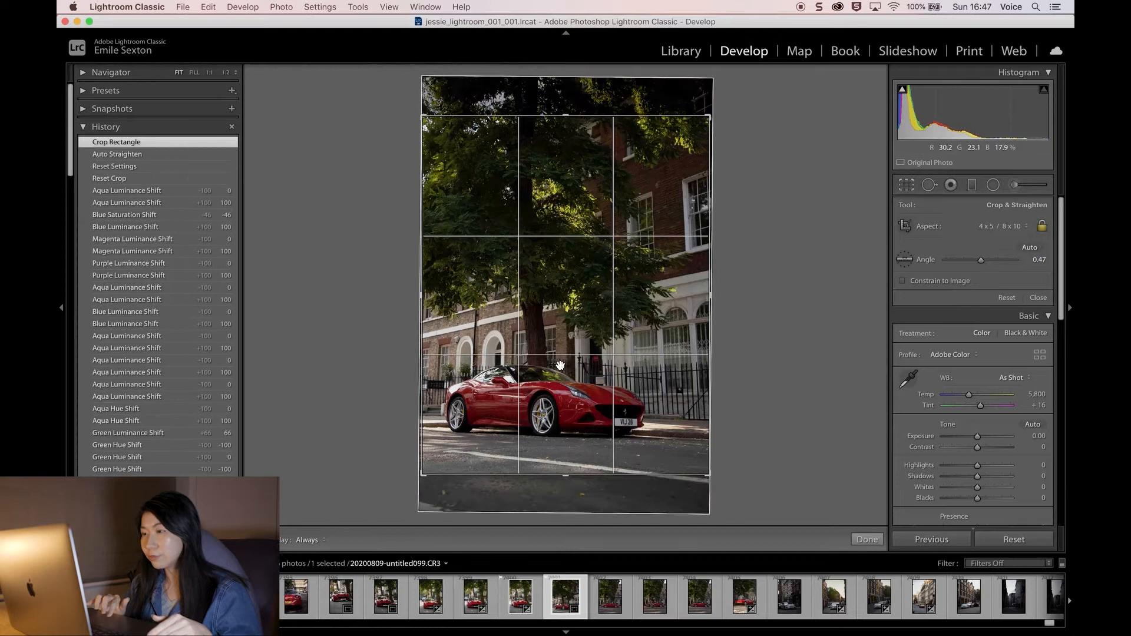
Step: Adjust the 4 x 5 crop around the car and apply it
drag(424, 118, 434, 140)
drag(538, 306, 568, 296)
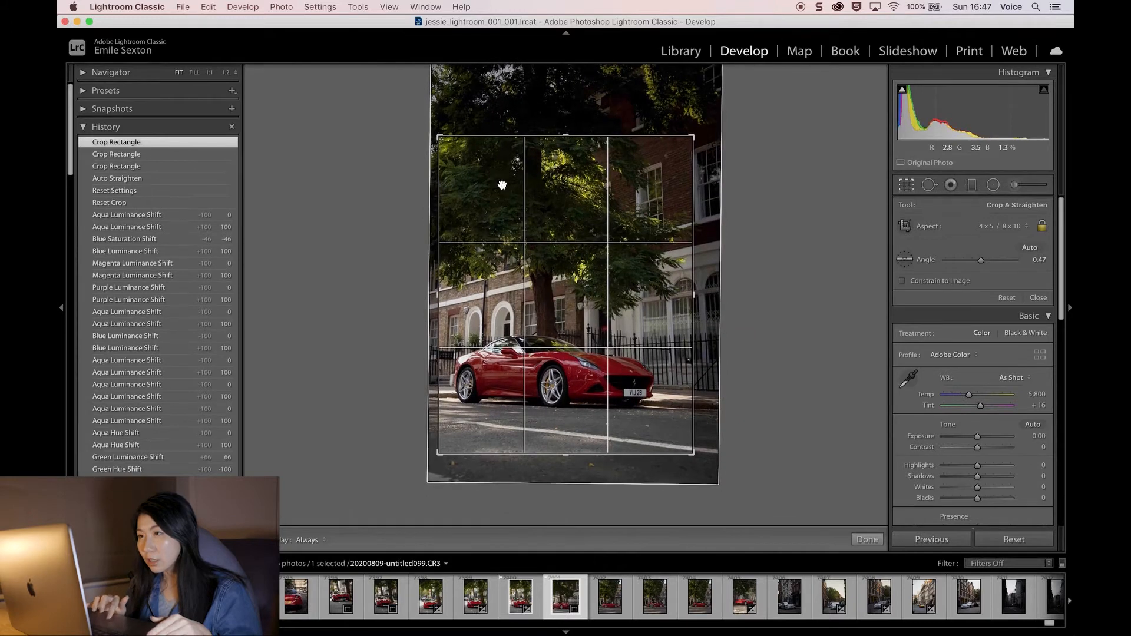
key(Return)
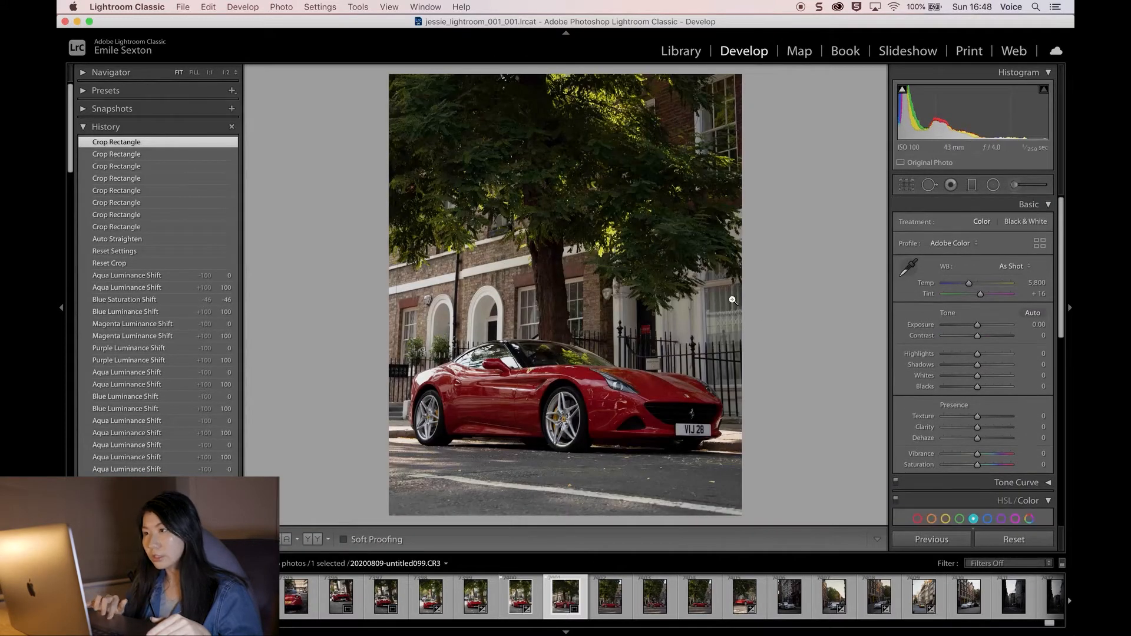
Step: Apply Auto tone settings and raise Contrast to +16
click(1031, 313)
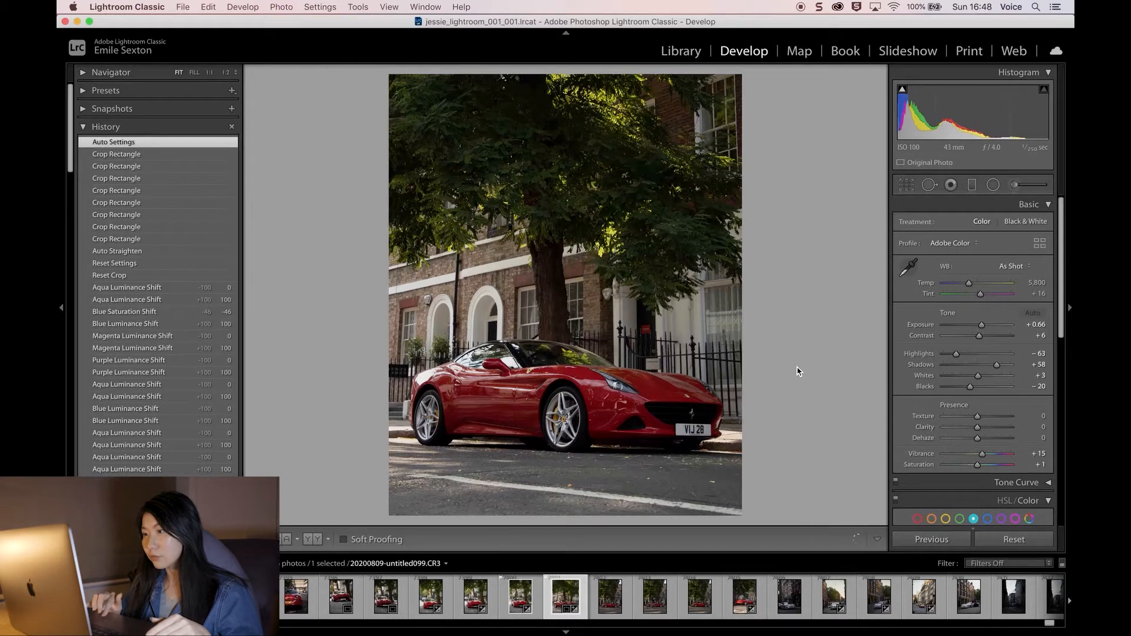
scroll(977, 330, down, 1)
drag(979, 322, 984, 325)
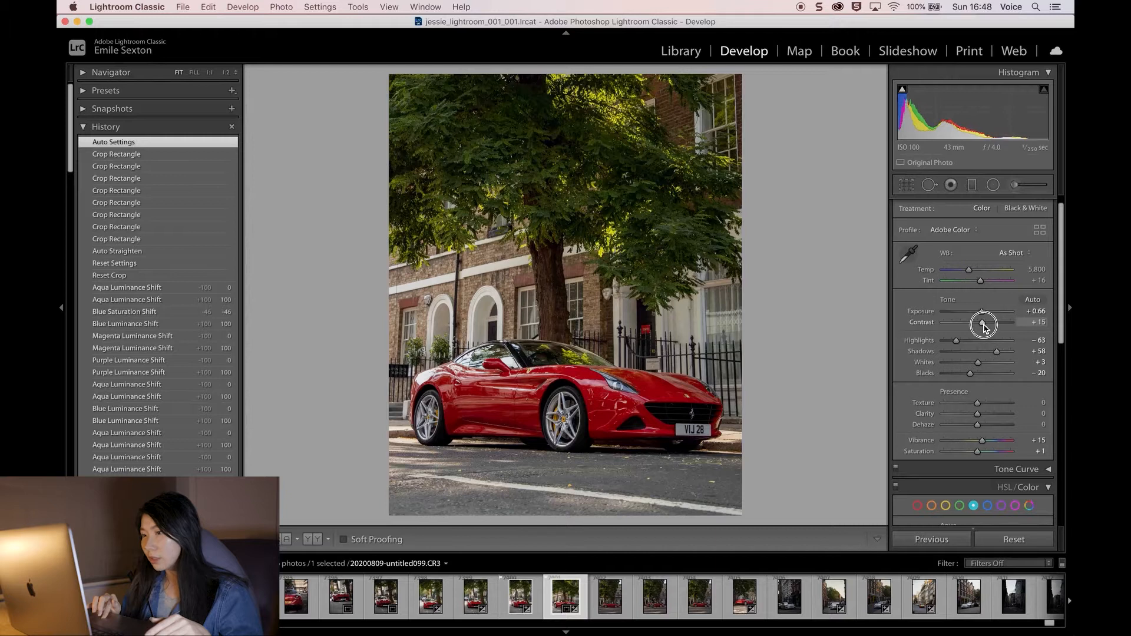
drag(984, 326, 985, 325)
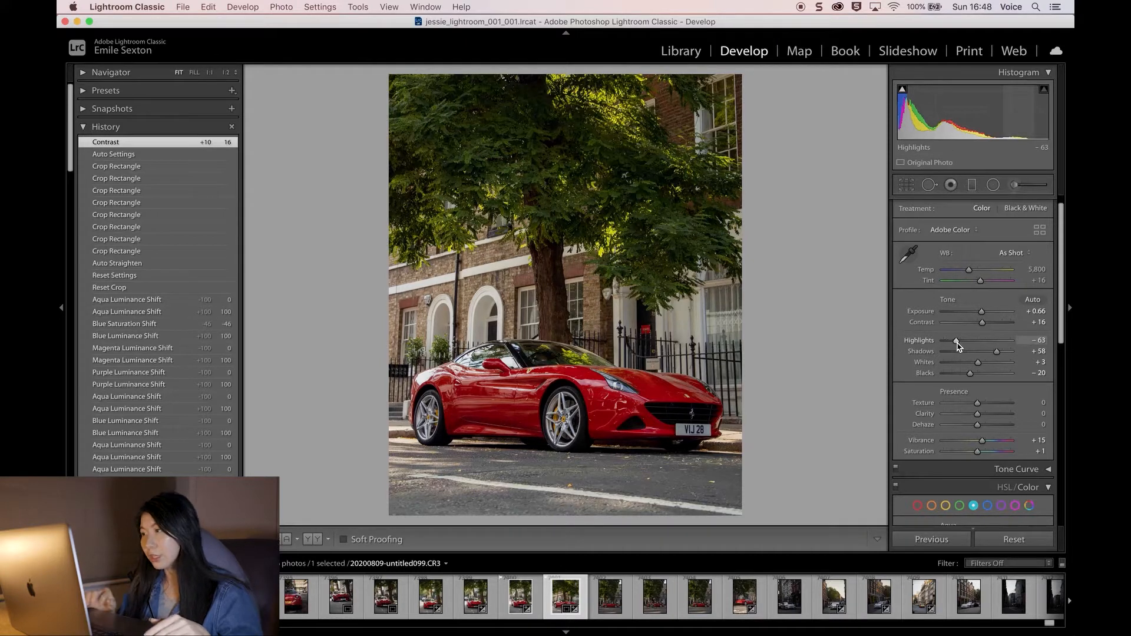
Step: Set Highlights to −70, Shadows +62, Whites +2, Blacks +19, Texture −32, Clarity +48 and Dehaze +8
drag(956, 343, 953, 343)
scroll(987, 384, down, 1)
drag(997, 353, 976, 353)
drag(977, 353, 978, 354)
mouse_move(970, 363)
mouse_down()
mouse_move(983, 366)
mouse_move(967, 359)
mouse_up()
scroll(983, 367, down, 2)
drag(977, 369, 994, 369)
scroll(989, 369, down, 1)
drag(977, 369, 979, 370)
scroll(984, 379, down, 10)
drag(961, 318, 992, 348)
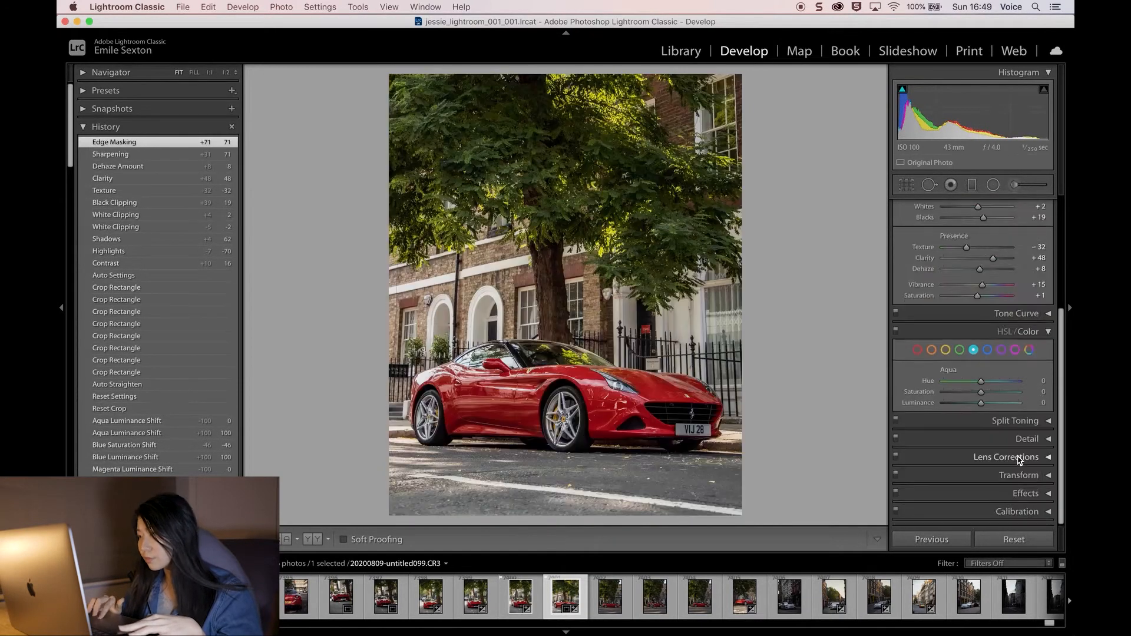
Step: Enable Remove Chromatic Aberration and lens profile corrections
click(1020, 459)
click(906, 419)
click(905, 430)
Step: Add a post-crop vignette with an amount of −18
click(1020, 384)
click(1013, 494)
drag(977, 422, 973, 425)
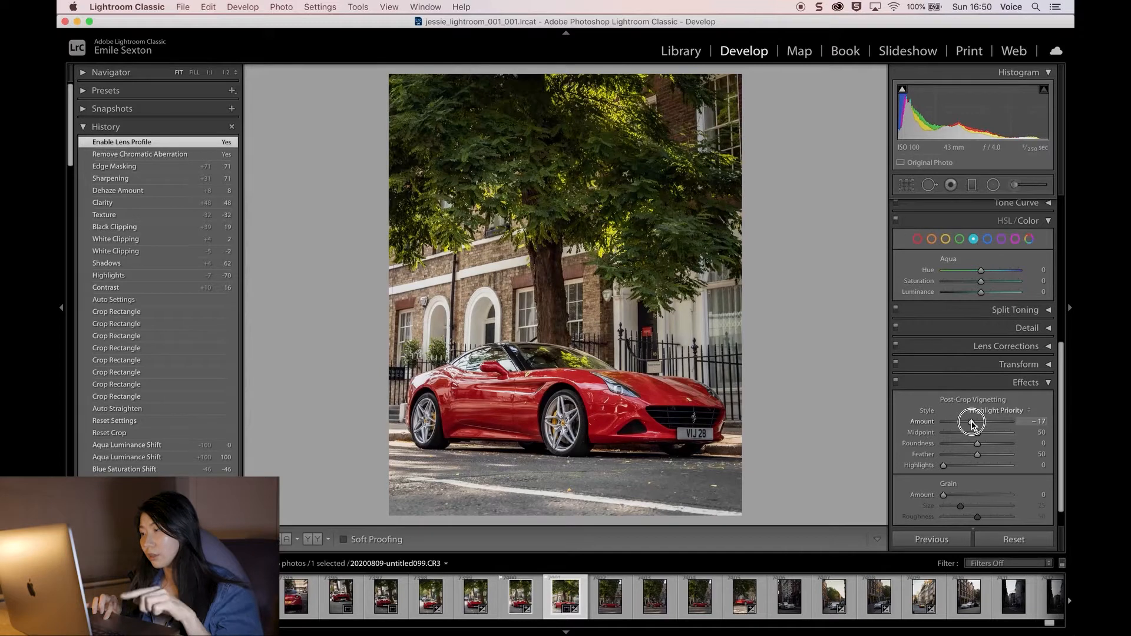
drag(972, 424, 971, 423)
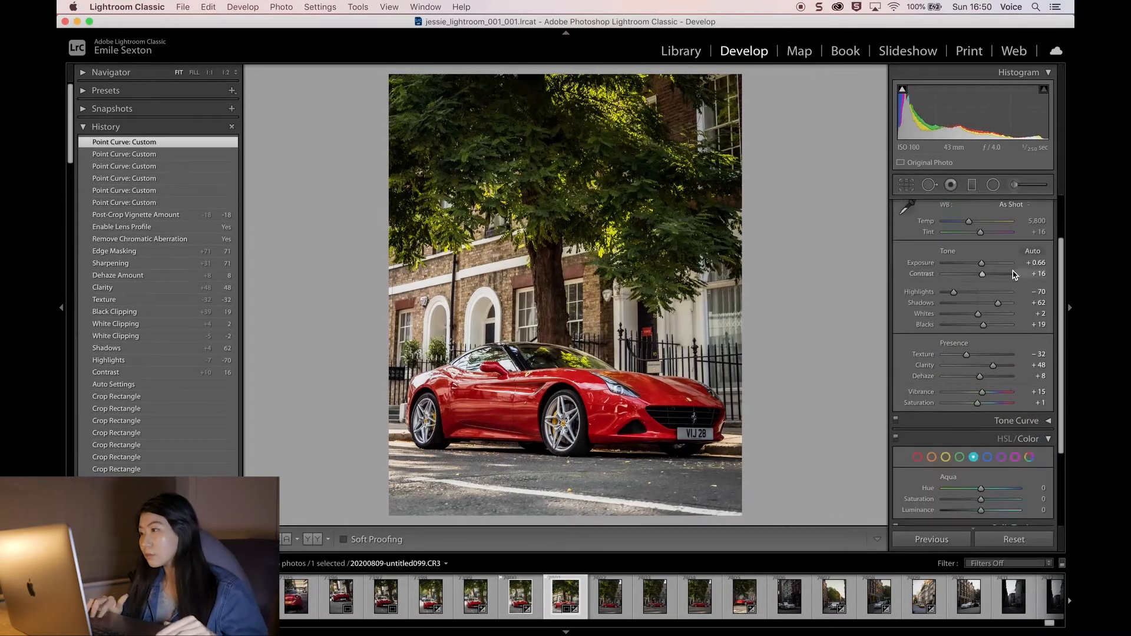
Step: Adjust the HSL Color sliders for the car's red and orange tones
drag(981, 492, 1030, 494)
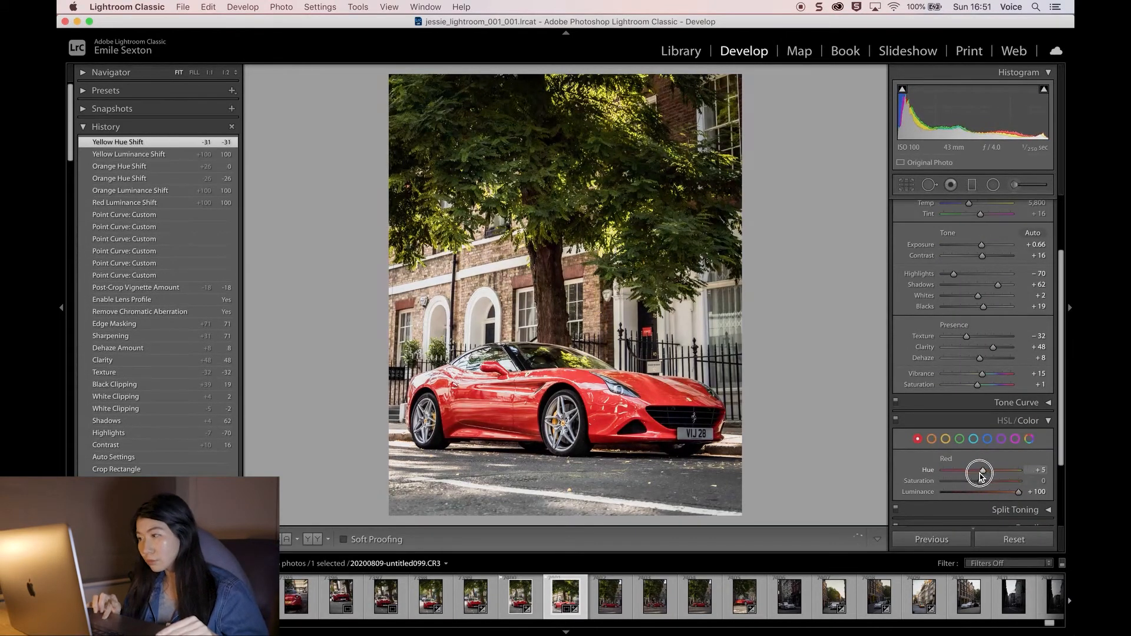
drag(981, 492, 962, 478)
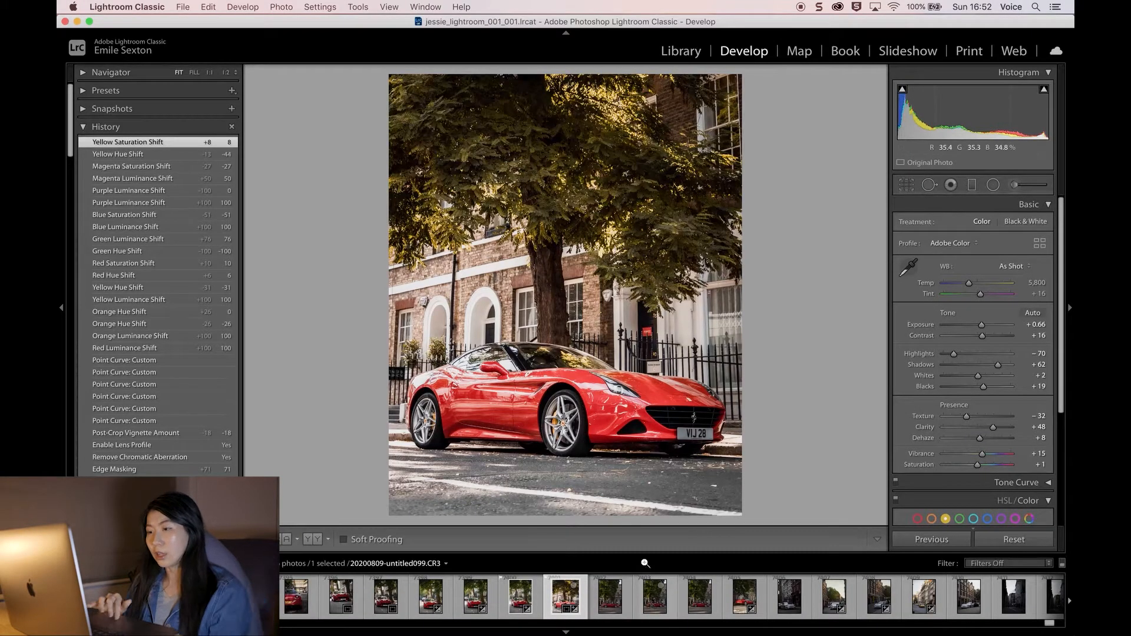
Step: Open the photo for editing in Adobe Photoshop 2020
right_click(564, 608)
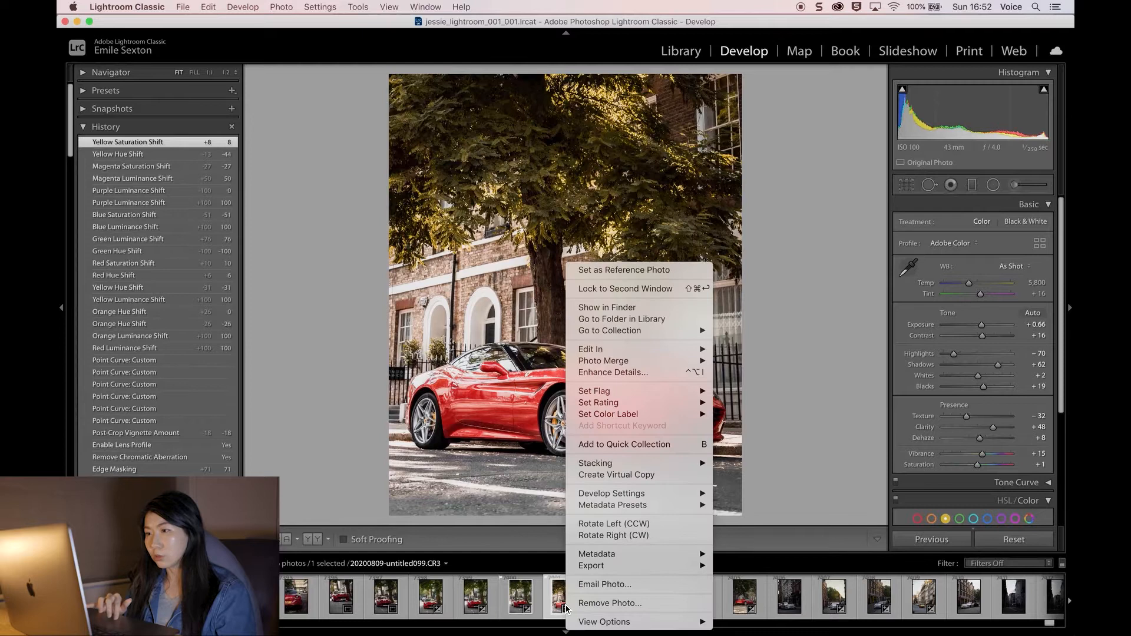
mouse_move(633, 350)
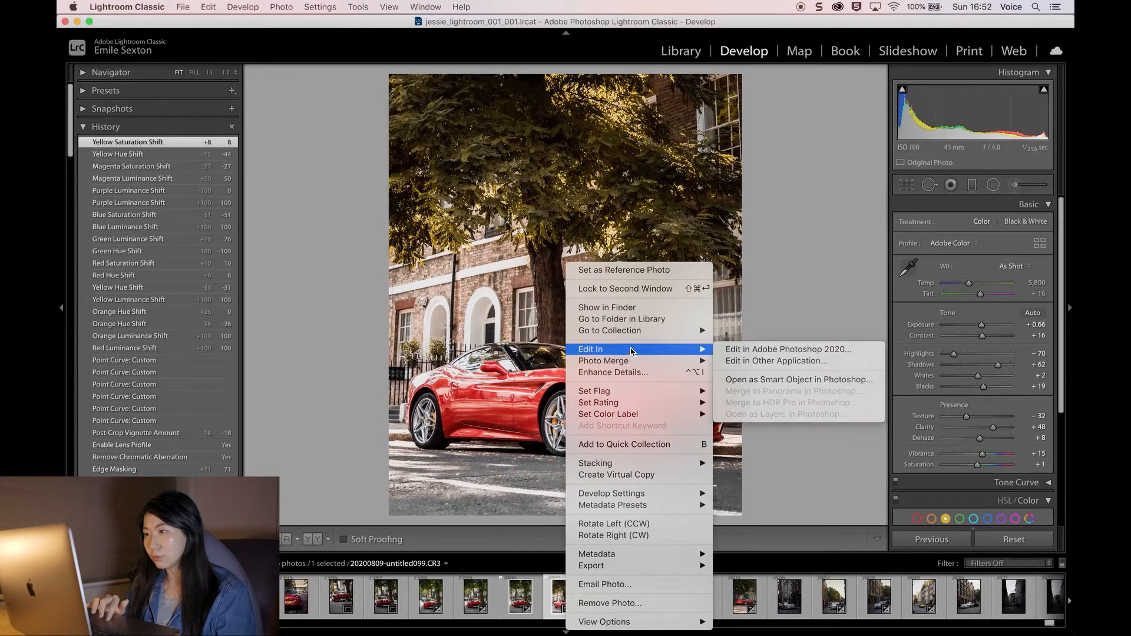
click(774, 349)
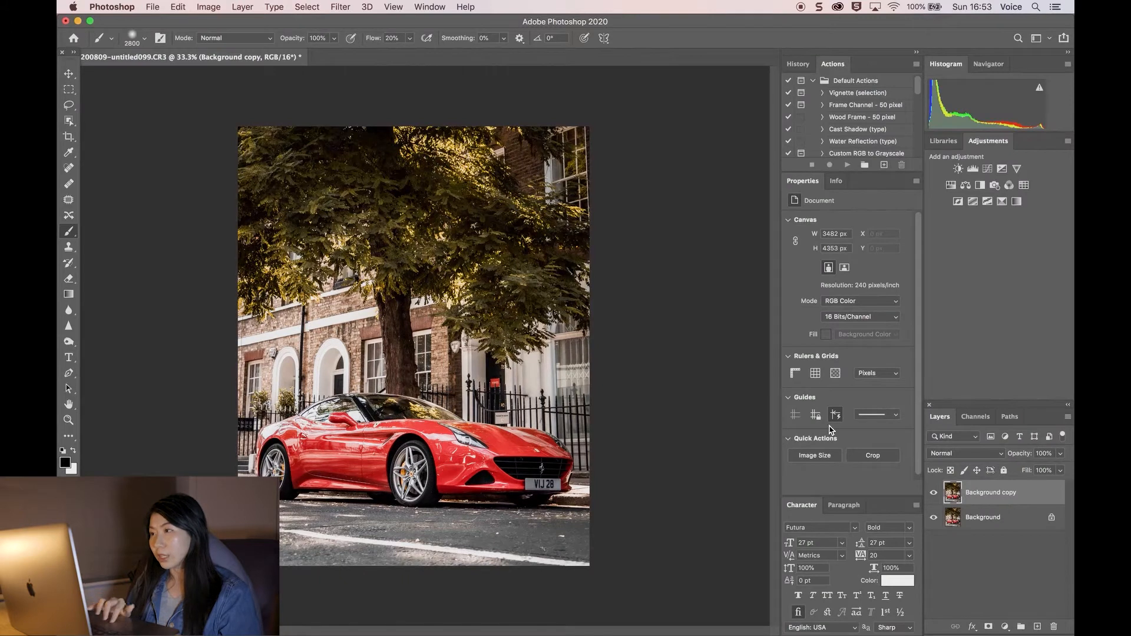
scroll(859, 131, down, 10)
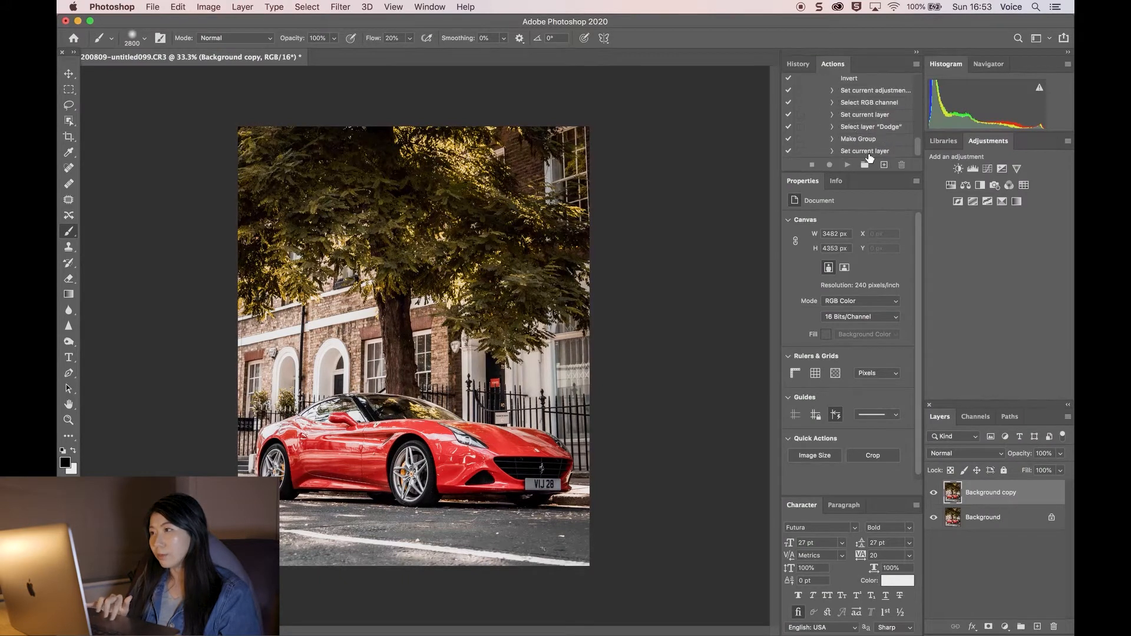
scroll(864, 122, up, 3)
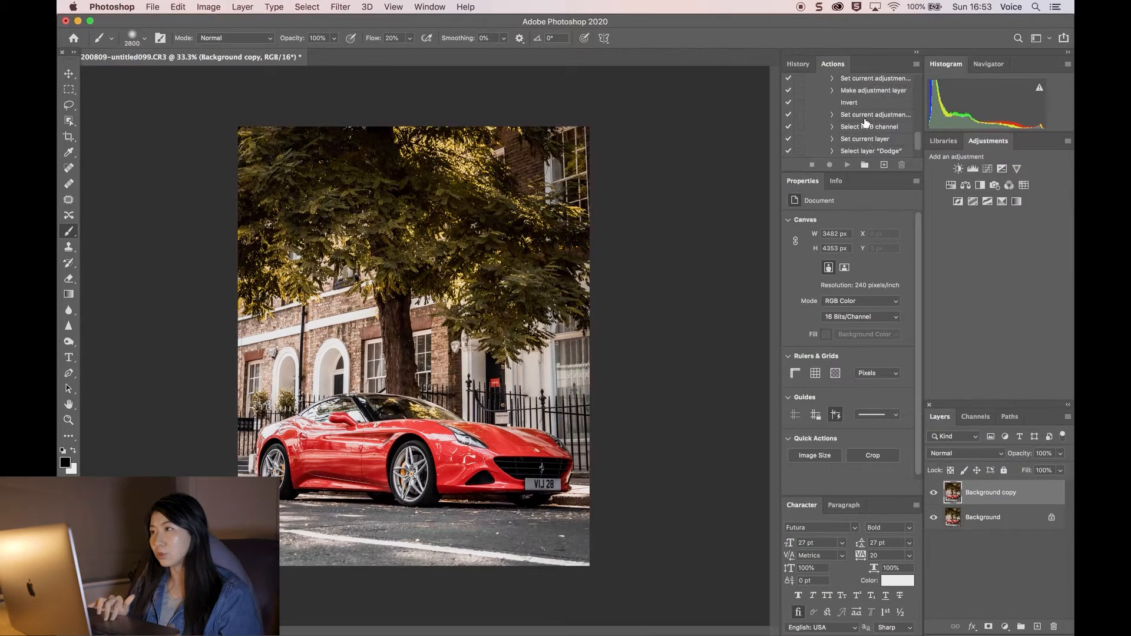
scroll(865, 129, down, 3)
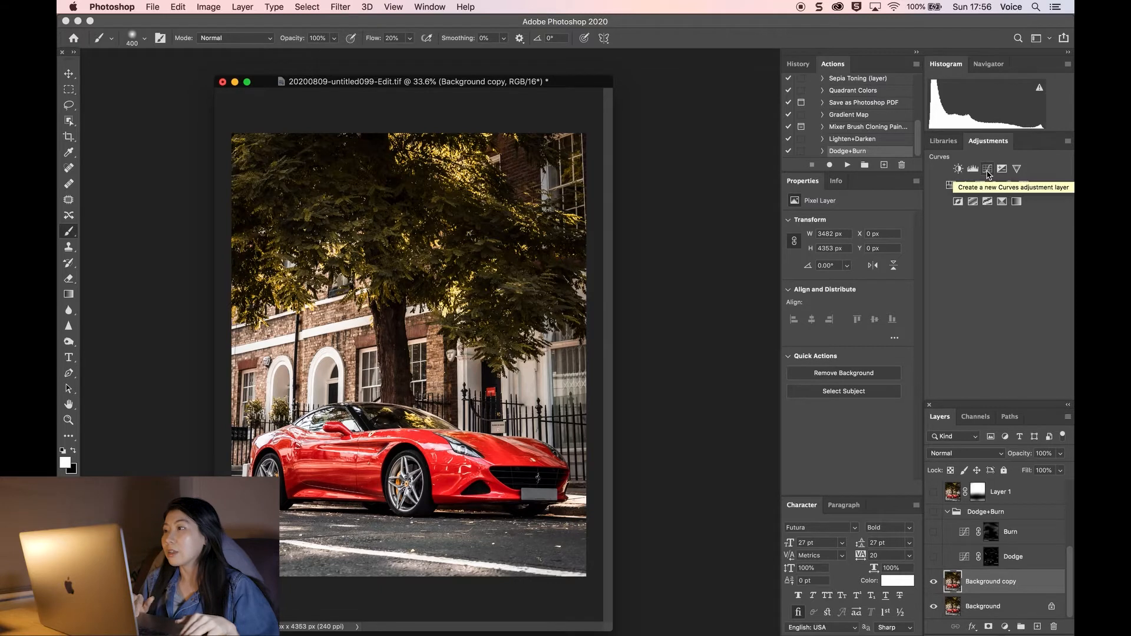
Step: Add a Curves adjustment layer with a brightening curve and invert its mask to black
click(987, 172)
click(954, 585)
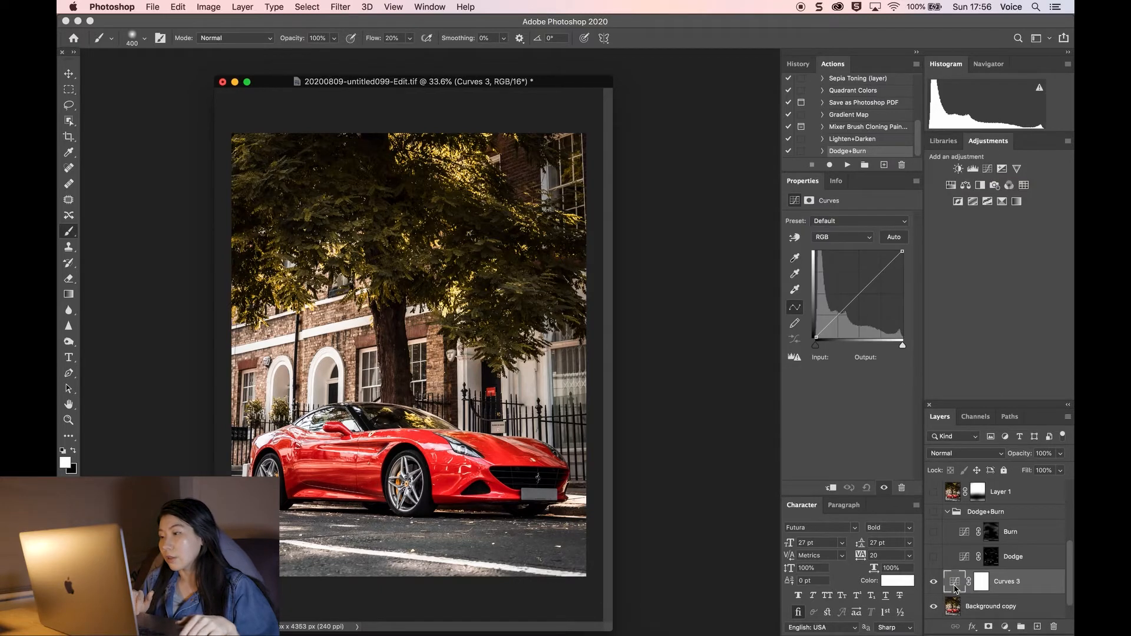
drag(856, 298, 848, 291)
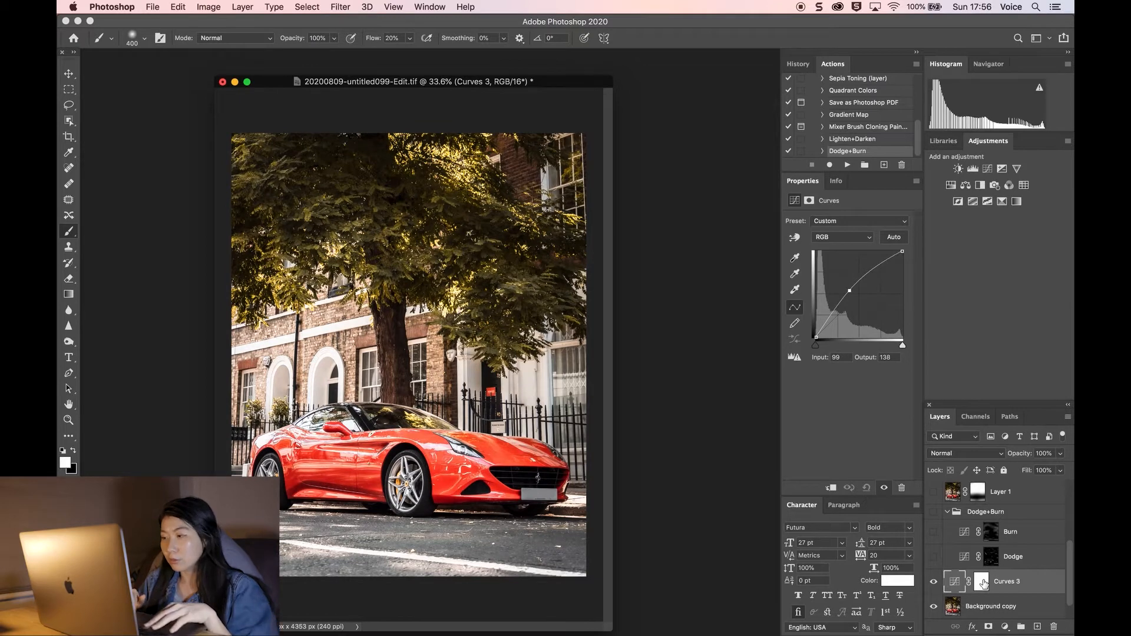
click(982, 583)
key(super+i)
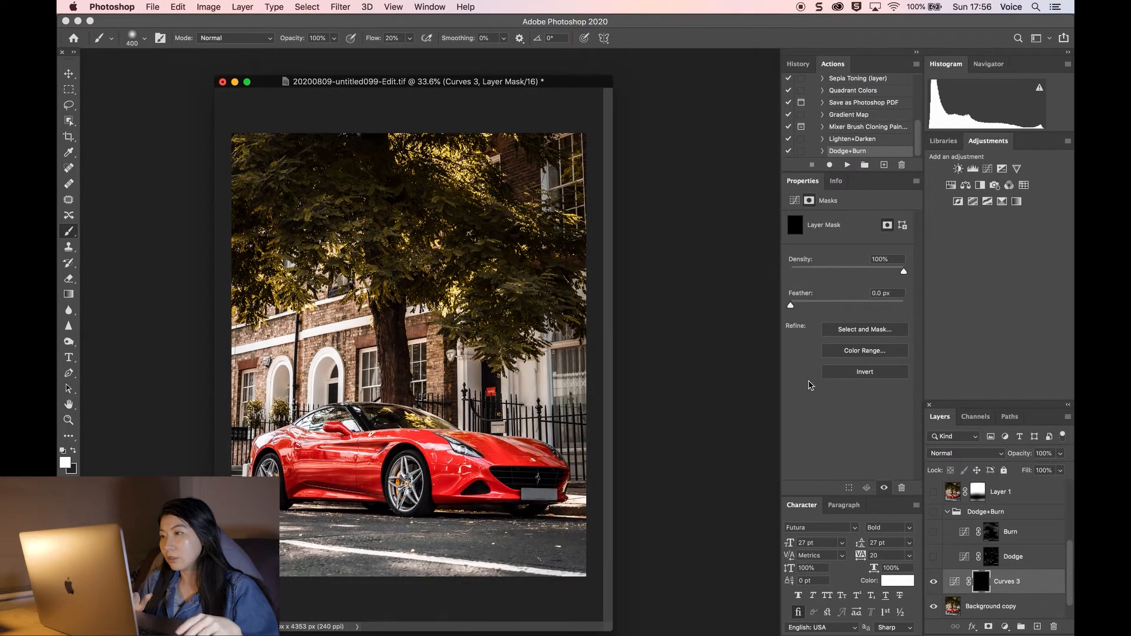
Step: Add a second Curves adjustment layer with a darkening curve and invert its mask to black
click(987, 169)
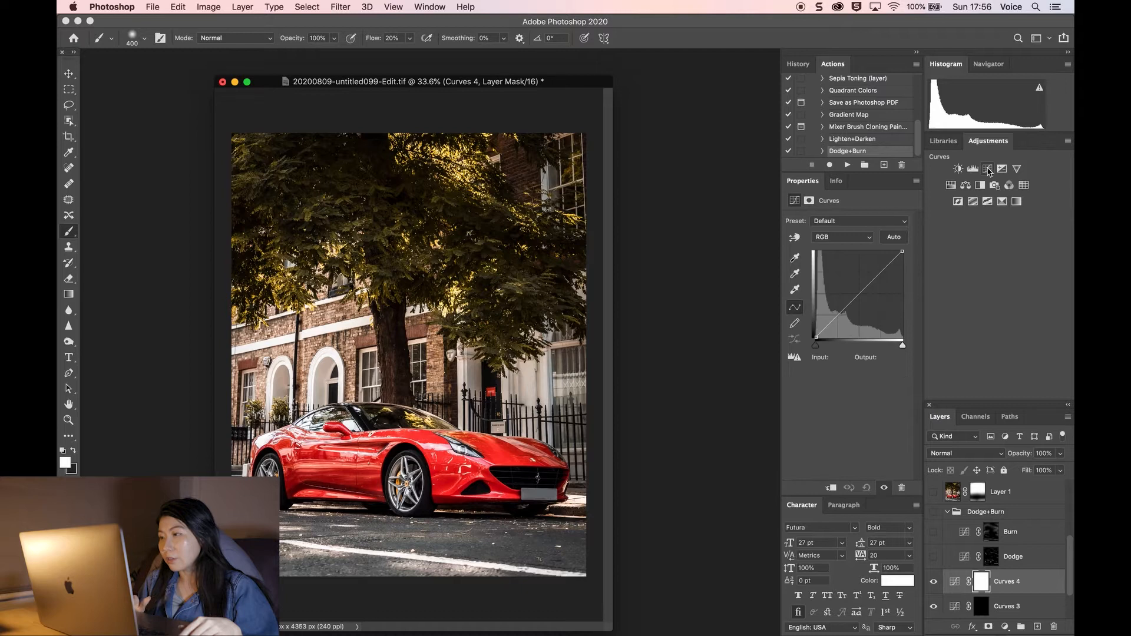
drag(856, 292, 861, 304)
click(982, 583)
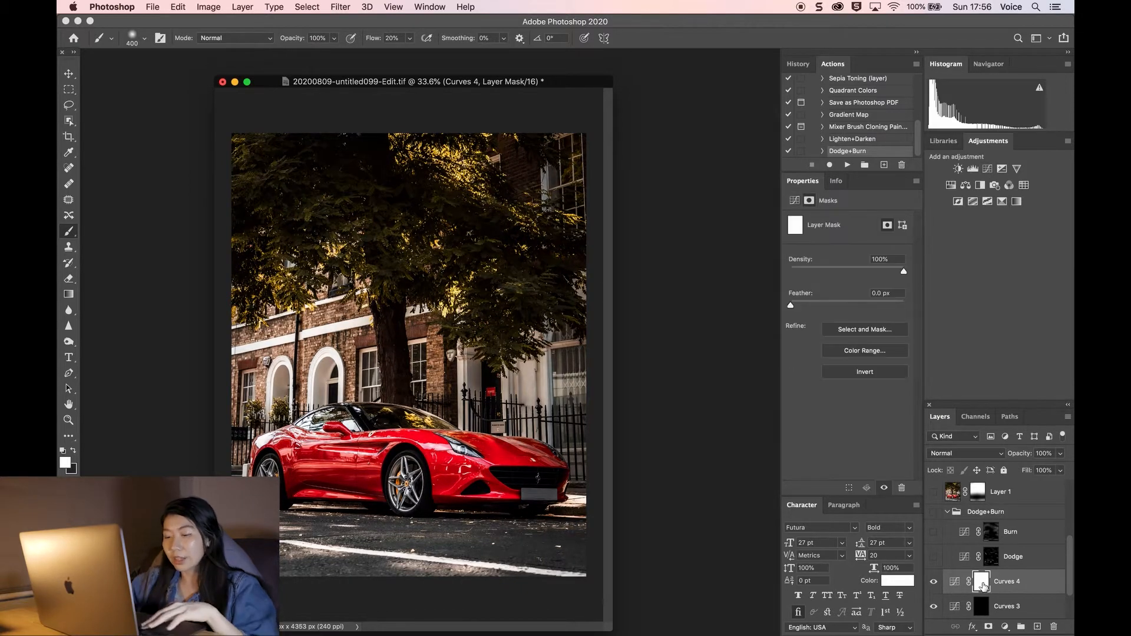
key(ctrl+i)
Step: Rename the brightening Curves layer to dodge
click(1013, 589)
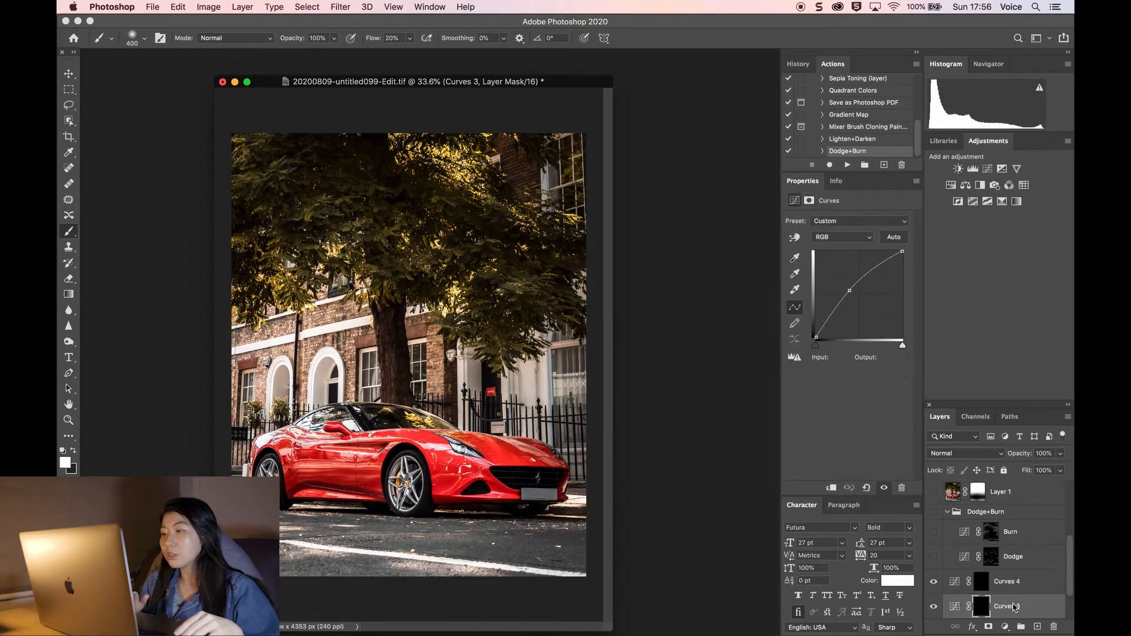
scroll(1013, 589, down, 2)
click(1023, 559)
click(1009, 560)
double_click(1005, 557)
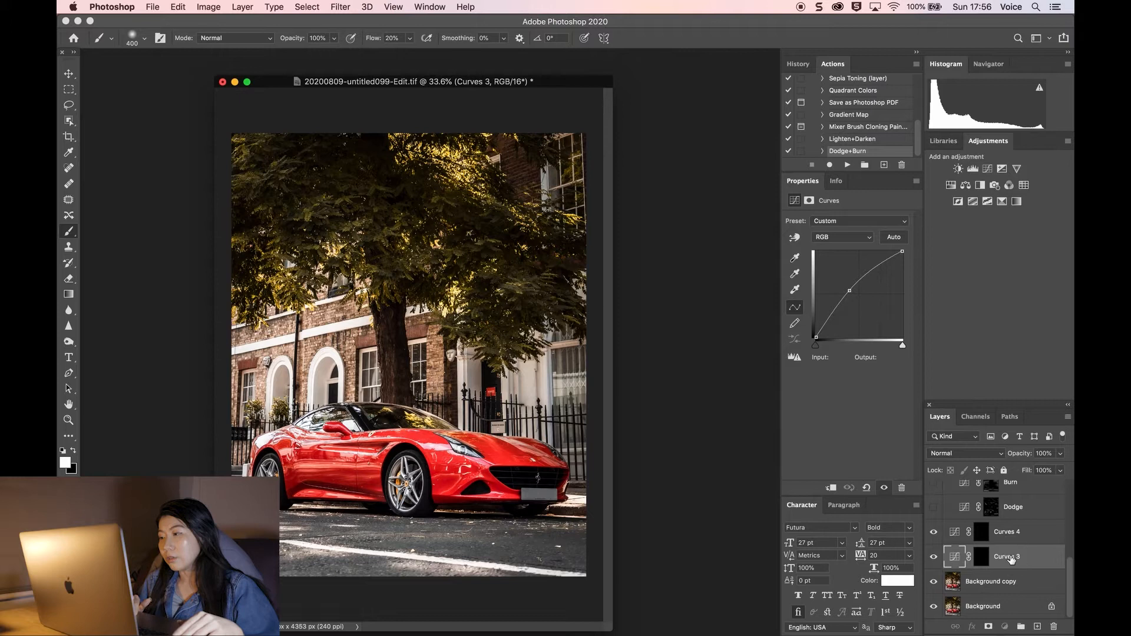
text(dodge)
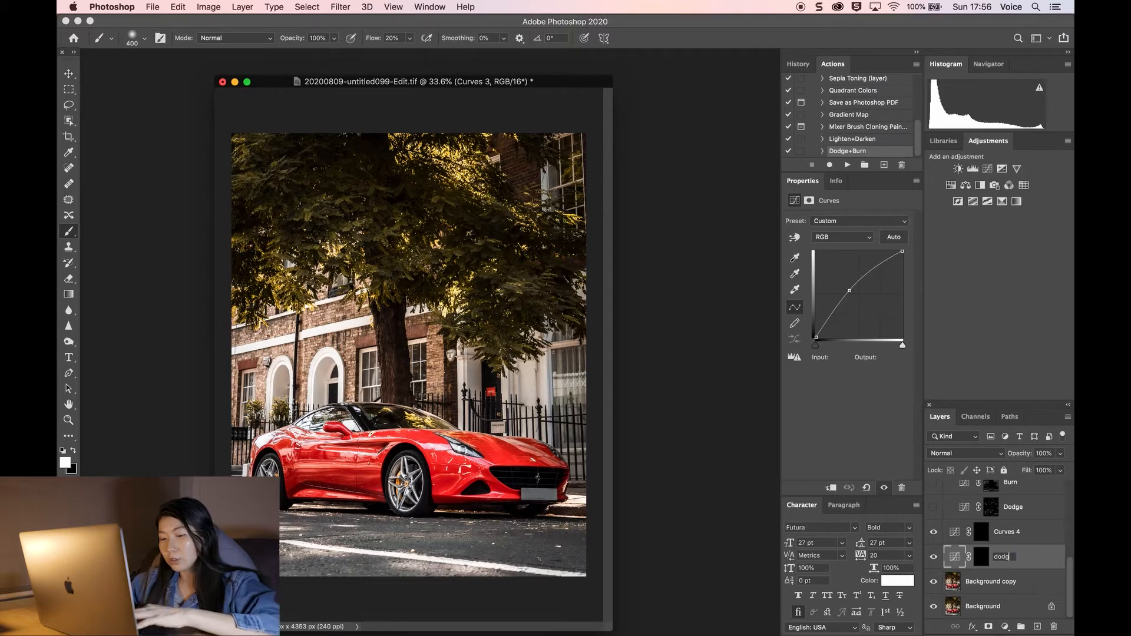
Step: Rename the darkening Curves layer to burn
double_click(1010, 532)
text(burn)
key(Return)
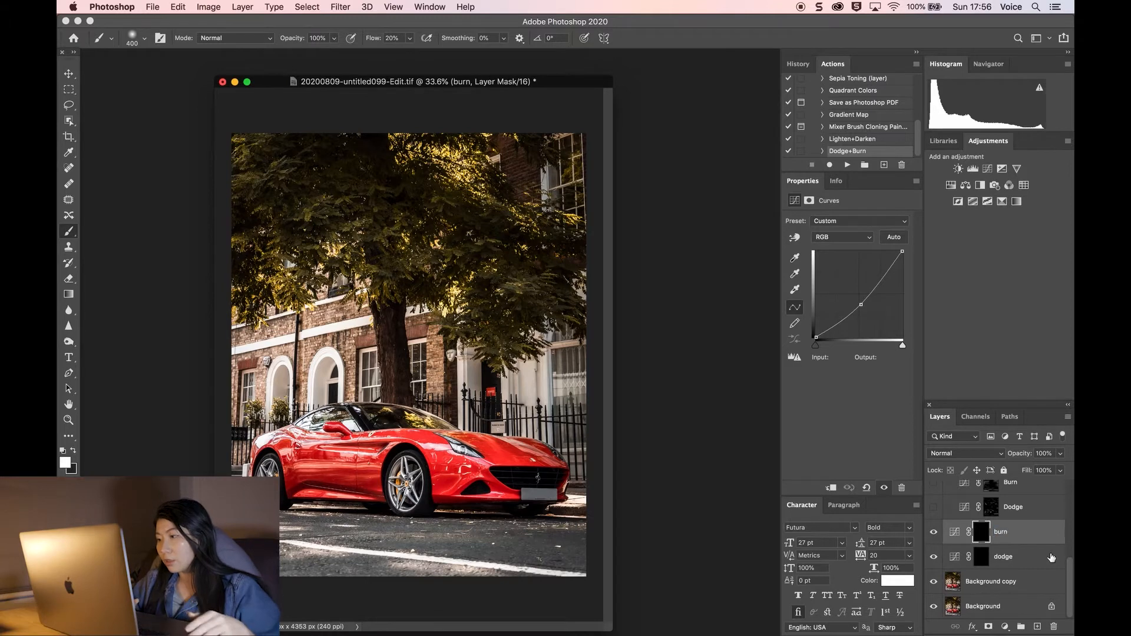
Step: Set the brush flow to 5% for painting on the layer mask
click(982, 557)
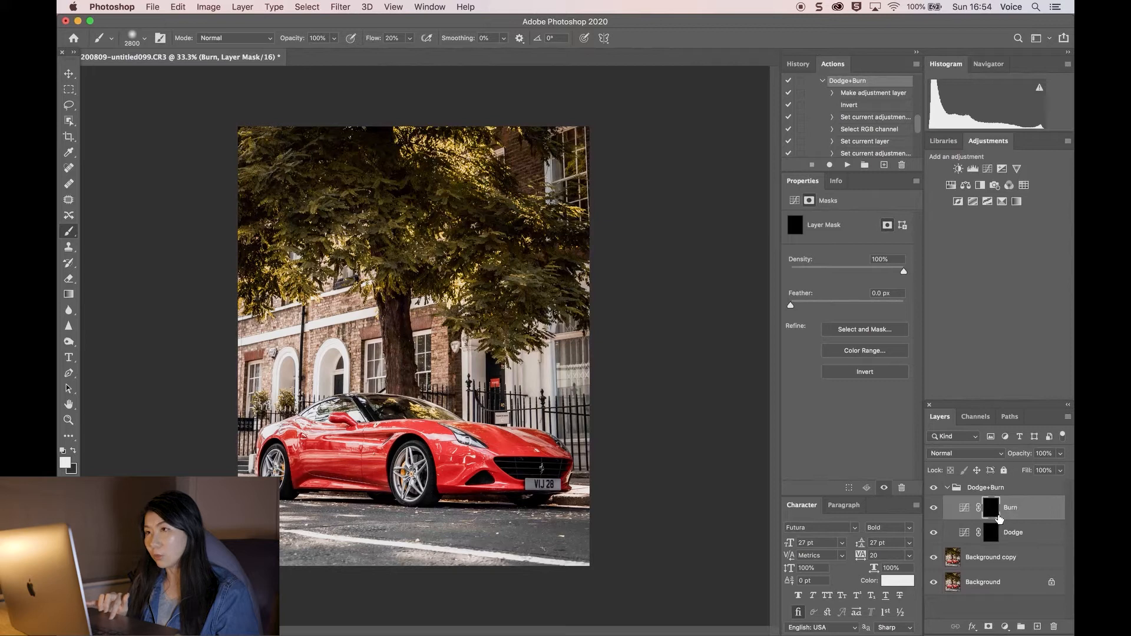
click(392, 37)
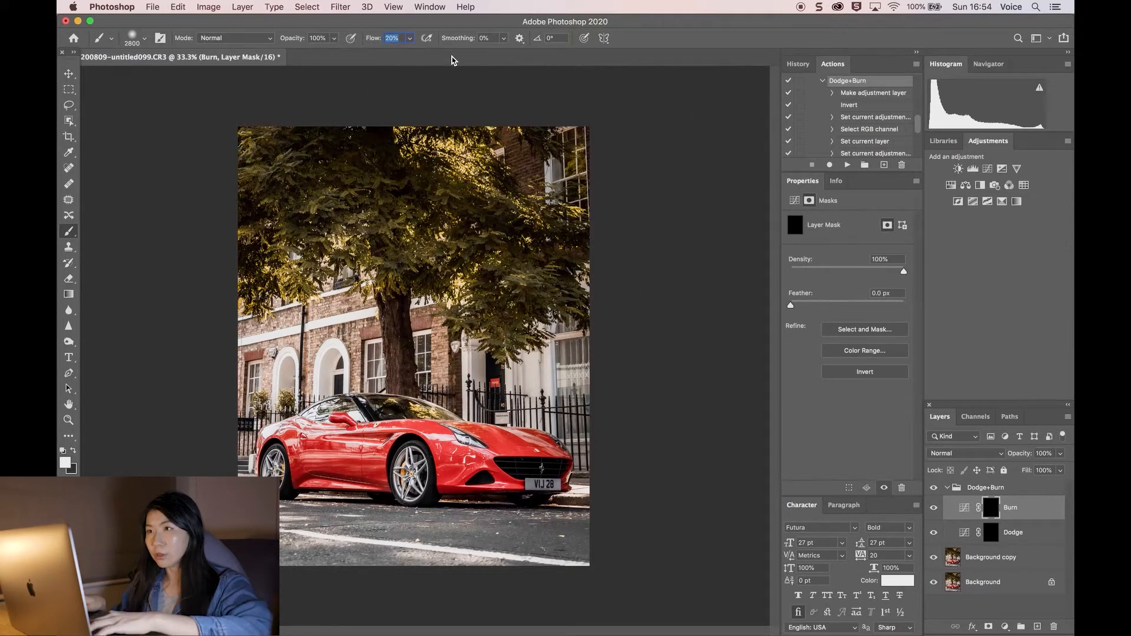
text(5)
key(Return)
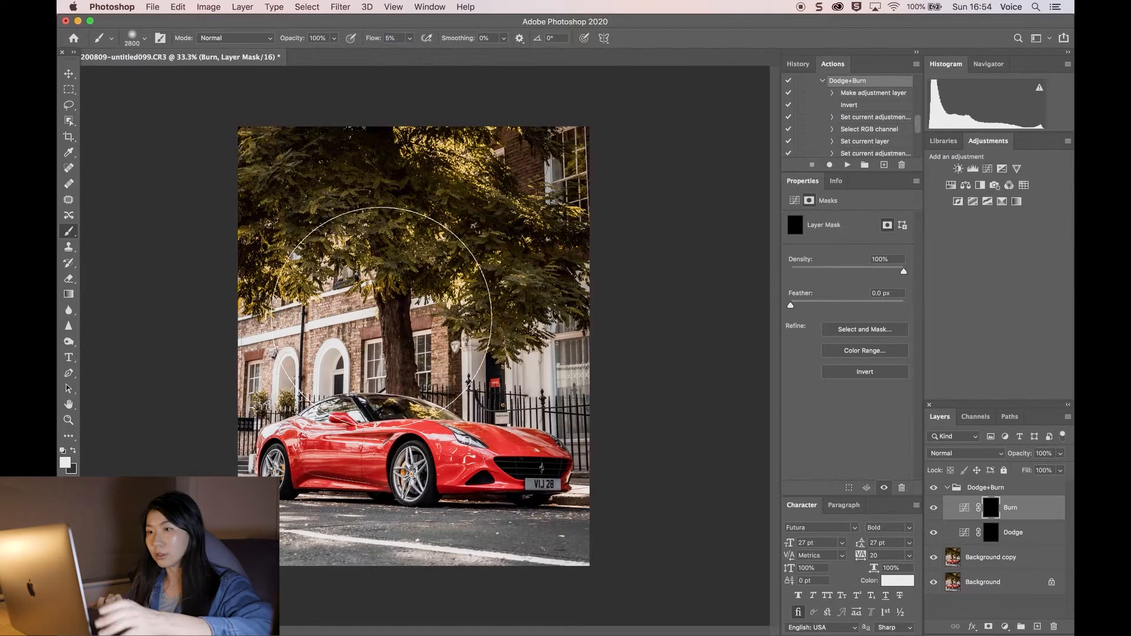
Step: Reduce the brush size to 800
key(bracketleft)
key(bracketleft)
key(bracketleft)
key(bracketleft)
key(bracketleft)
key(bracketleft)
key(bracketleft)
key(bracketleft)
key(bracketleft)
key(bracketleft)
key(bracketleft)
key(bracketleft)
key(bracketleft)
key(bracketleft)
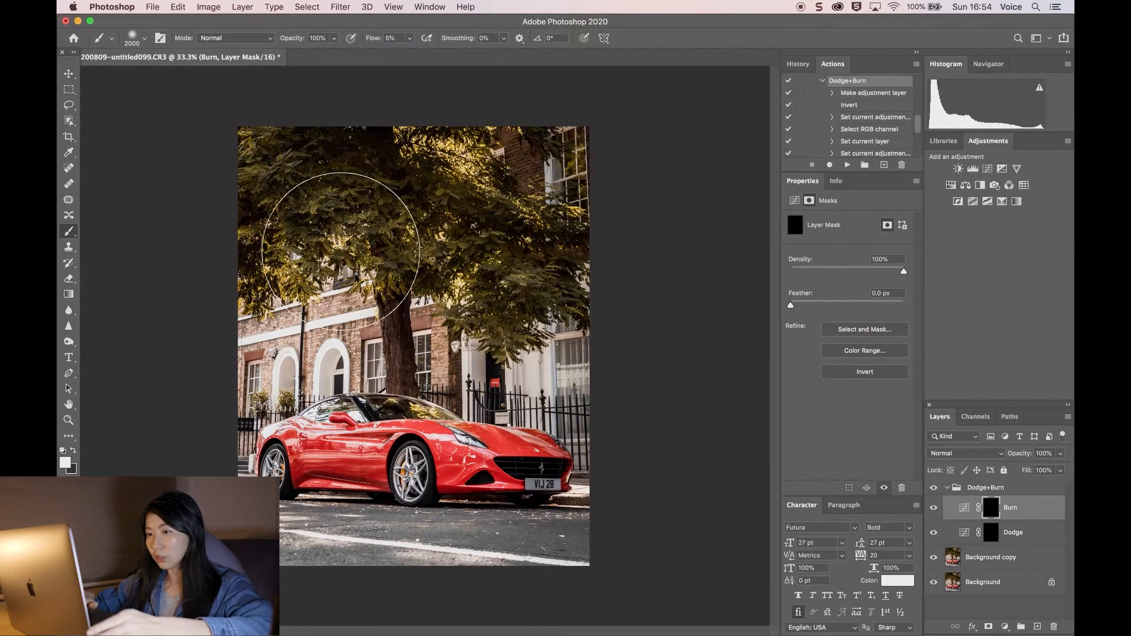
key(bracketleft)
key(bracketleft)
key(bracketleft)
key(bracketleft)
key(bracketleft)
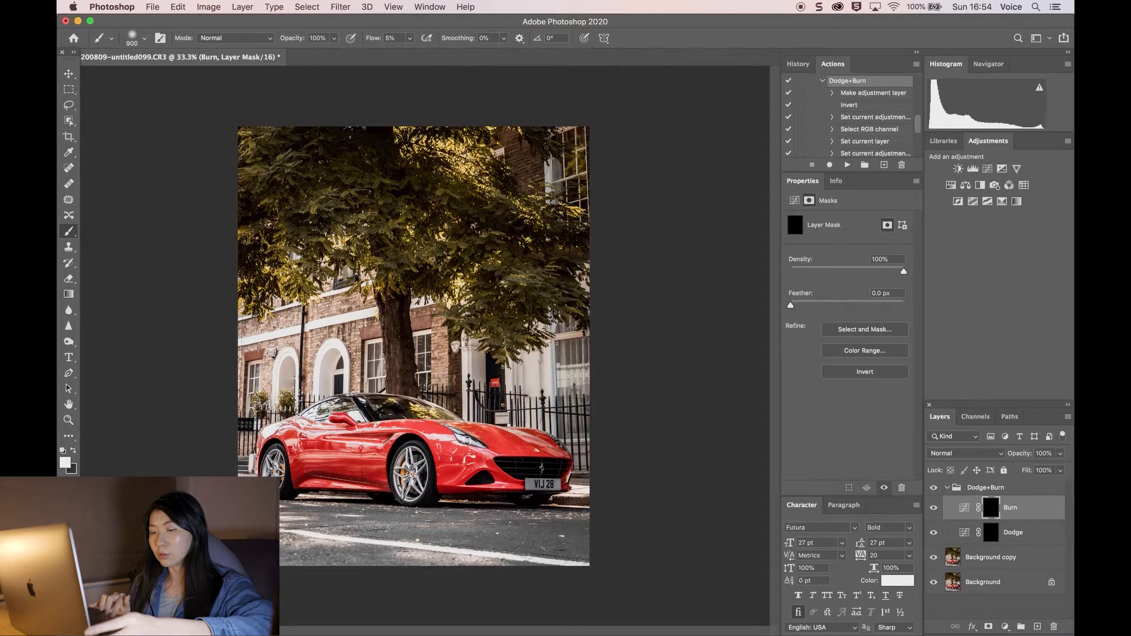
Step: Set the brush size to 300 for working on the road in front of the car
scroll(414, 346, up, 2)
scroll(414, 337, up, 1)
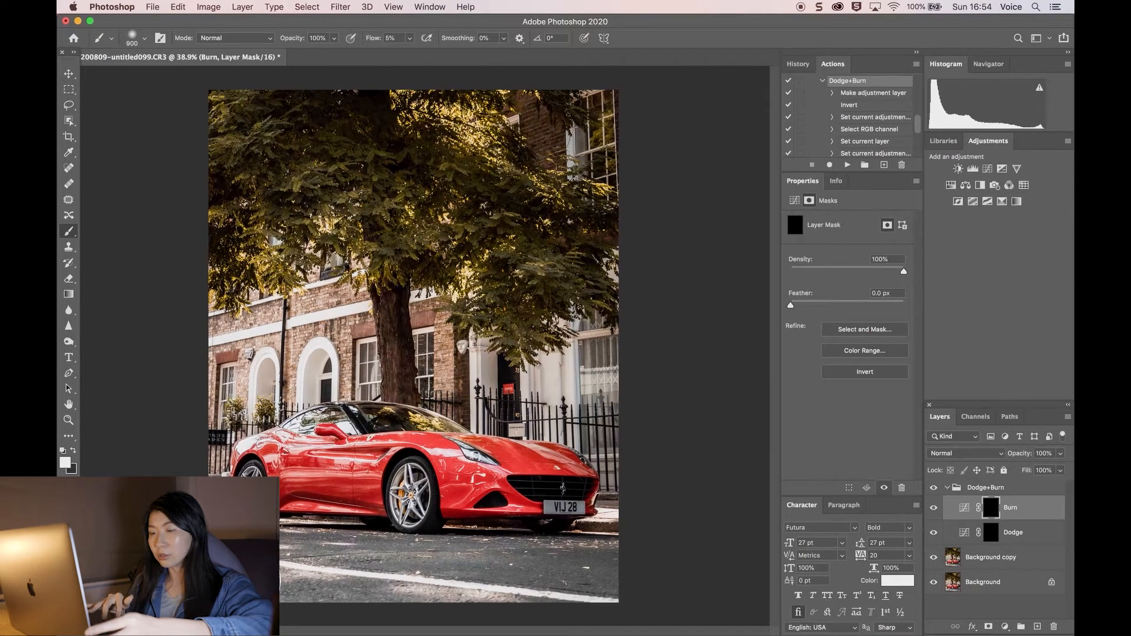
scroll(238, 581, up, 2)
scroll(239, 581, down, 3)
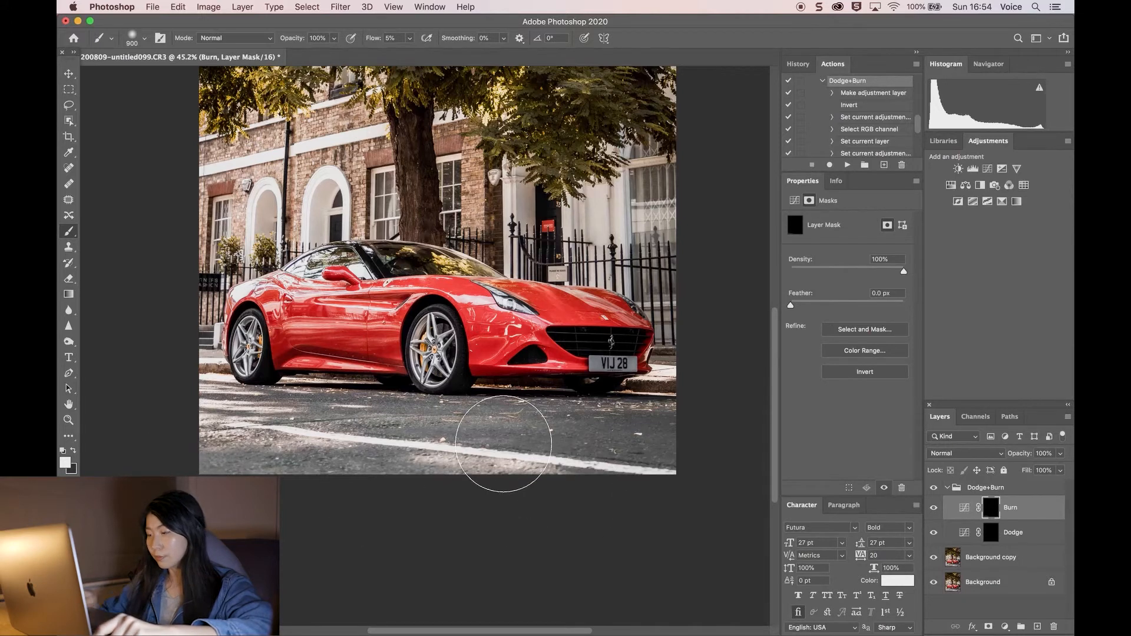
key(bracketleft)
key(bracketleft)
key(bracketleft)
key(bracketleft)
key(bracketleft)
key(bracketleft)
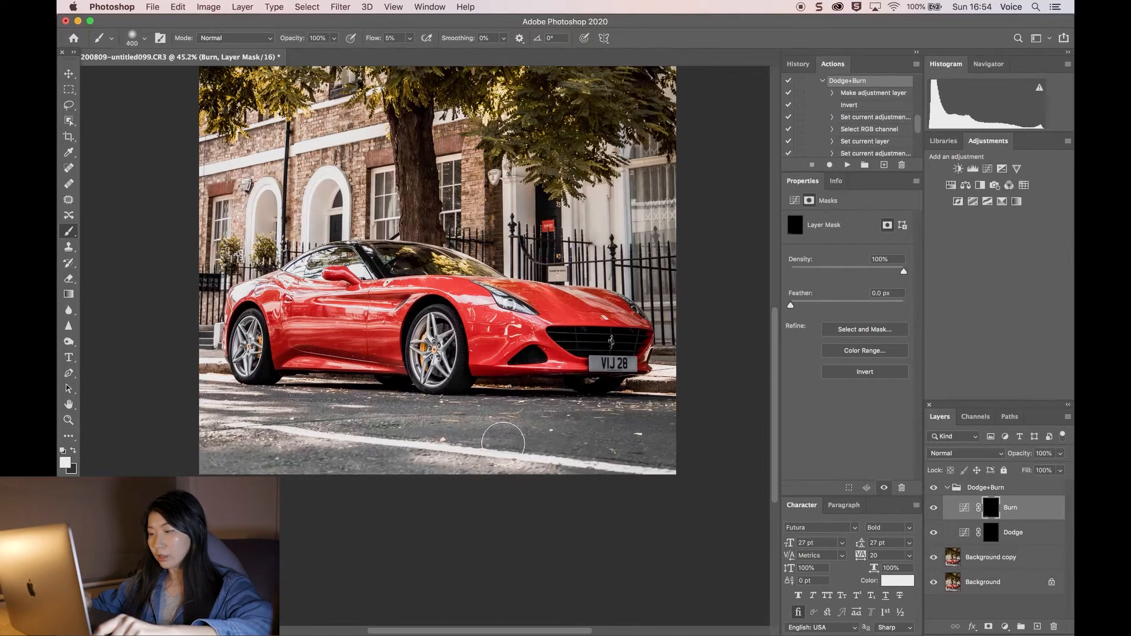
key(bracketleft)
key(bracketleft)
key(bracketright)
key(bracketright)
key(bracketright)
key(bracketleft)
key(bracketleft)
key(bracketleft)
key(bracketleft)
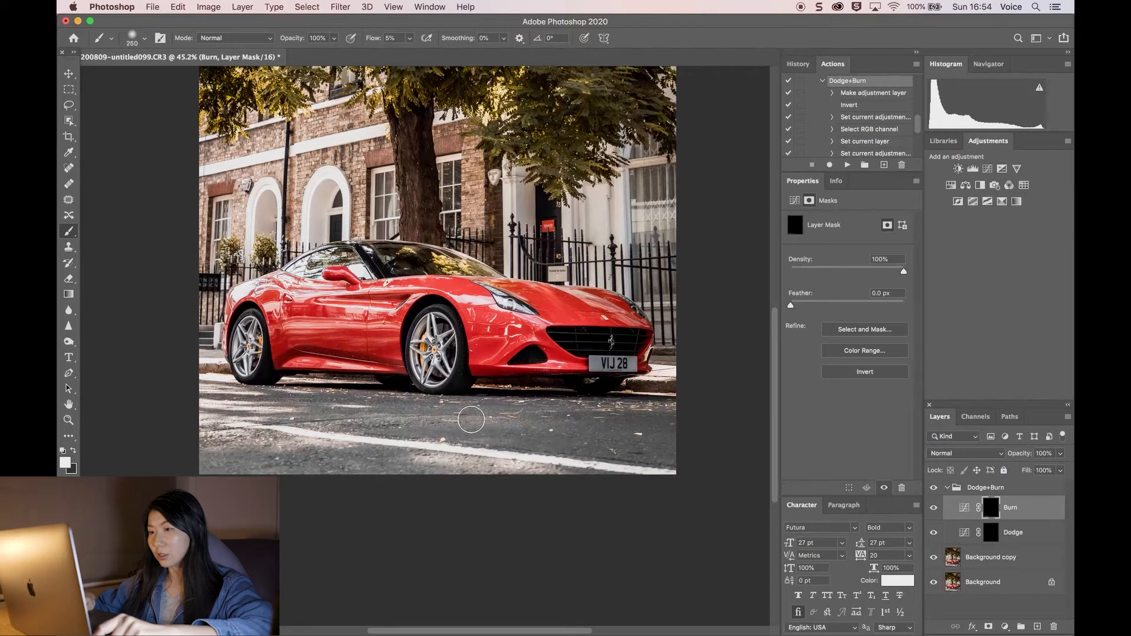
key(bracketright)
key(bracketright)
key(bracketleft)
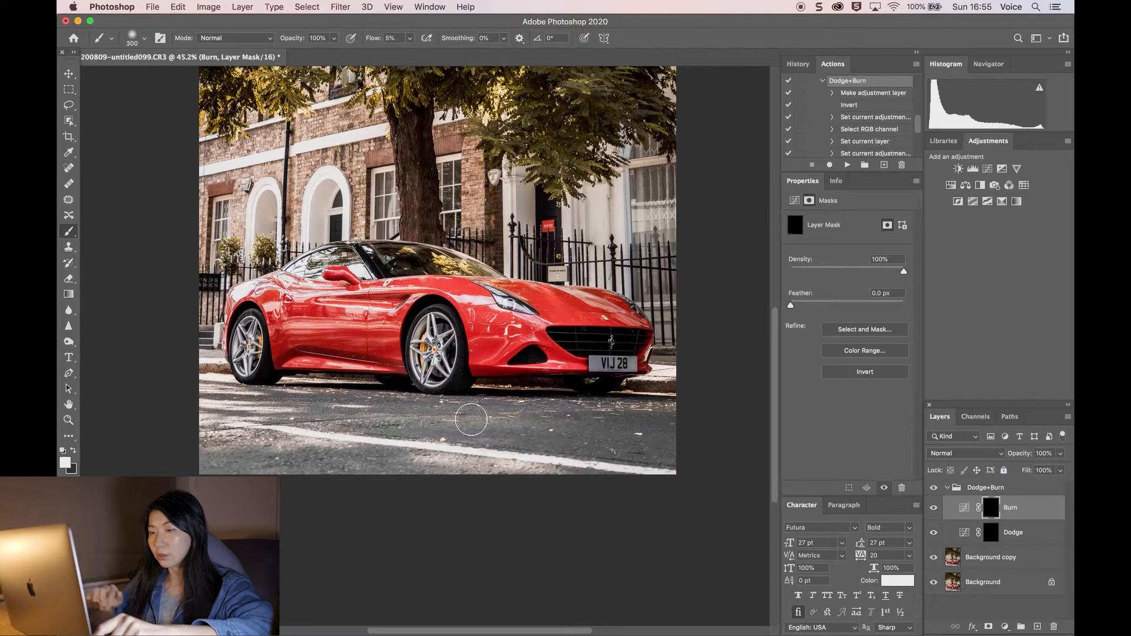
Step: Paint the burn mask along the road in front of the car, then enlarge the brush to 600
mouse_move(382, 424)
mouse_down()
mouse_move(451, 427)
mouse_move(418, 429)
mouse_up()
mouse_move(341, 429)
mouse_down()
mouse_move(555, 429)
mouse_move(671, 449)
mouse_move(560, 435)
mouse_up()
key(bracketright)
key(bracketright)
key(bracketright)
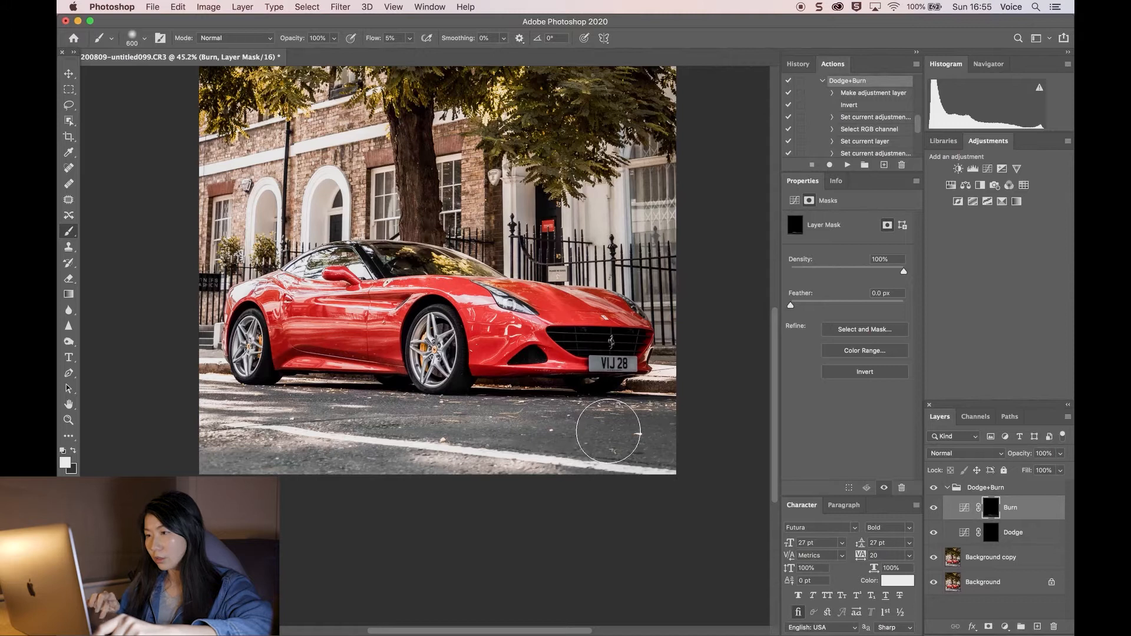
Step: Toggle the Dodge+Burn group's visibility off and on to compare the effect
click(934, 488)
click(932, 488)
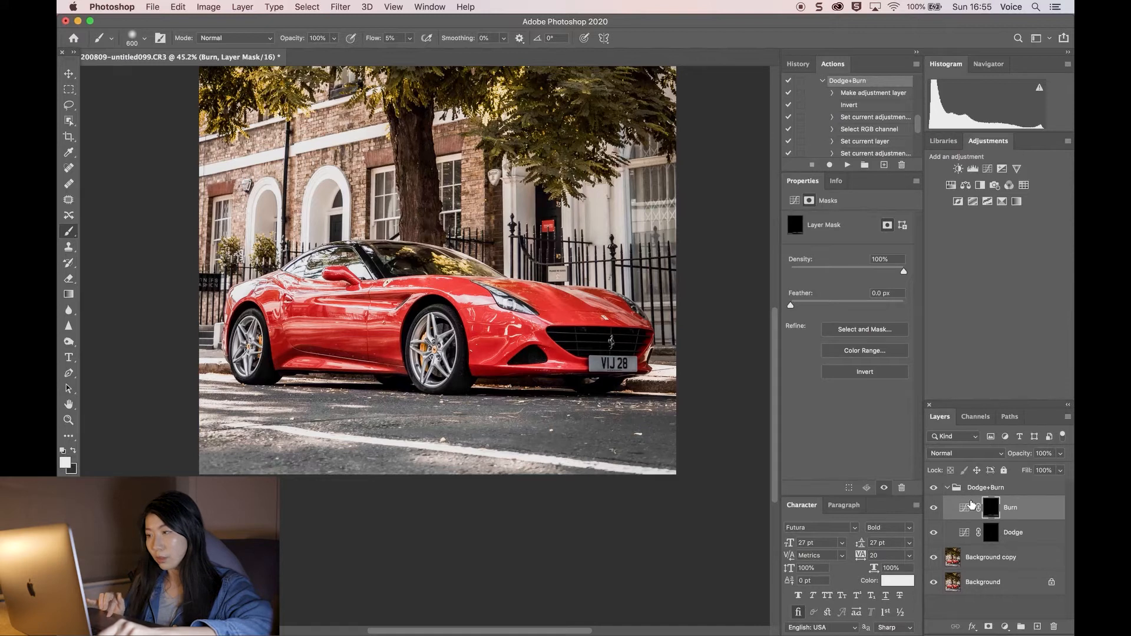
Step: Shrink the brush to 200 and examine the car's side panels and wheels up close
key(bracketleft)
key(bracketleft)
key(bracketleft)
key(bracketleft)
key(bracketleft)
scroll(386, 432, up, 5)
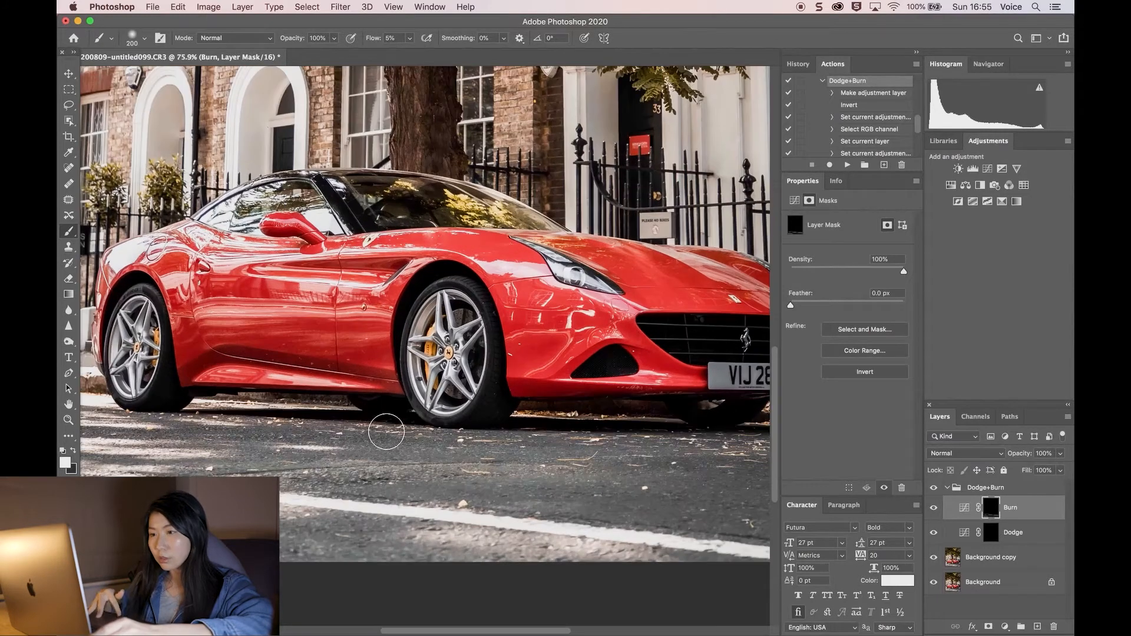
scroll(386, 431, right, 5)
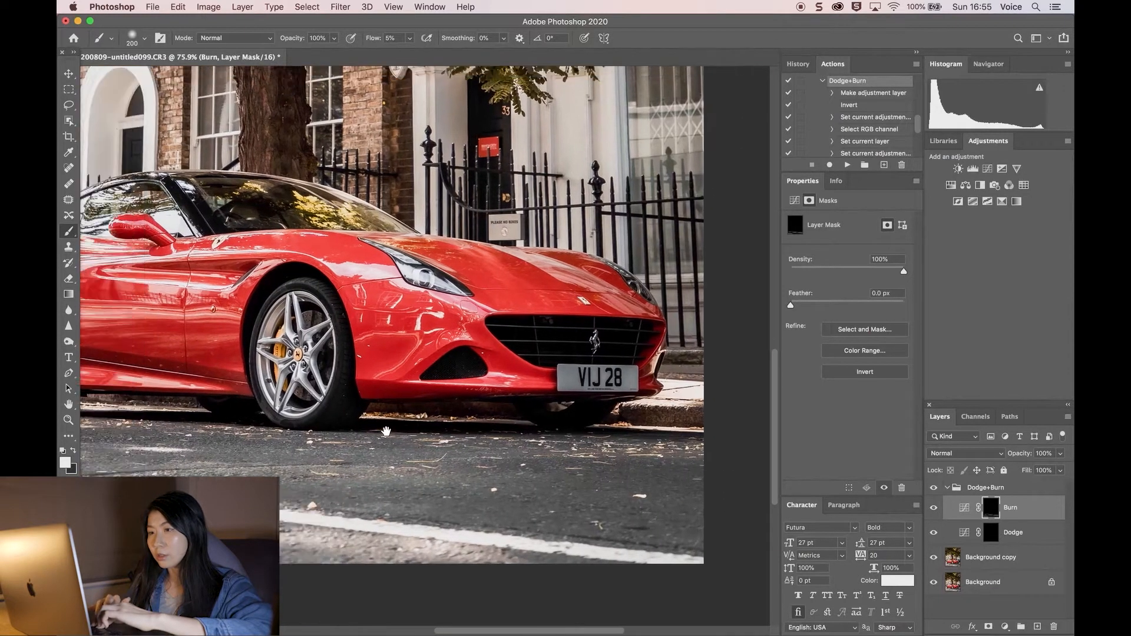
scroll(386, 432, left, 5)
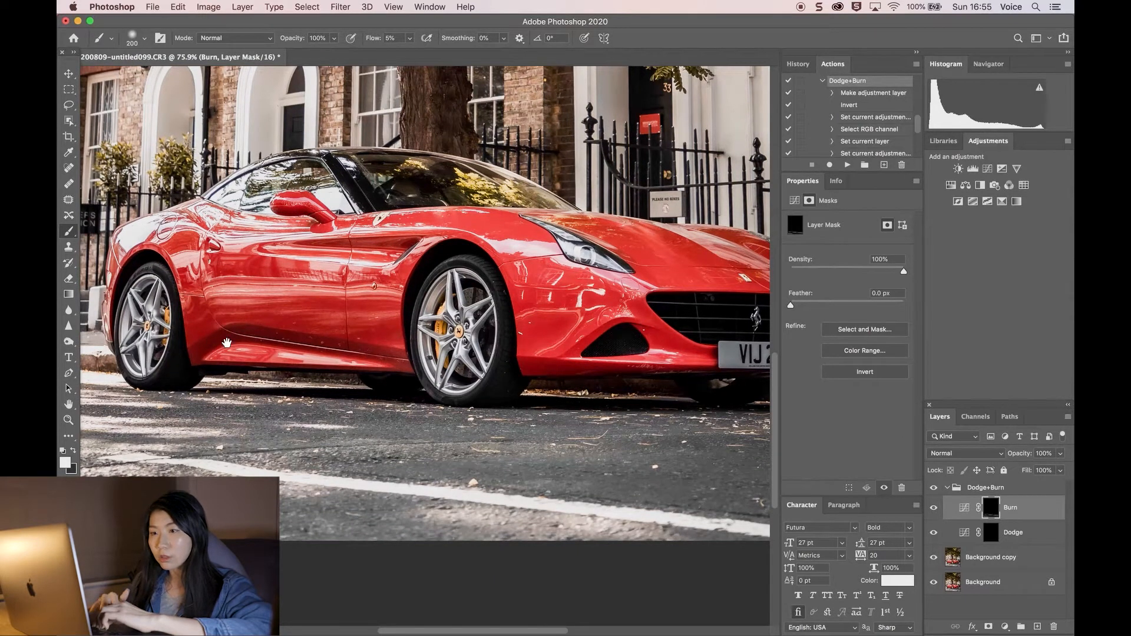
scroll(225, 432, up, 4)
scroll(225, 432, left, 10)
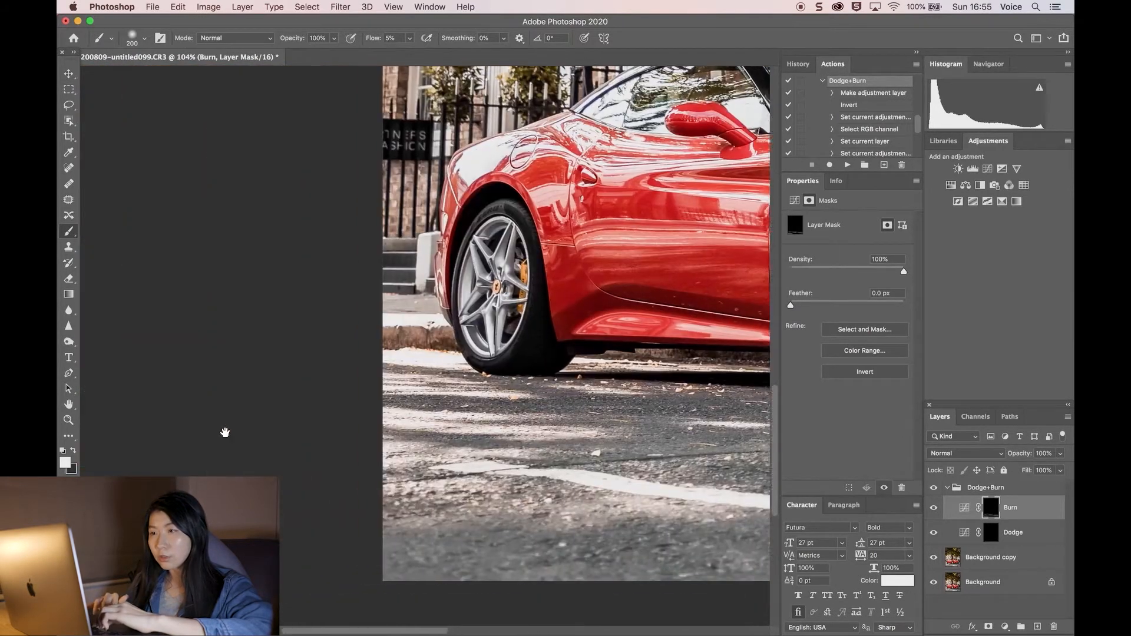
scroll(225, 432, right, 5)
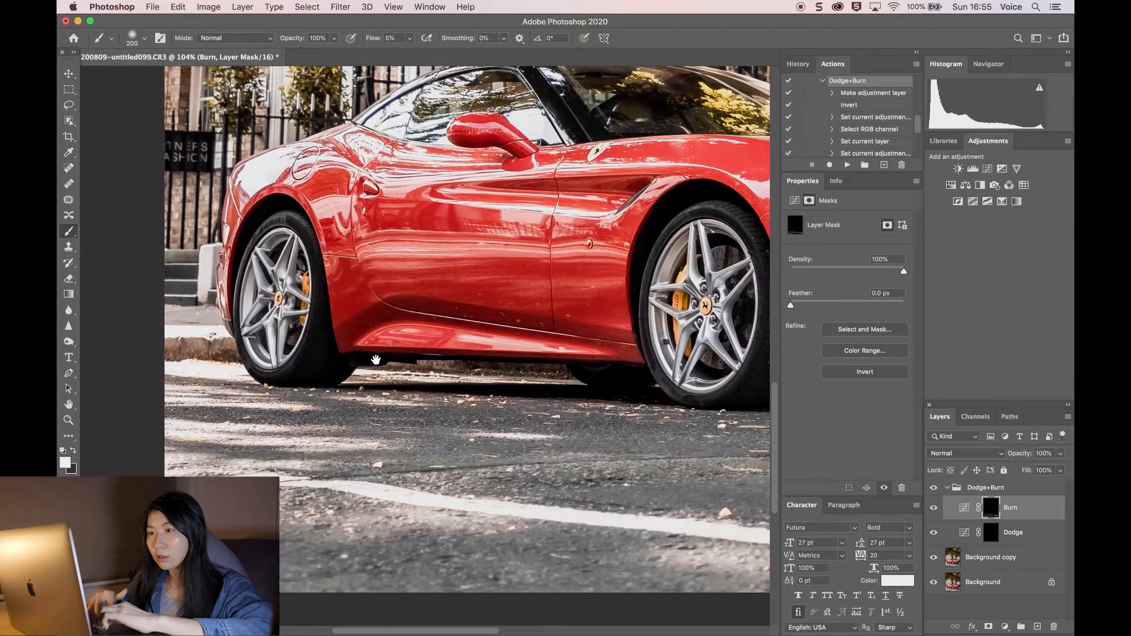
scroll(377, 357, up, 1)
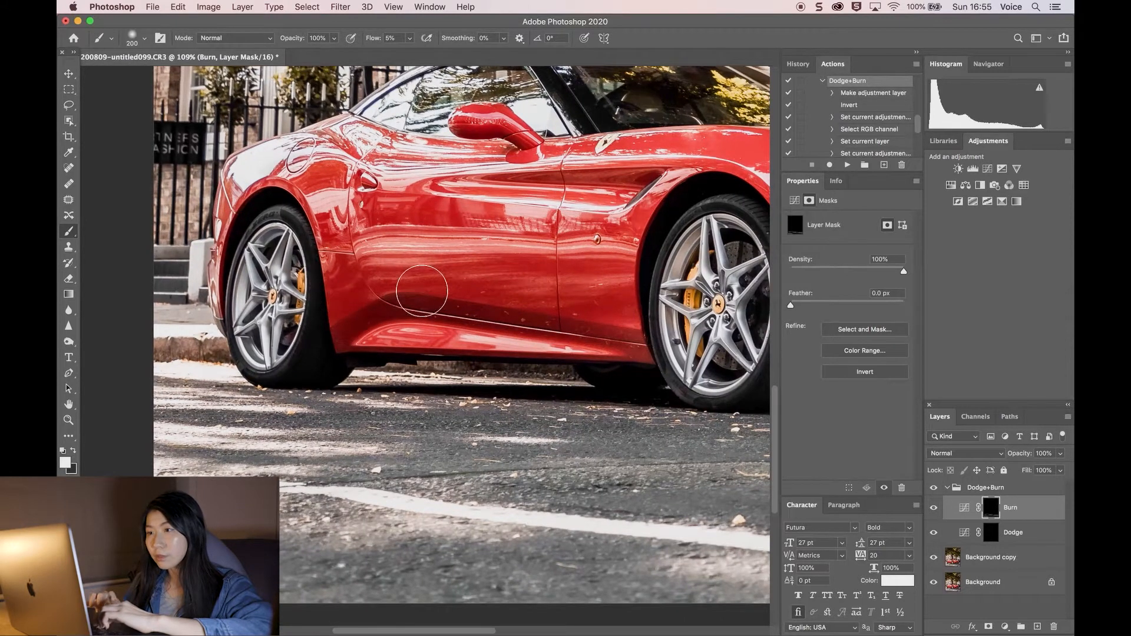
scroll(473, 309, right, 10)
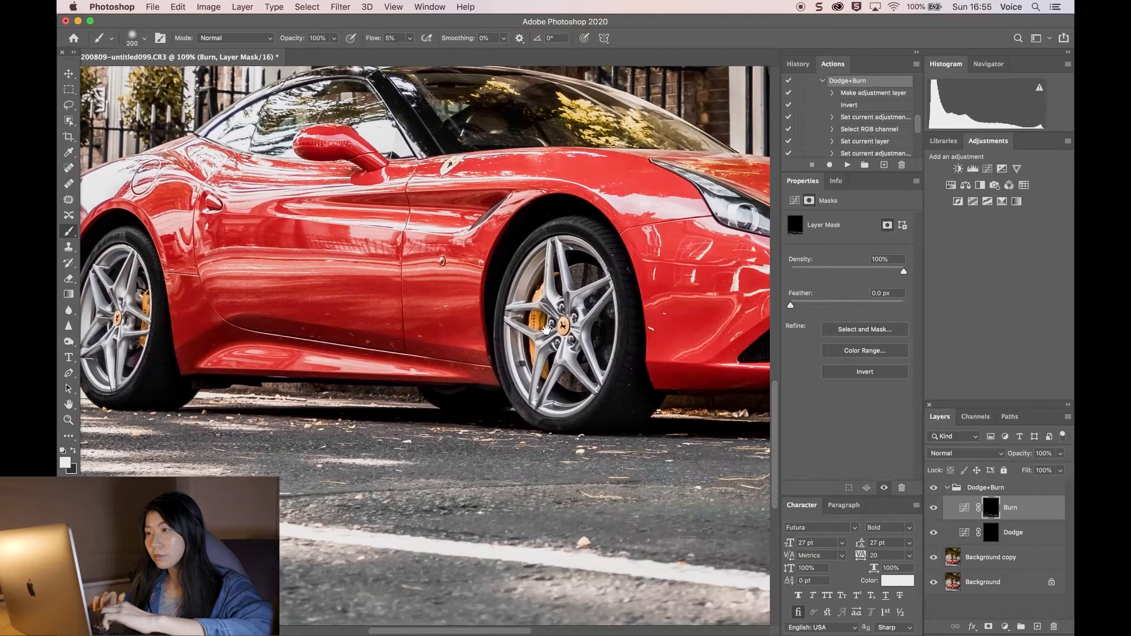
scroll(415, 221, left, 8)
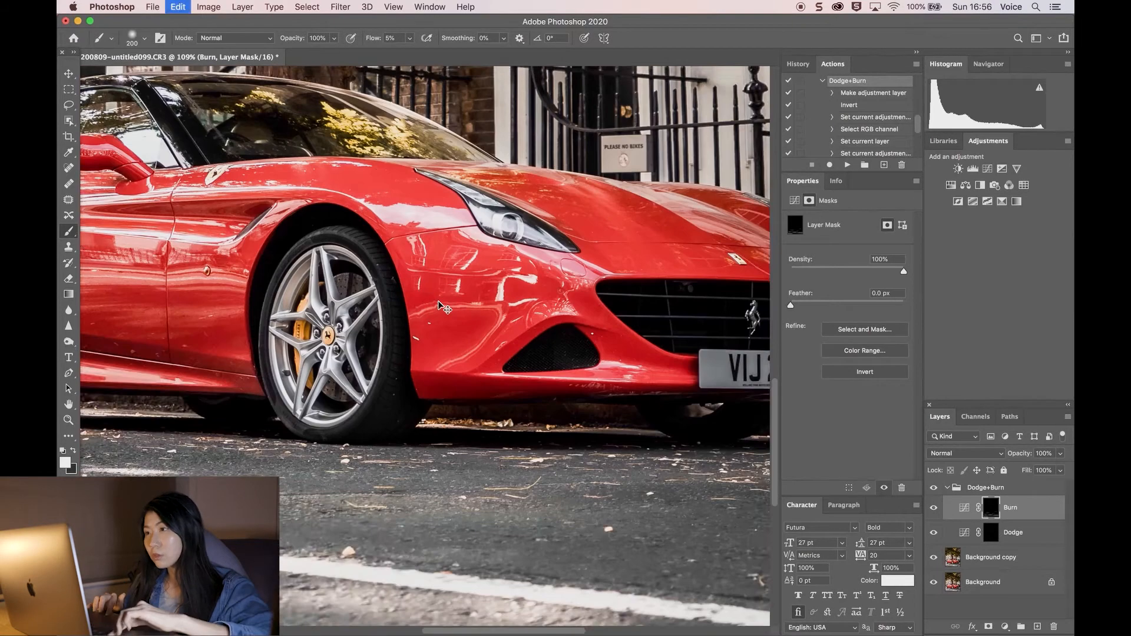
scroll(318, 280, right, 3)
Step: Reduce the brush to 80 and examine the car's front fender and headlight area
key(bracketleft)
key(bracketleft)
key(bracketleft)
key(bracketleft)
key(bracketleft)
key(bracketleft)
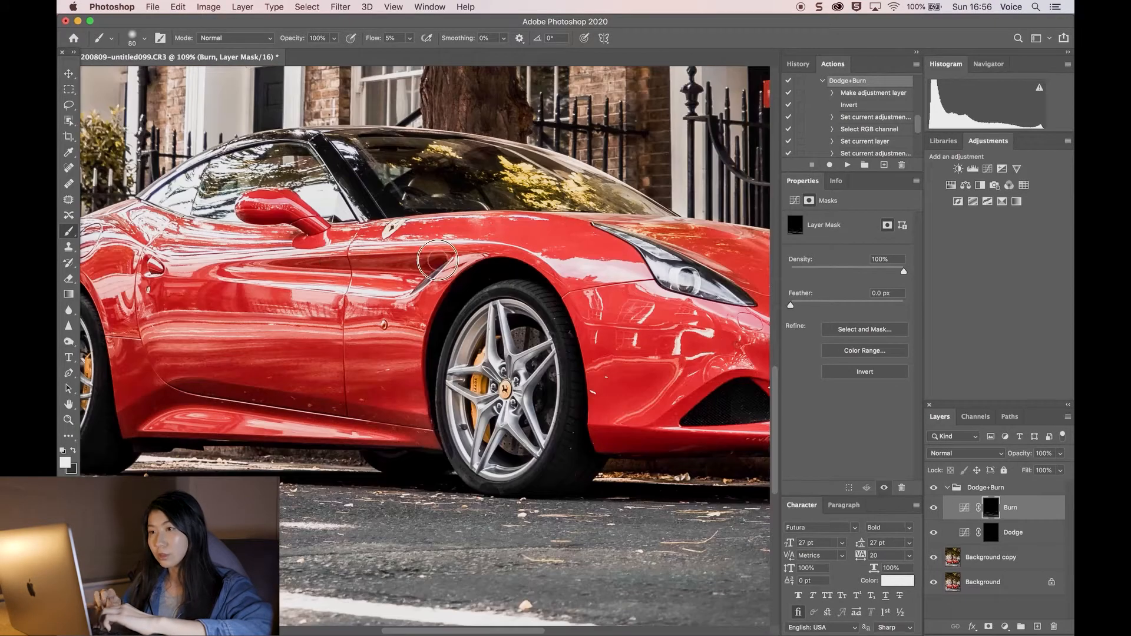
scroll(451, 277, up, 2)
scroll(393, 252, right, 5)
scroll(483, 337, down, 3)
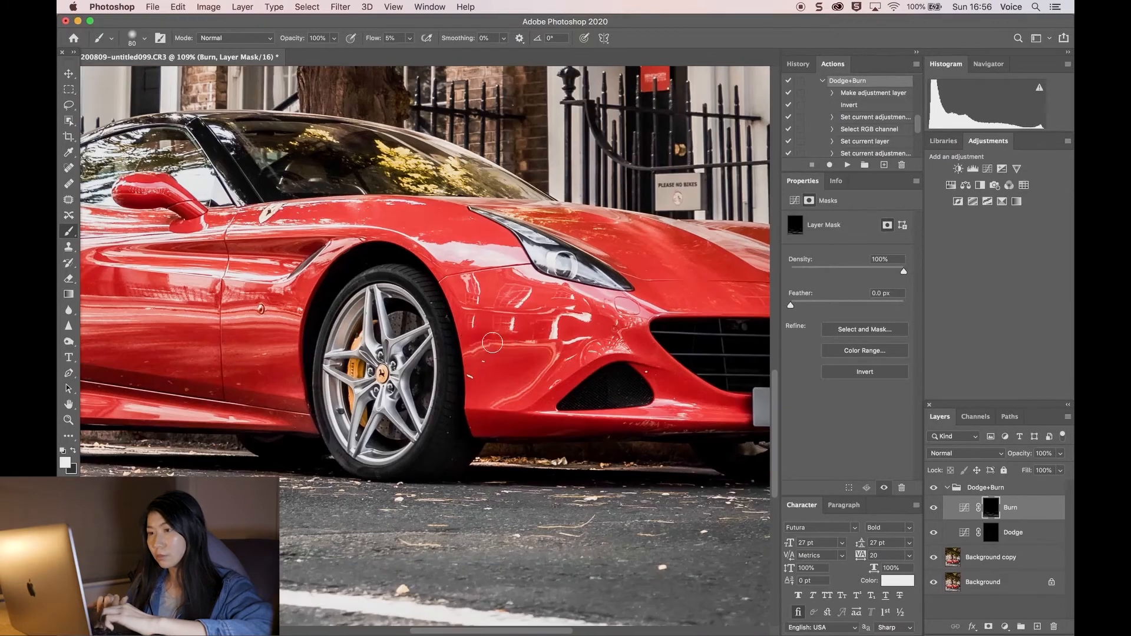
scroll(472, 341, left, 7)
scroll(297, 424, right, 2)
scroll(295, 434, down, 3)
scroll(295, 435, down, 3)
scroll(295, 435, right, 4)
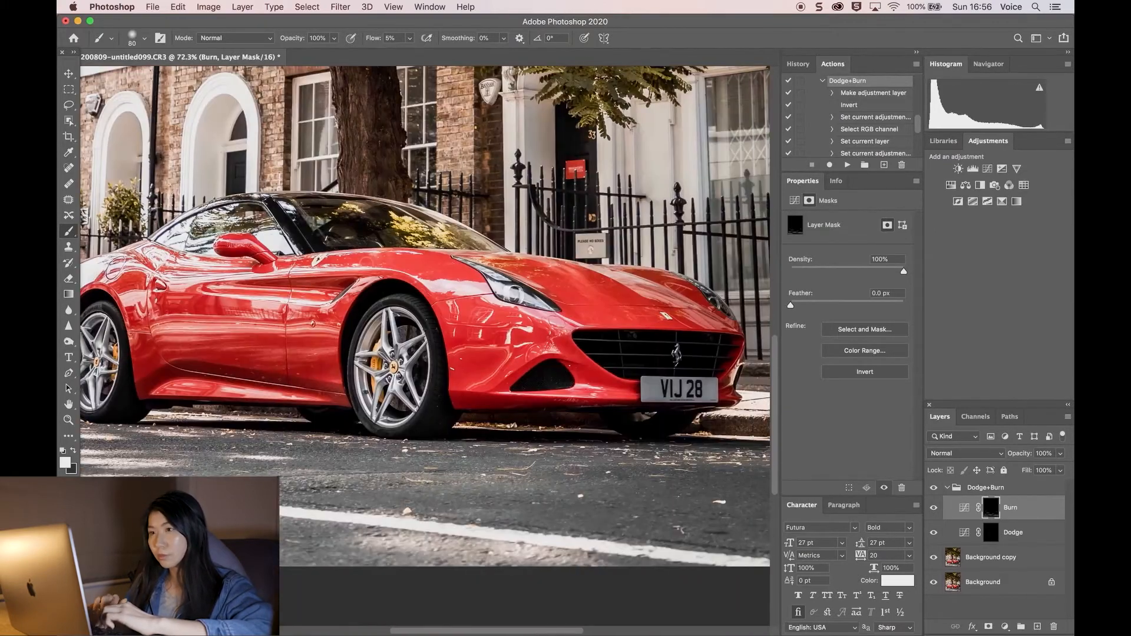
scroll(366, 260, up, 4)
scroll(359, 240, down, 2)
Step: Enlarge the brush to 600 and burn the tree canopy at the top of the image
key(bracketright)
key(bracketright)
key(bracketright)
key(bracketright)
key(bracketright)
key(bracketright)
key(bracketright)
key(bracketright)
key(bracketright)
key(bracketright)
key(bracketright)
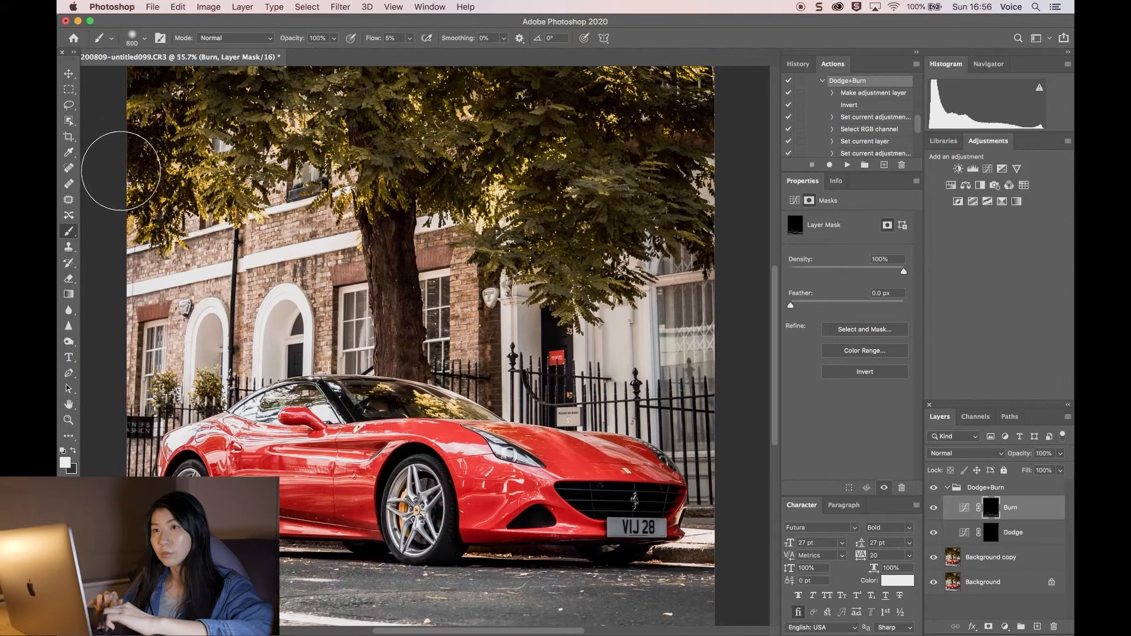
scroll(137, 252, right, 5)
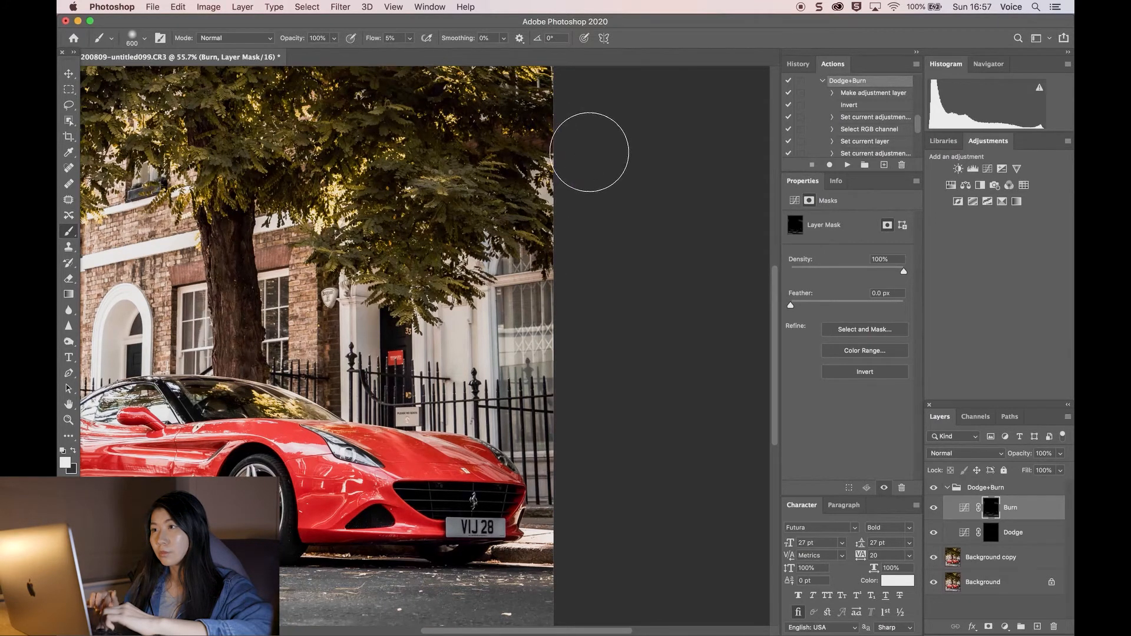
scroll(581, 286, down, 4)
drag(253, 283, 553, 231)
Step: Select the Dodge layer's mask and reduce the brush to 250
click(990, 532)
key(bracketleft)
key(bracketleft)
key(bracketleft)
key(bracketleft)
key(bracketleft)
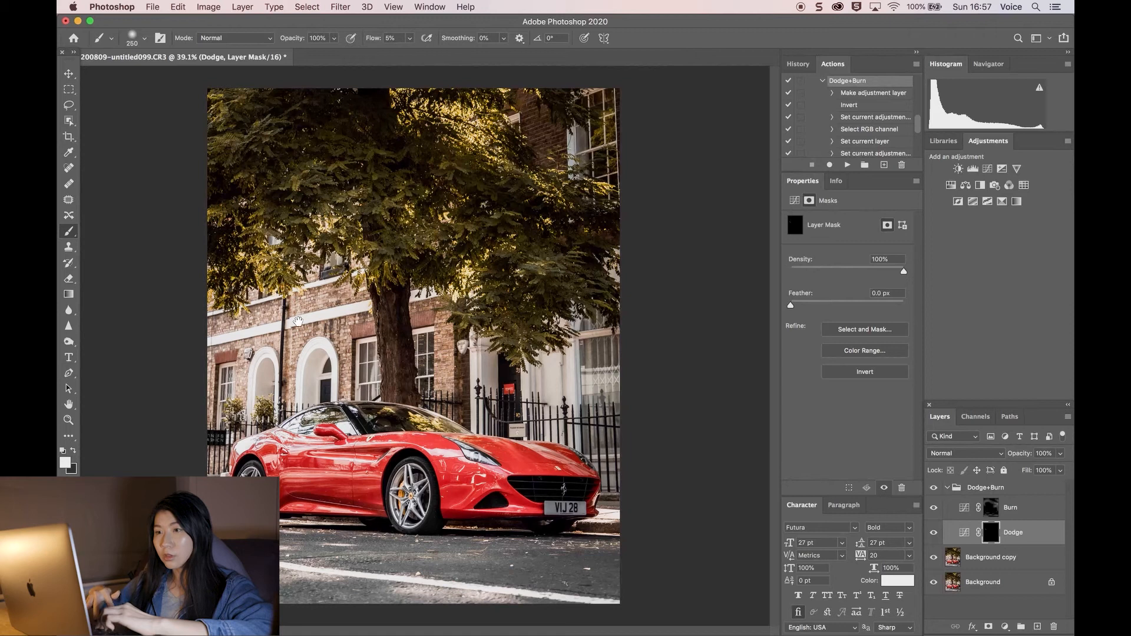
Step: Inspect the car's side and wheels up close for areas to dodge
scroll(313, 275, up, 5)
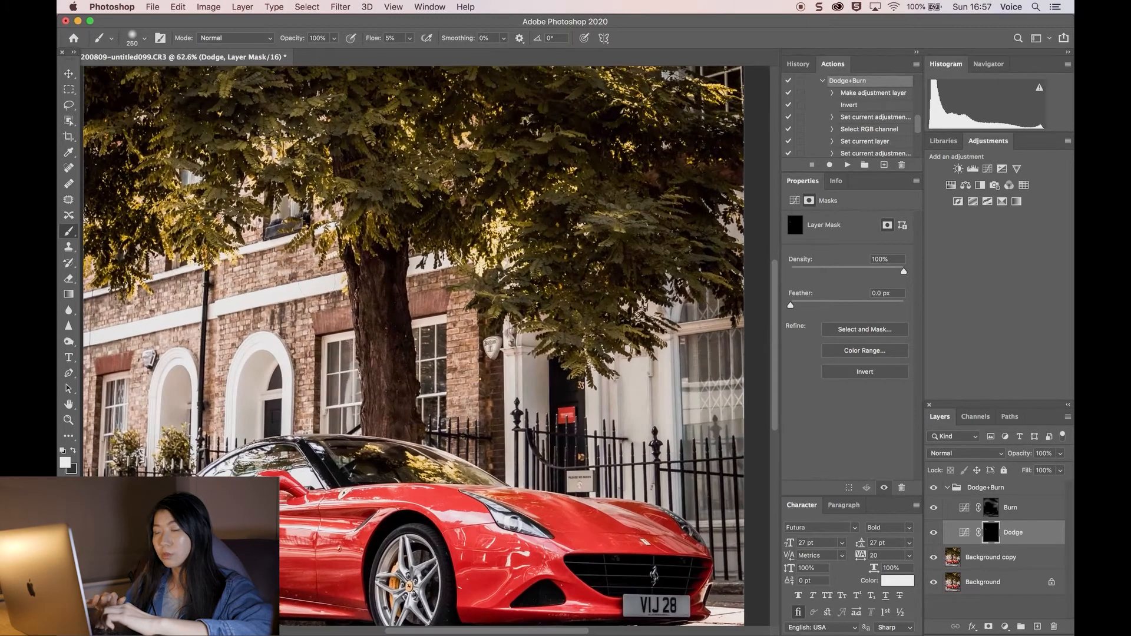
scroll(401, 444, down, 1)
scroll(401, 445, down, 1)
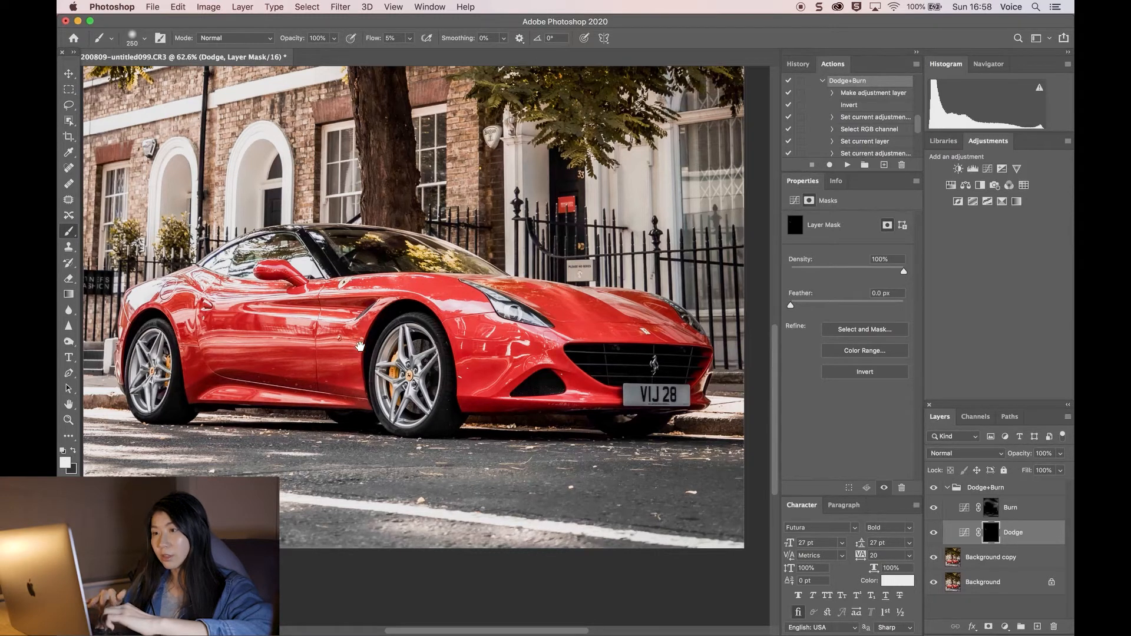
scroll(357, 364, up, 4)
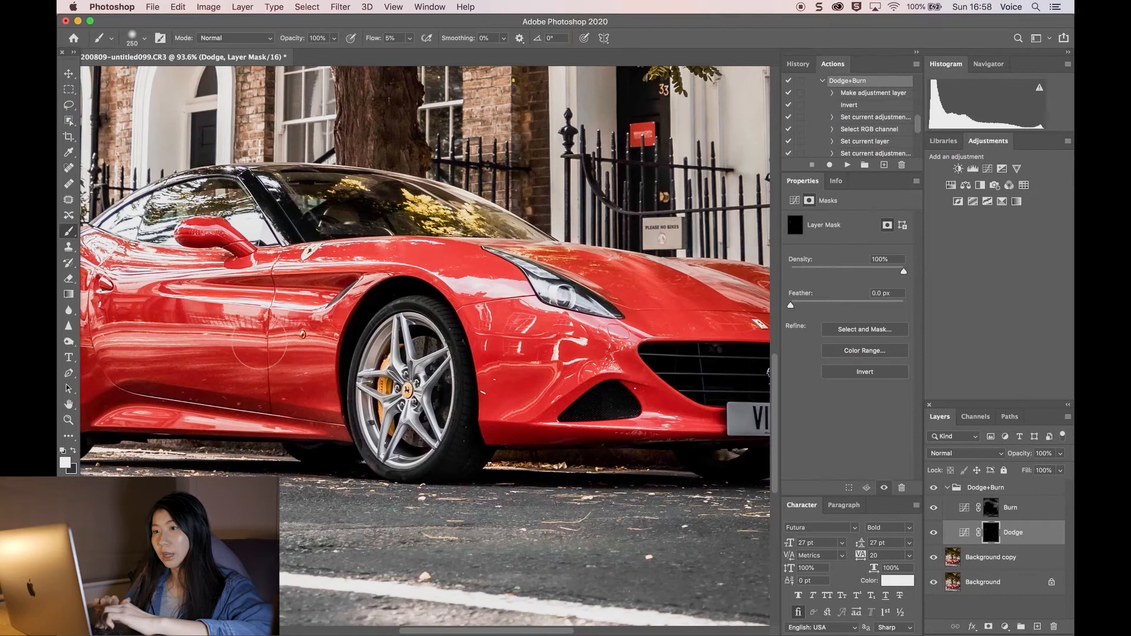
scroll(600, 356, left, 5)
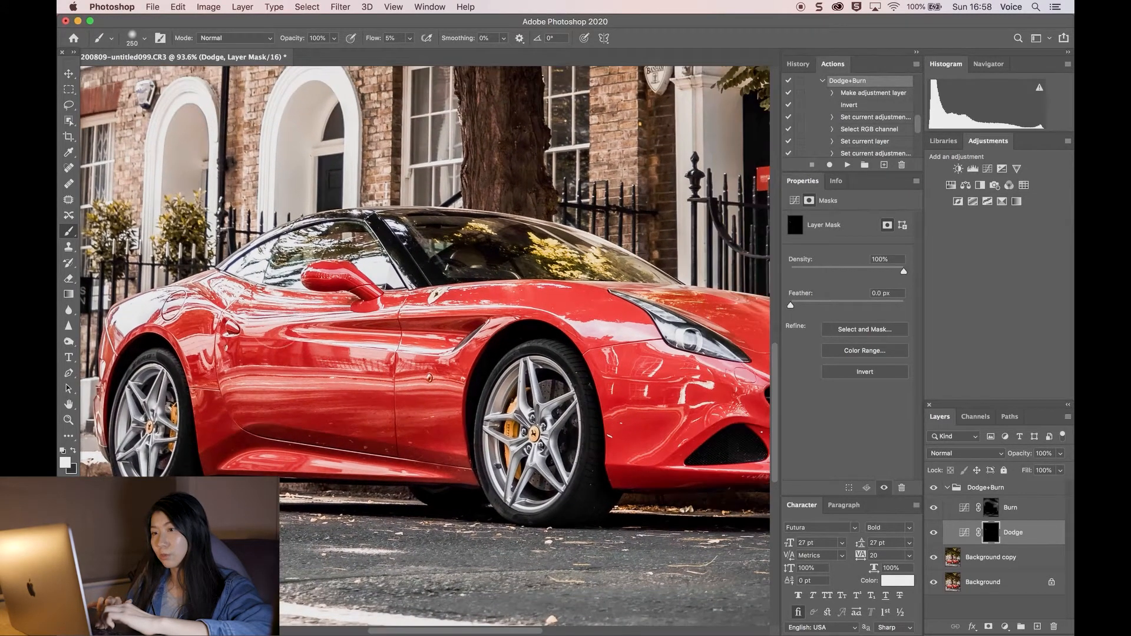
key(space)
drag(435, 351, 408, 350)
scroll(408, 350, right, 5)
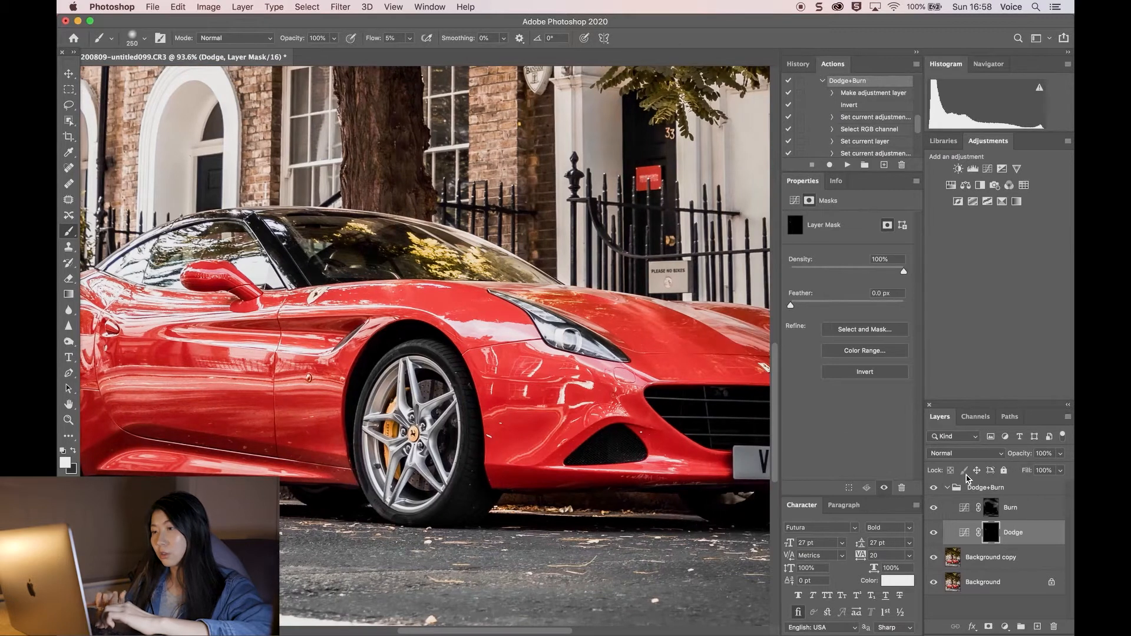
Step: Reduce the brush to 125 over the windscreen, then enlarge it to 200
key(bracketleft)
key(bracketleft)
key(bracketleft)
key(bracketleft)
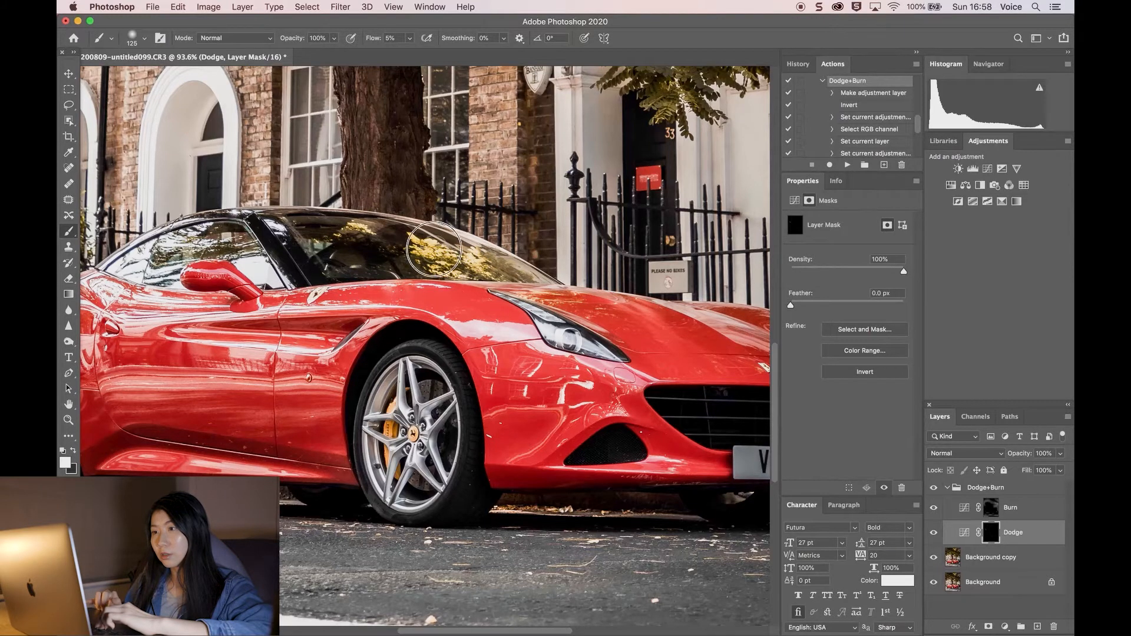
scroll(453, 371, down, 5)
key(bracketright)
key(bracketright)
key(bracketright)
scroll(430, 406, down, 5)
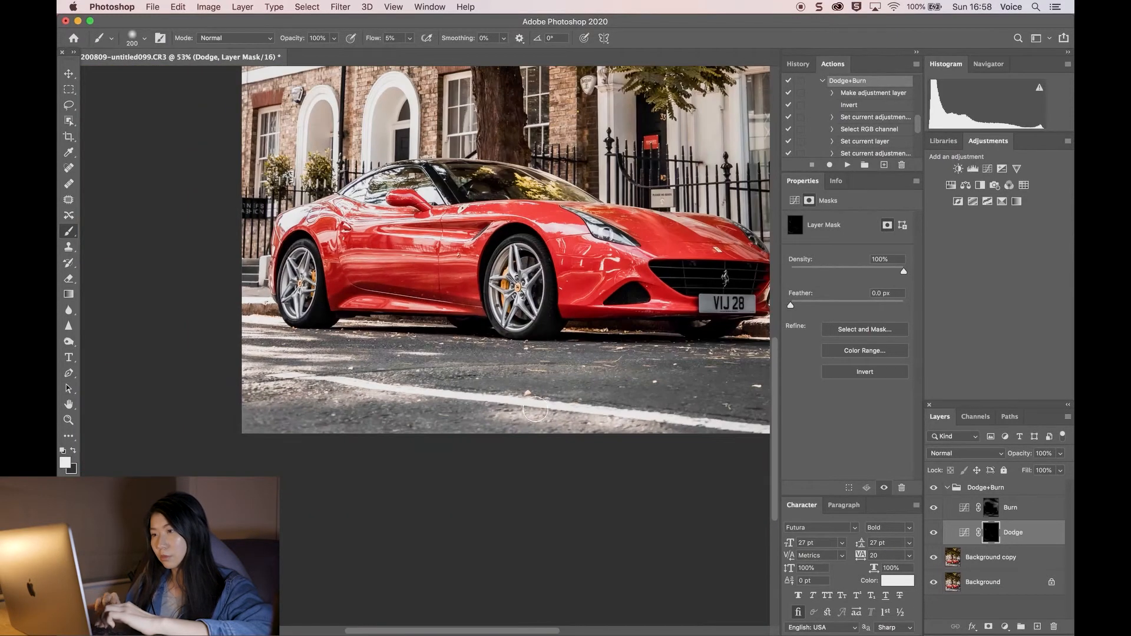
Step: Examine the car's side, mirror and wheels up close
scroll(530, 354, up, 5)
scroll(639, 433, right, 5)
scroll(558, 418, down, 4)
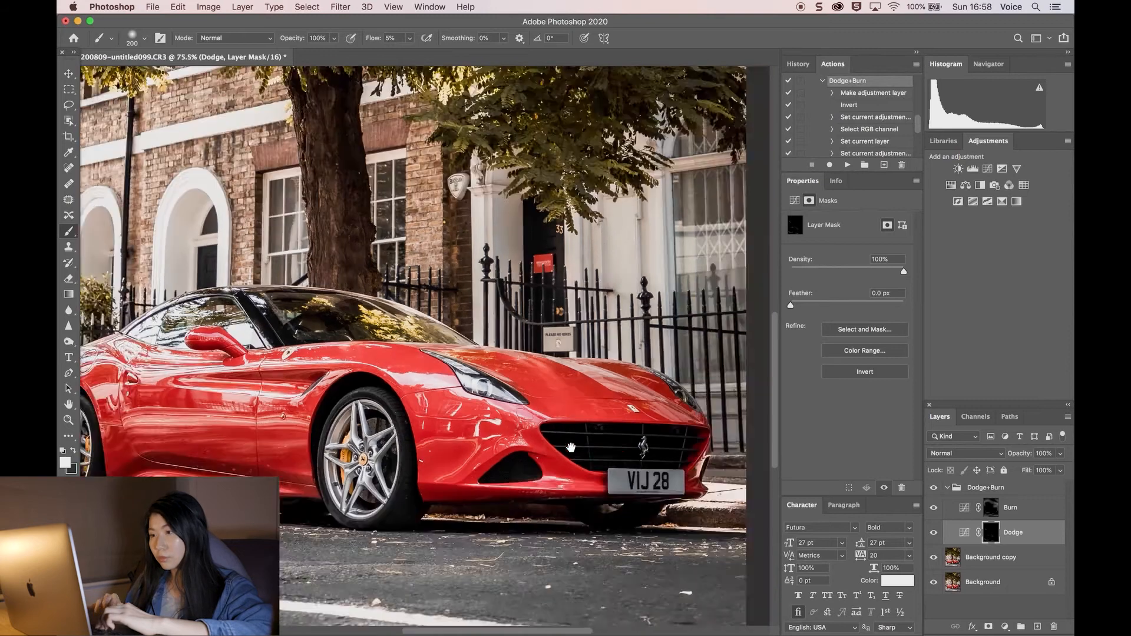
scroll(433, 443, left, 5)
scroll(423, 353, up, 3)
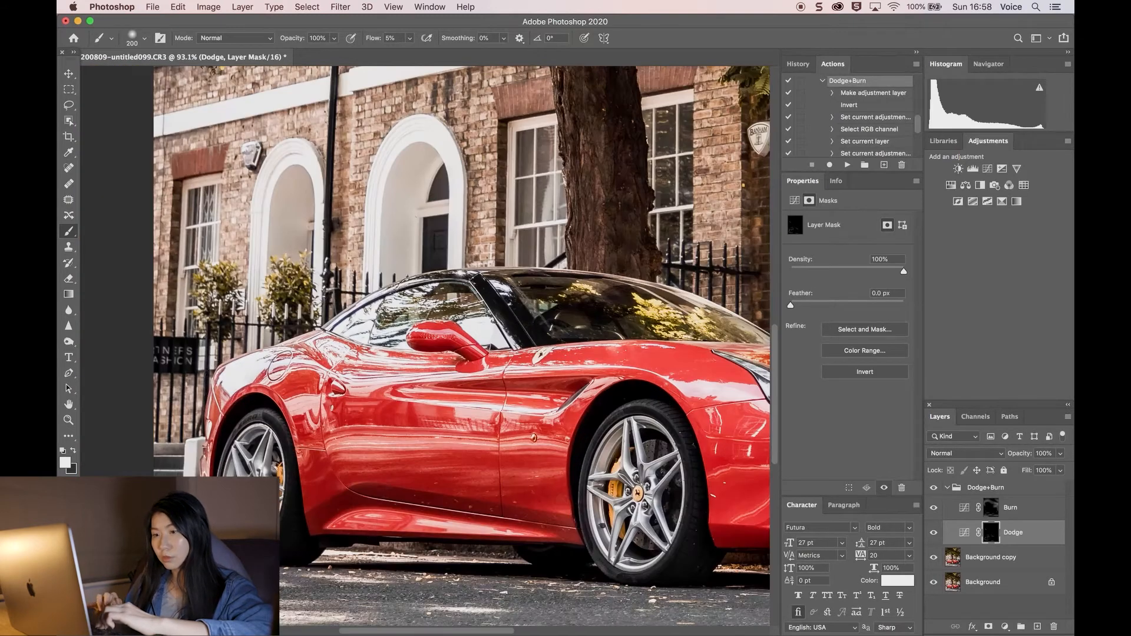
scroll(531, 412, right, 2)
scroll(530, 412, up, 2)
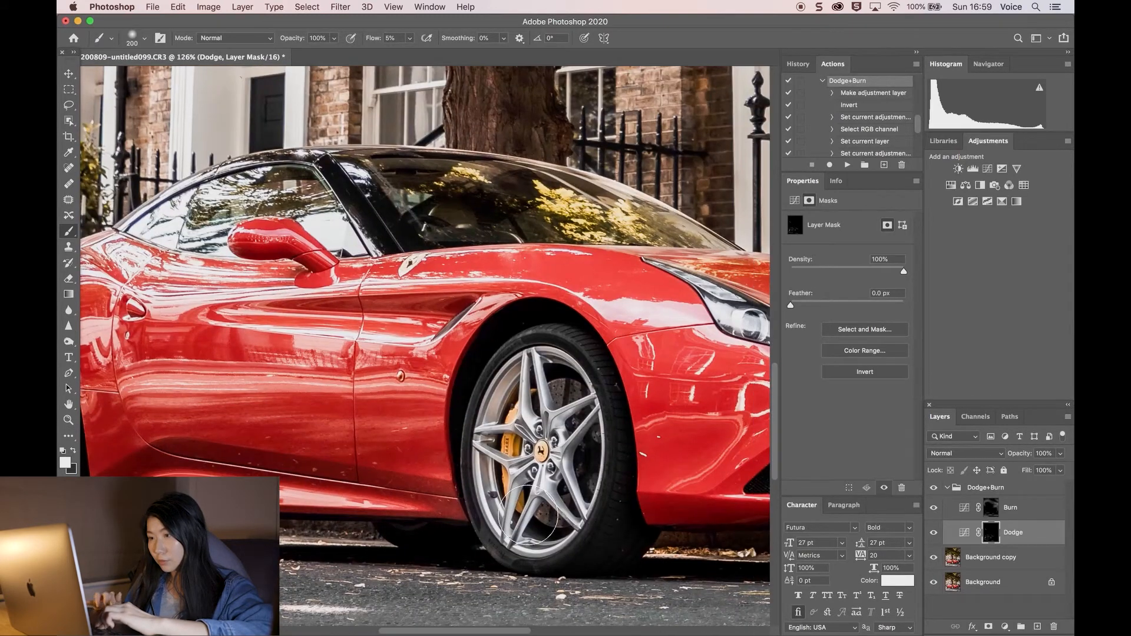
scroll(528, 515, right, 2)
scroll(526, 518, left, 6)
Step: Reduce the brush to 100 and examine the bonnet, number plate and tree area
key(bracketleft)
key(bracketleft)
key(bracketleft)
key(bracketleft)
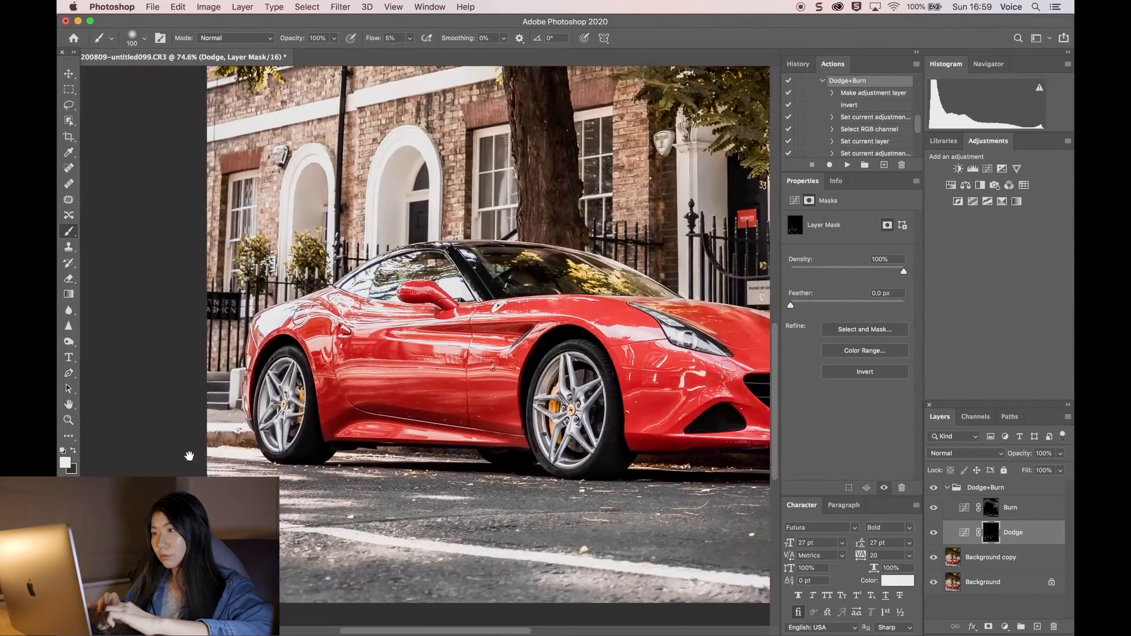
scroll(171, 424, down, 4)
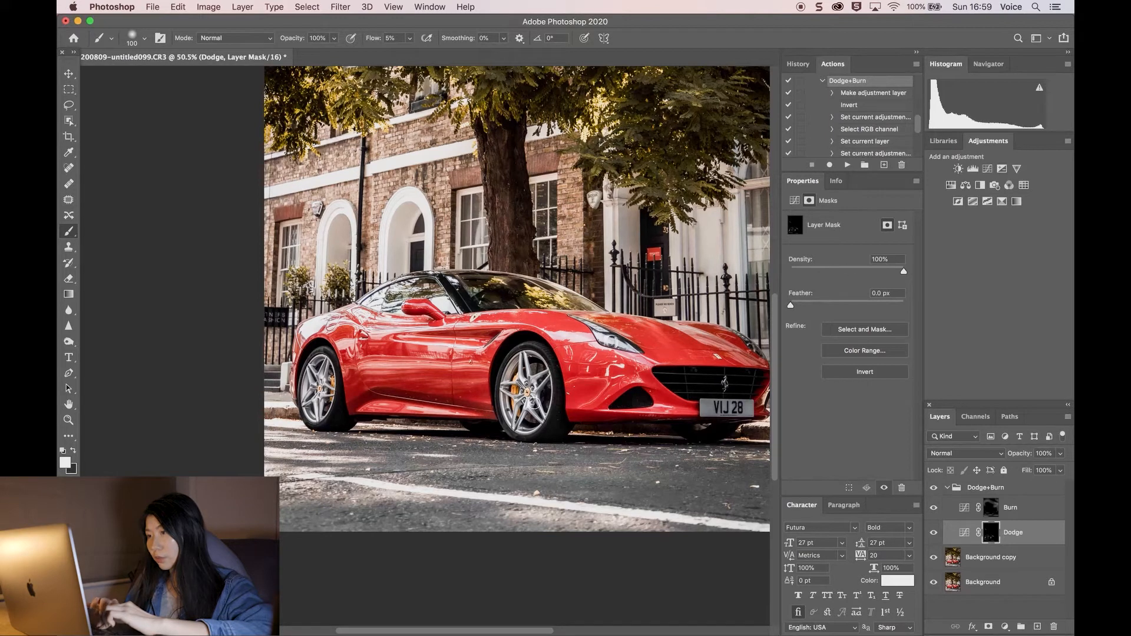
scroll(531, 413, up, 3)
scroll(530, 419, right, 8)
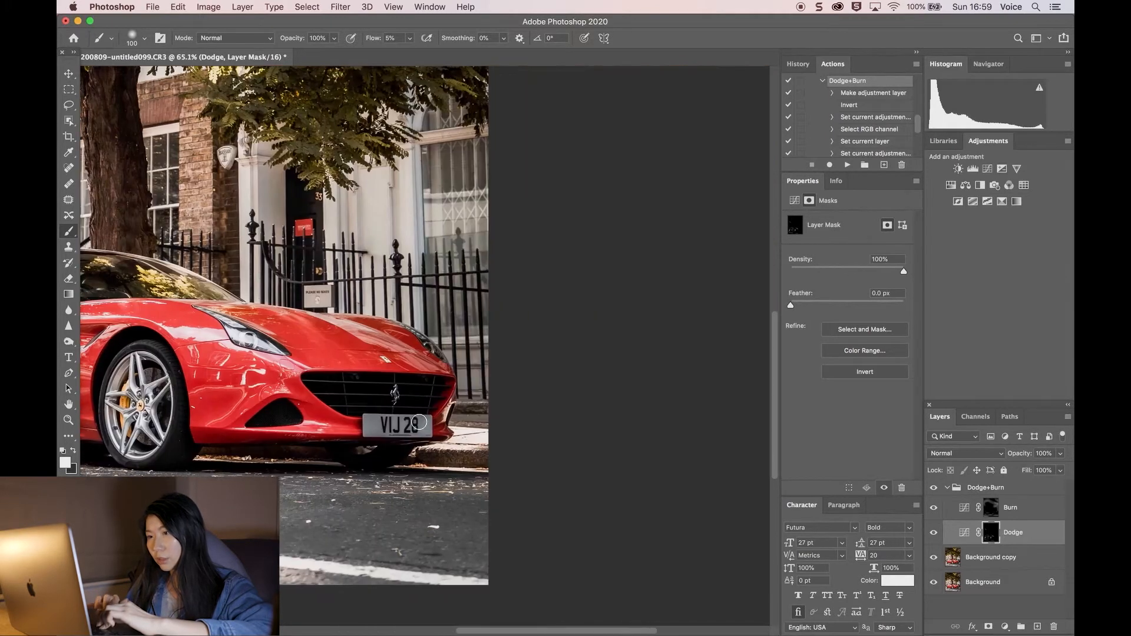
scroll(383, 359, up, 5)
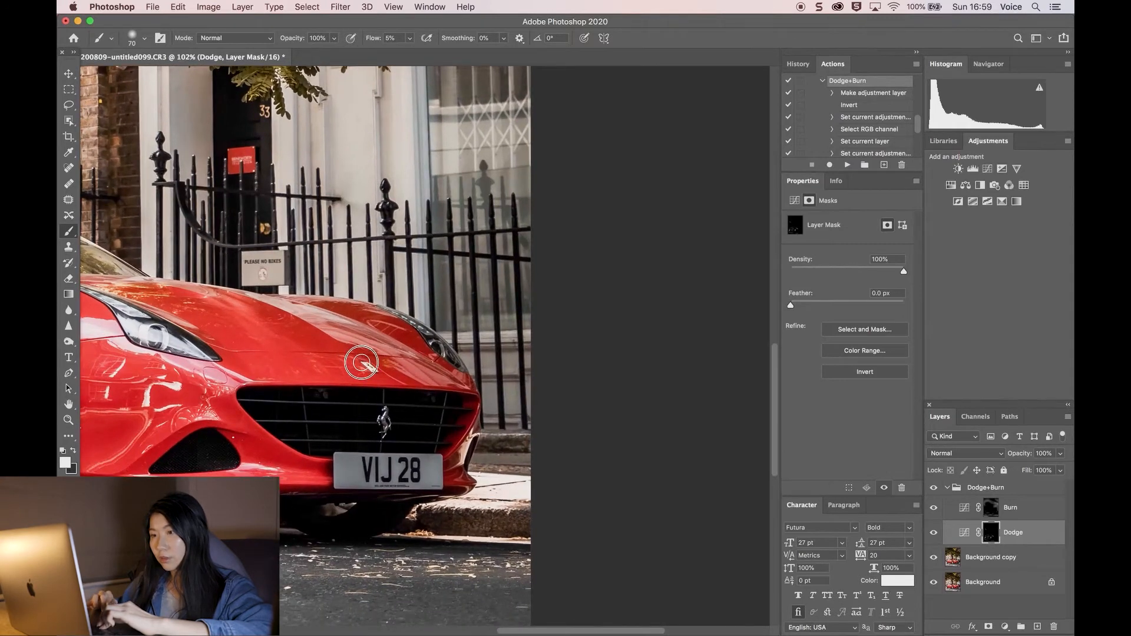
scroll(361, 363, down, 6)
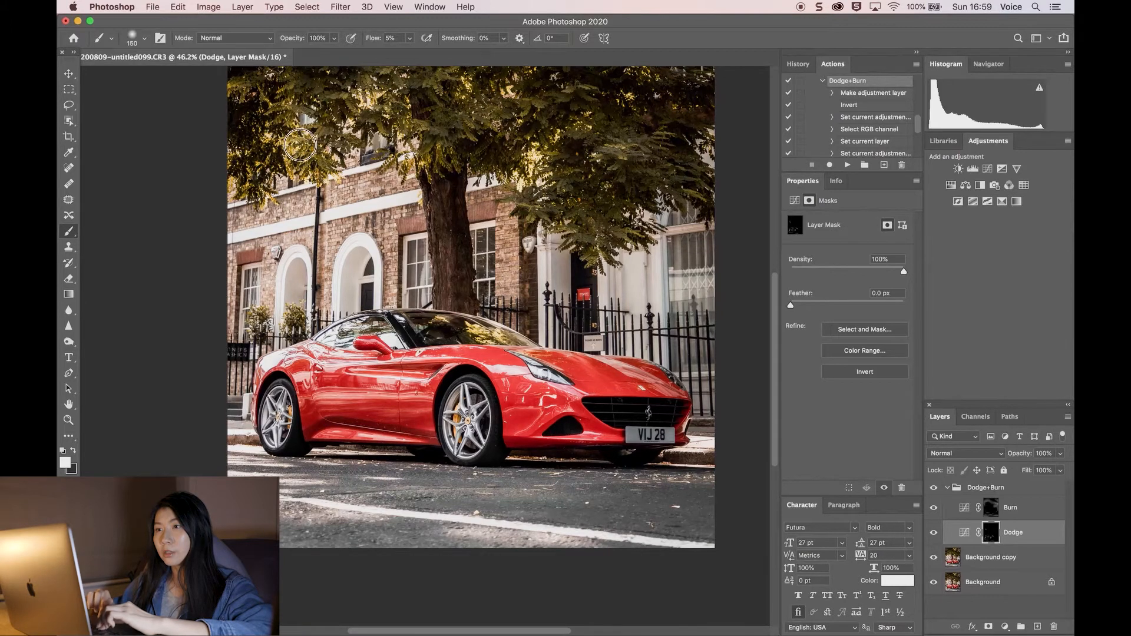
scroll(359, 188, up, 5)
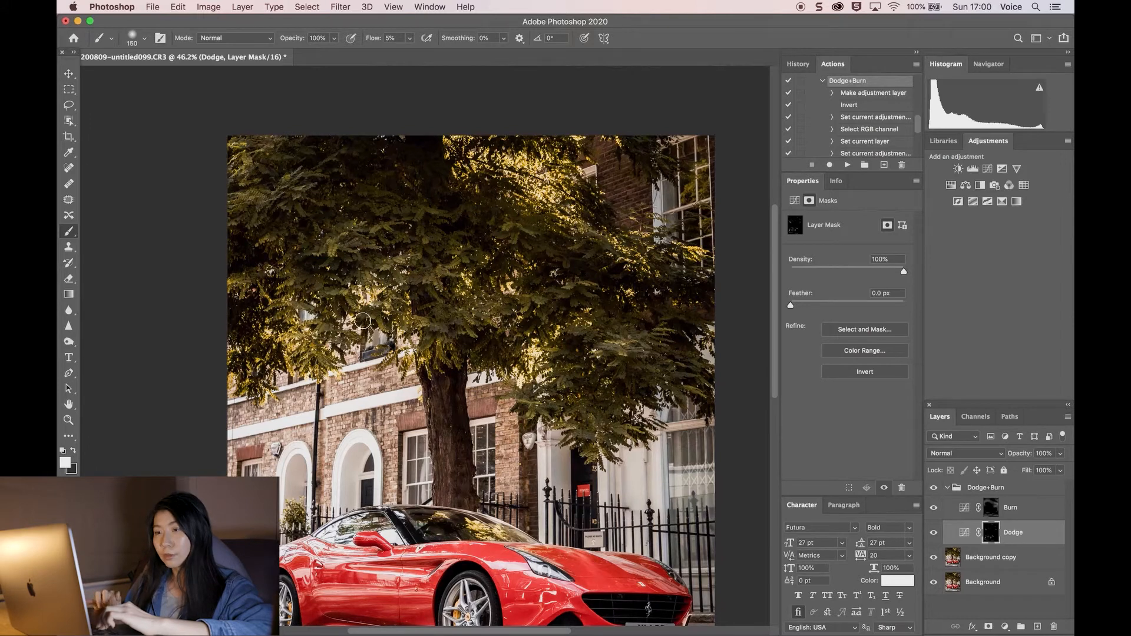
scroll(403, 256, down, 2)
Step: Enlarge the brush to 200 for dodging the road beneath the car
key(bracketright)
key(bracketright)
key(bracketright)
key(bracketright)
scroll(497, 550, up, 3)
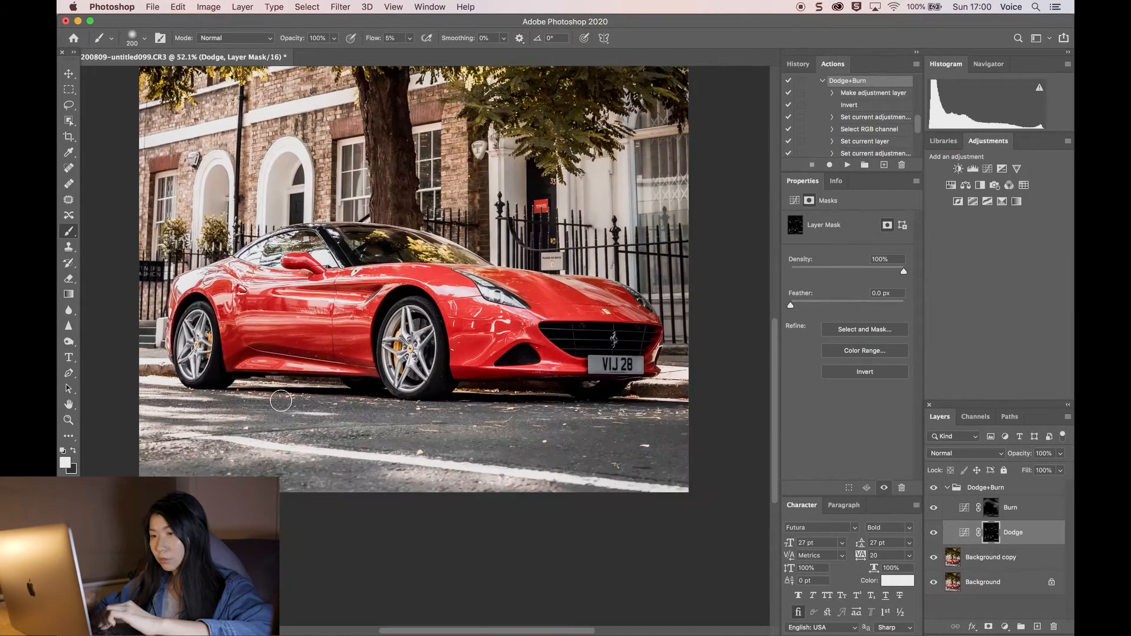
scroll(413, 327, up, 4)
Step: Reduce the brush to 80 and hide the Dodge+Burn group to compare the whole image
key(bracketleft)
key(bracketleft)
key(bracketleft)
key(bracketleft)
scroll(696, 347, left, 3)
key(bracketleft)
key(bracketleft)
key(bracketleft)
key(bracketleft)
key(super+0)
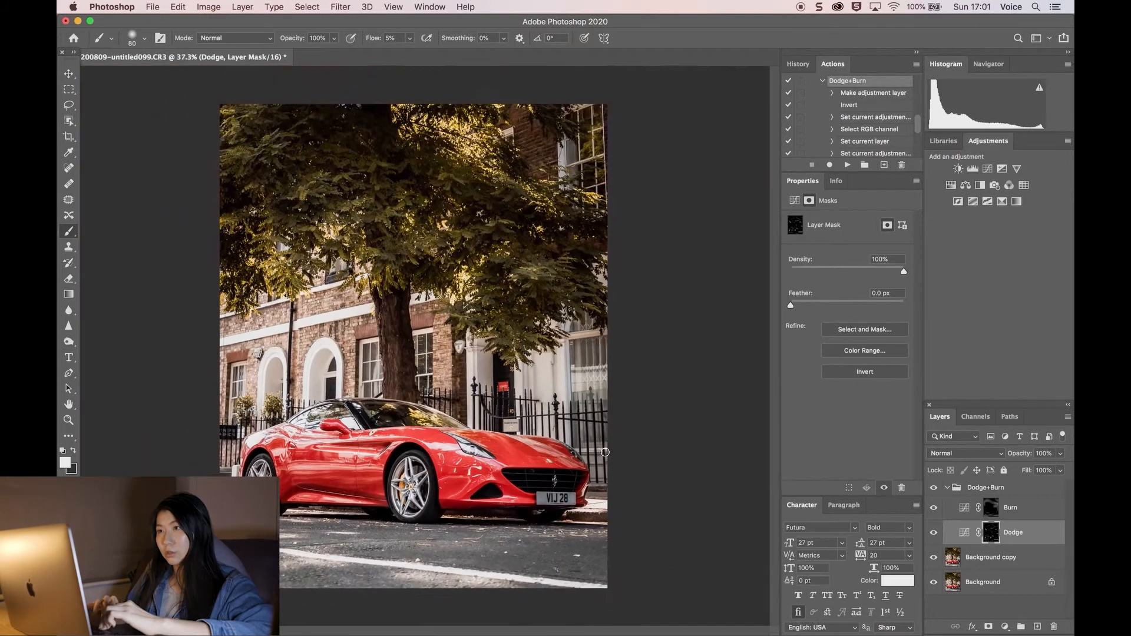
click(933, 489)
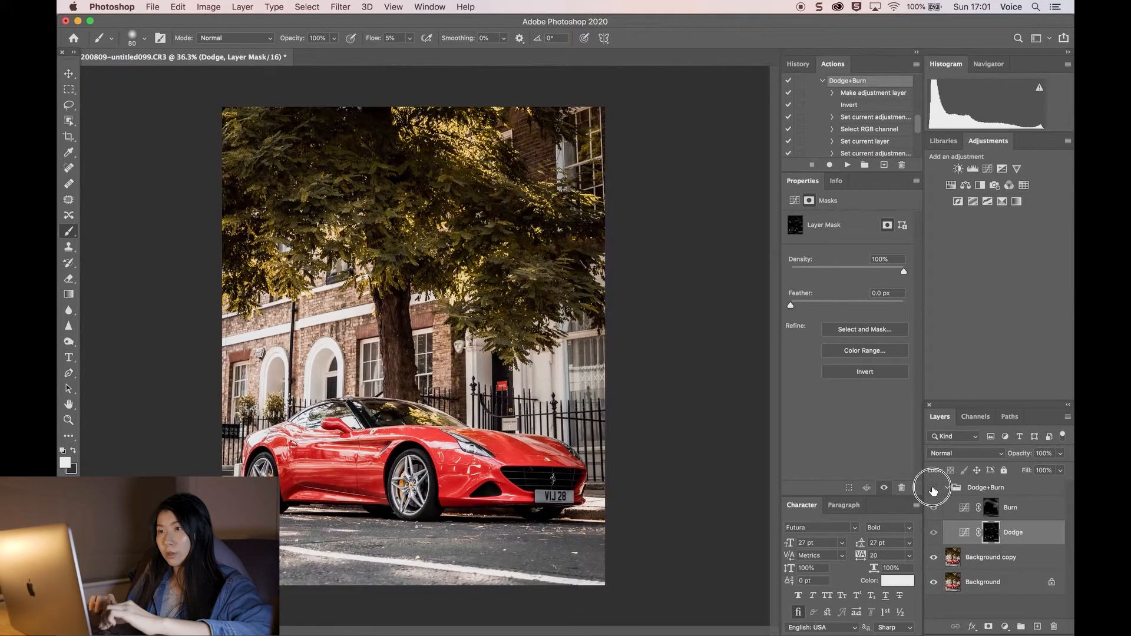
Step: Toggle the Dodge+Burn group's visibility on and off repeatedly to compare the image before and after
click(933, 489)
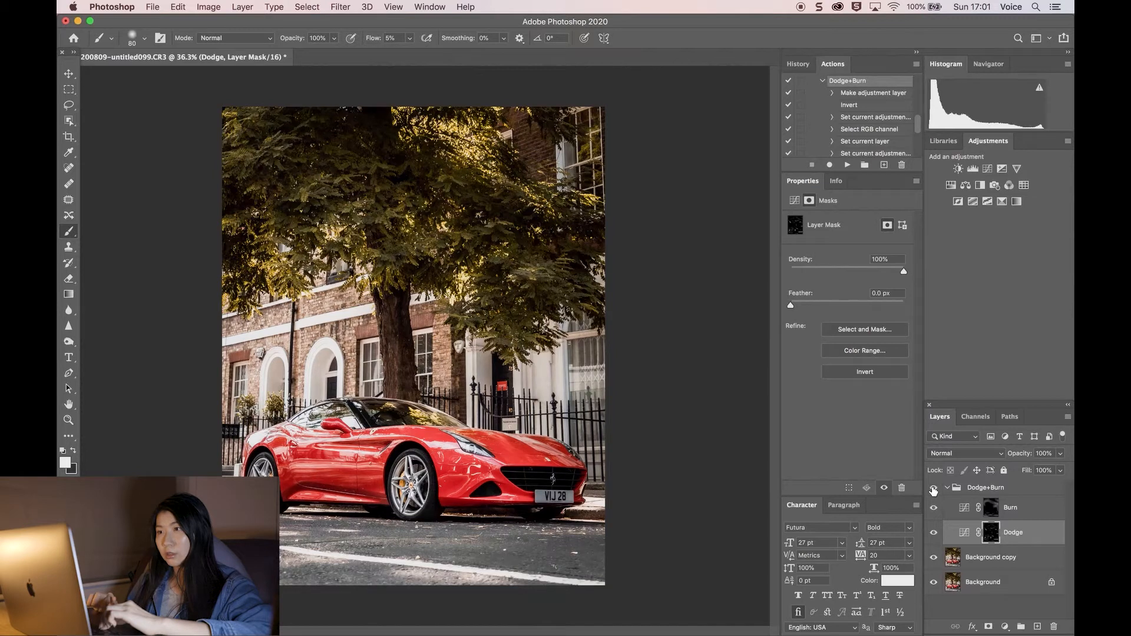
click(933, 489)
click(933, 489)
click(933, 489)
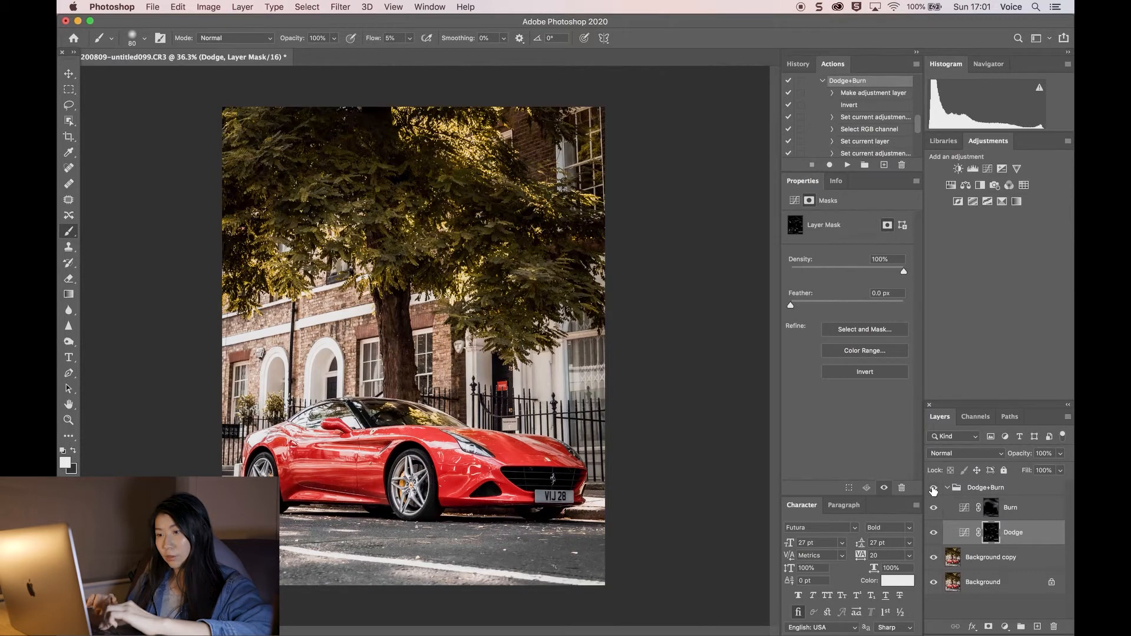
click(933, 489)
click(933, 489)
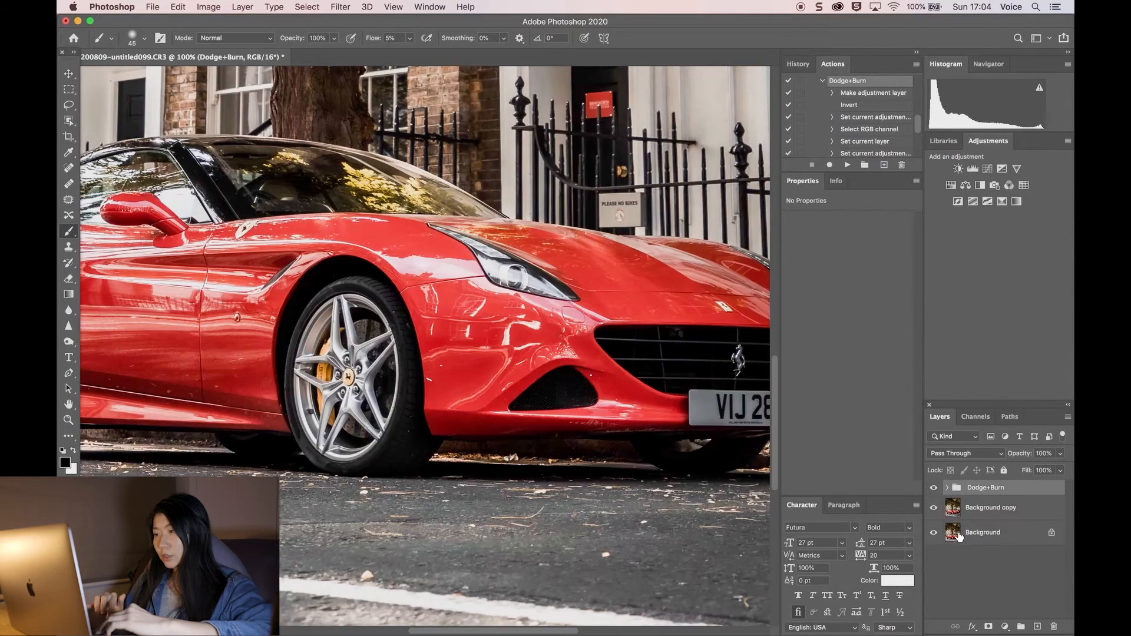
Step: On the Background copy layer, erase the number plate's characters with the Spot Healing Brush, enlarging the brush as needed
click(984, 514)
key(j)
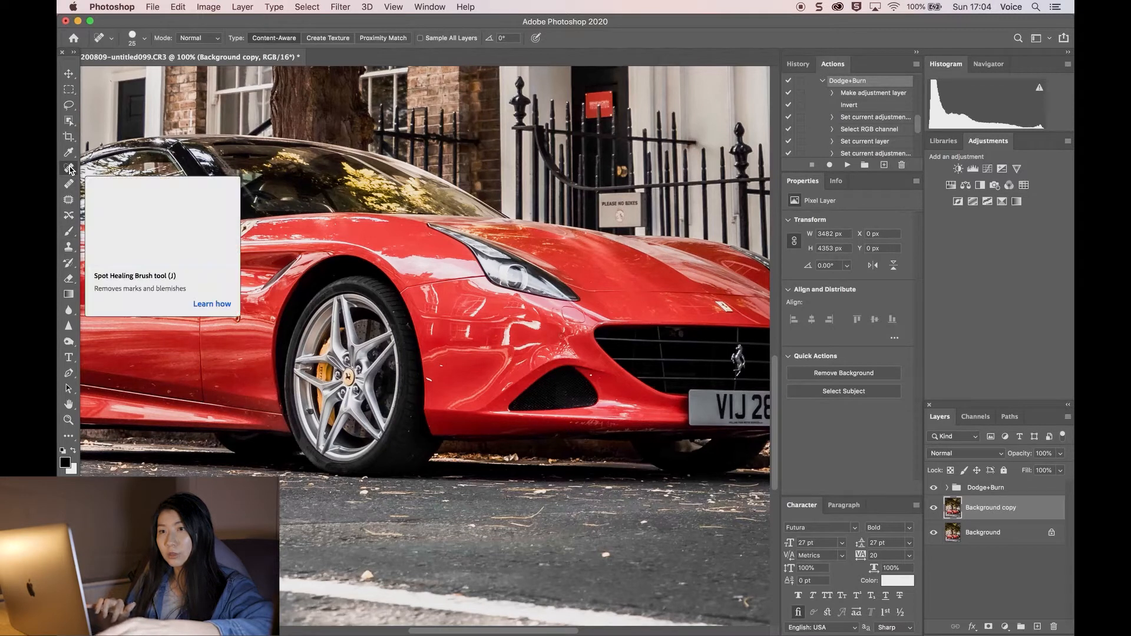
scroll(68, 173, right, 5)
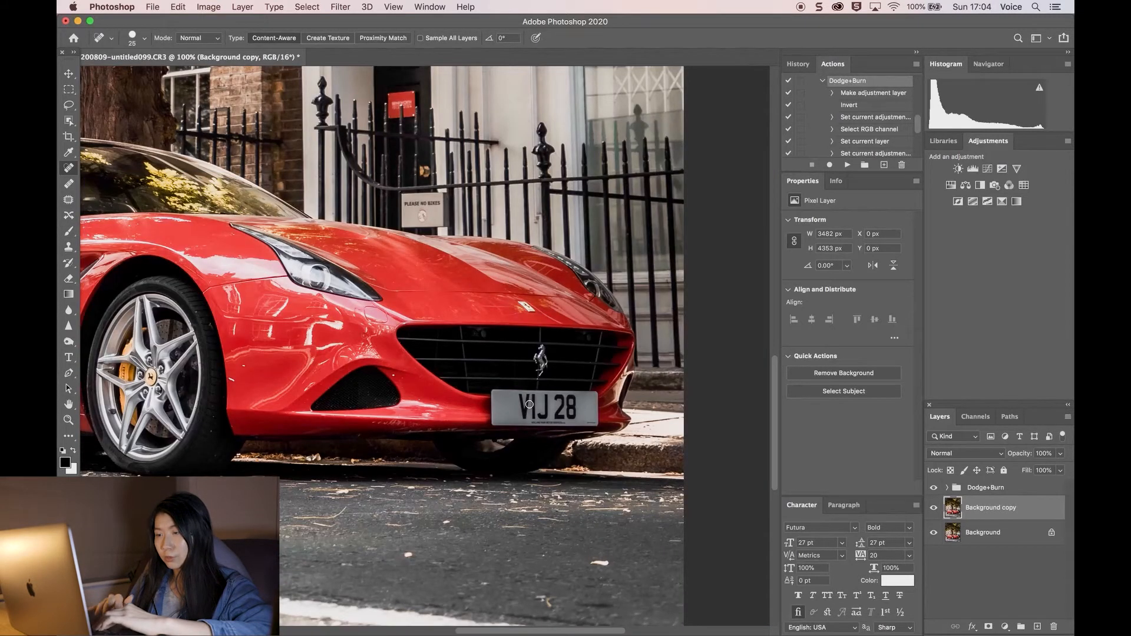
scroll(529, 404, up, 4)
scroll(528, 404, right, 4)
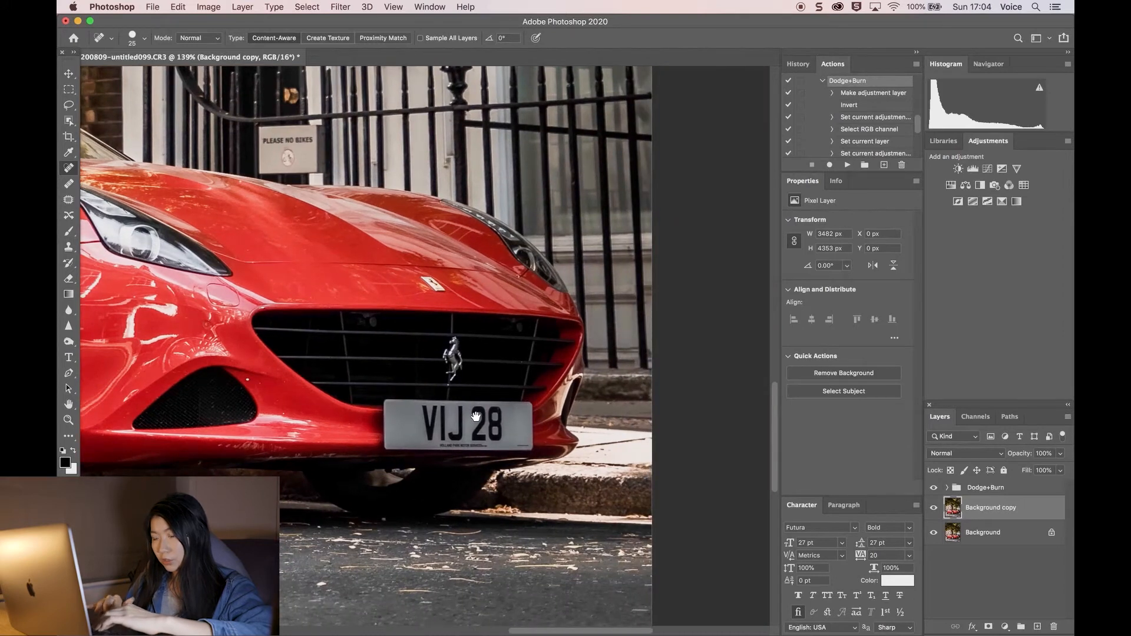
scroll(476, 416, up, 5)
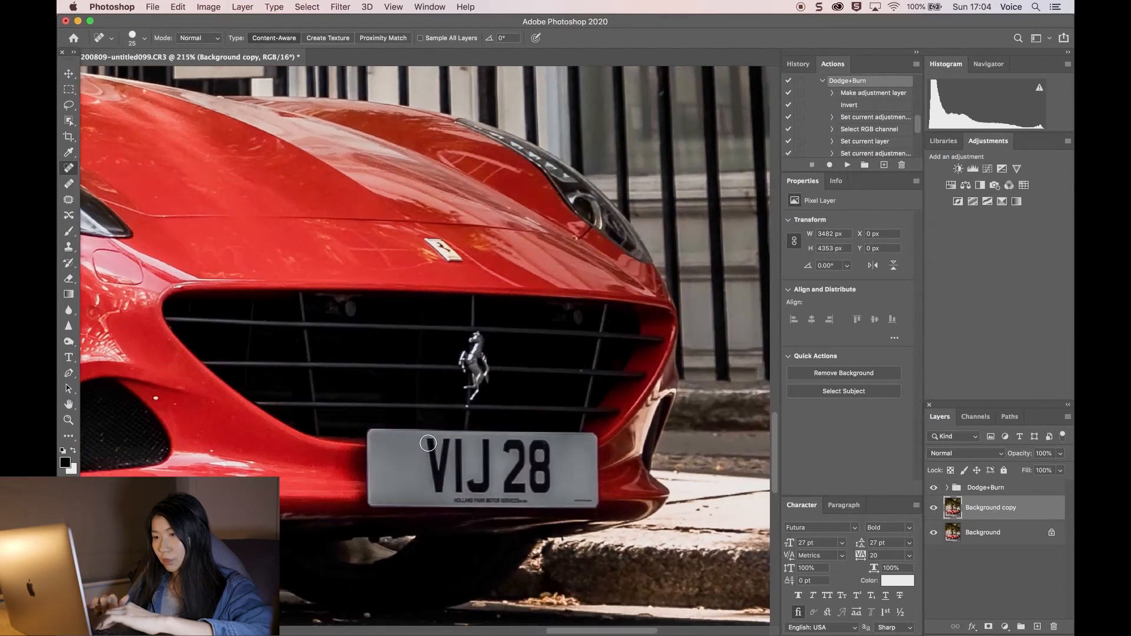
key(bracketright)
key(bracketright)
click(423, 462)
click(435, 477)
click(438, 488)
click(442, 460)
click(444, 447)
click(453, 448)
click(458, 464)
click(460, 473)
click(460, 483)
click(471, 483)
click(486, 483)
click(487, 451)
click(511, 452)
click(510, 477)
key(bracketright)
key(bracketright)
click(532, 466)
click(542, 453)
click(523, 479)
drag(467, 463, 450, 463)
click(560, 463)
scroll(560, 462, down, 5)
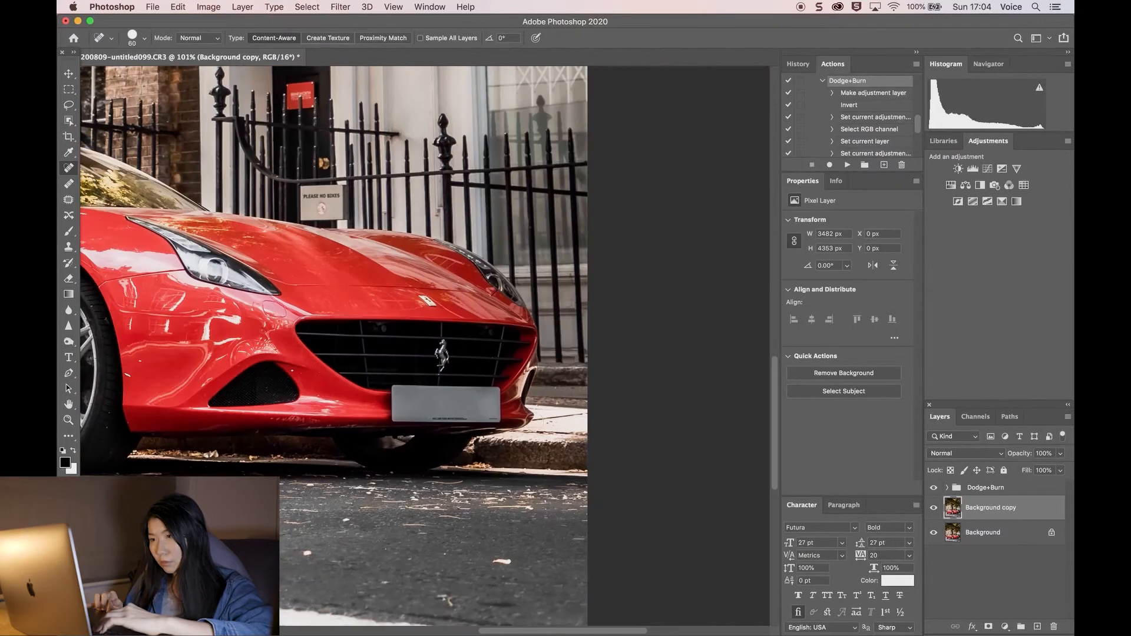
Step: Enlarge the healing brush to 90 and heal a small spot on the road near the lower left corner
key(bracketright)
key(bracketright)
key(bracketright)
scroll(472, 404, up, 3)
scroll(515, 524, down, 5)
scroll(366, 444, left, 3)
scroll(366, 444, left, 4)
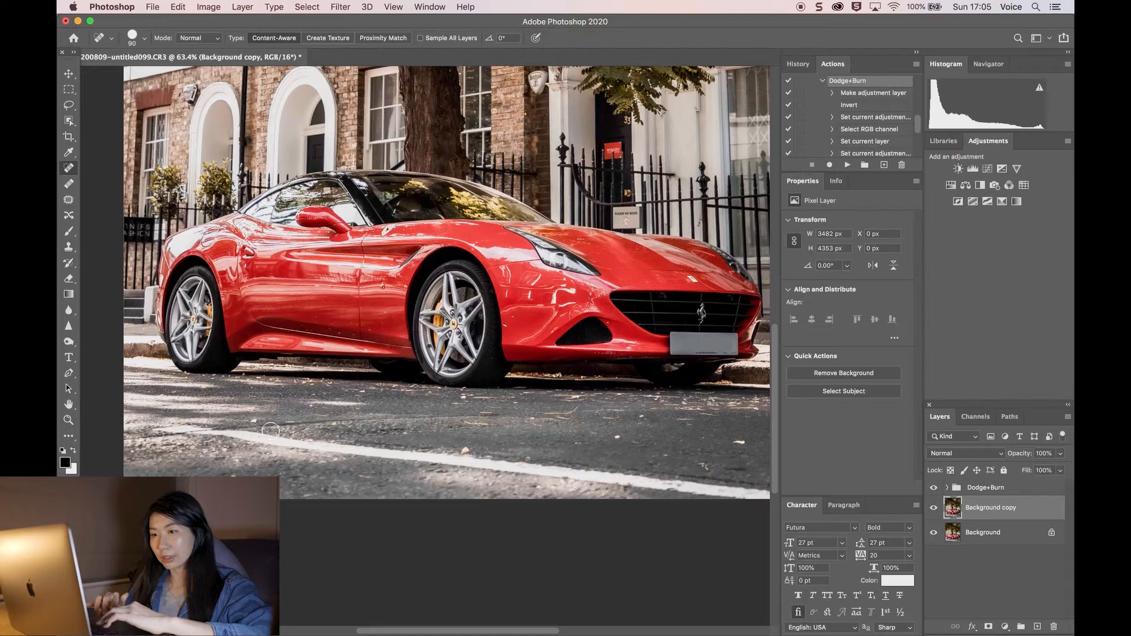
scroll(271, 431, up, 2)
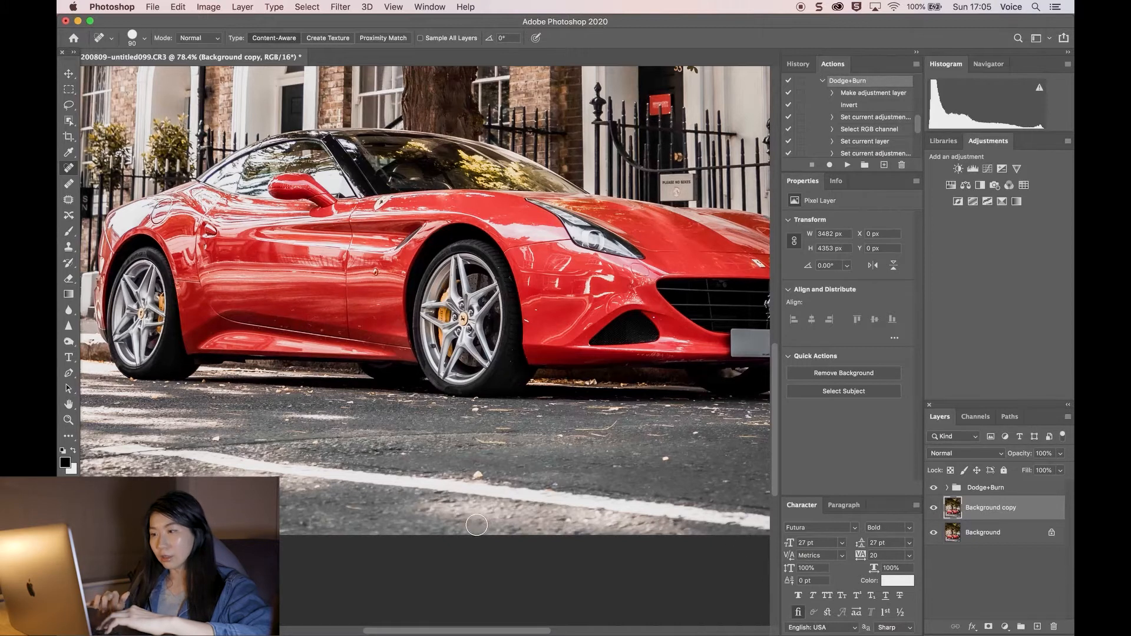
scroll(477, 525, right, 5)
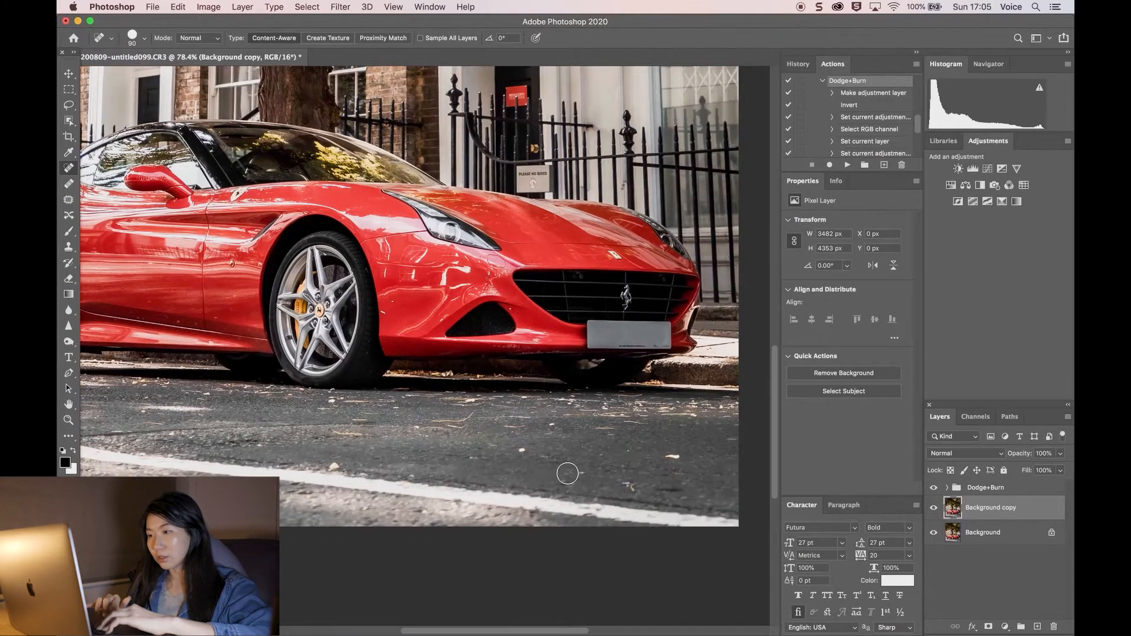
scroll(180, 469, left, 10)
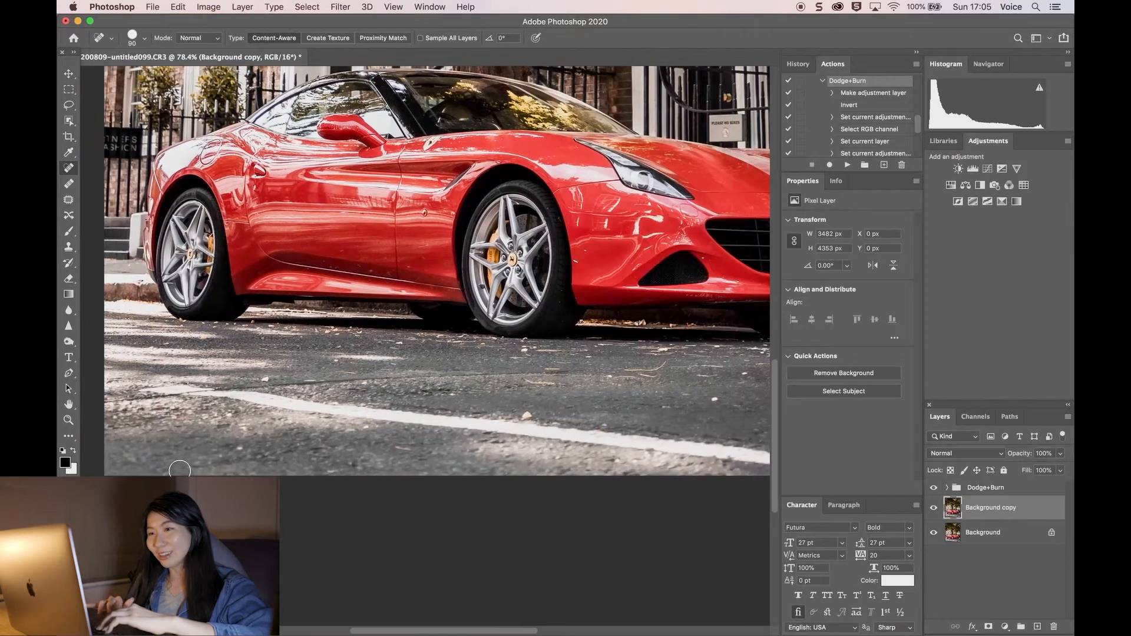
scroll(481, 470, right, 8)
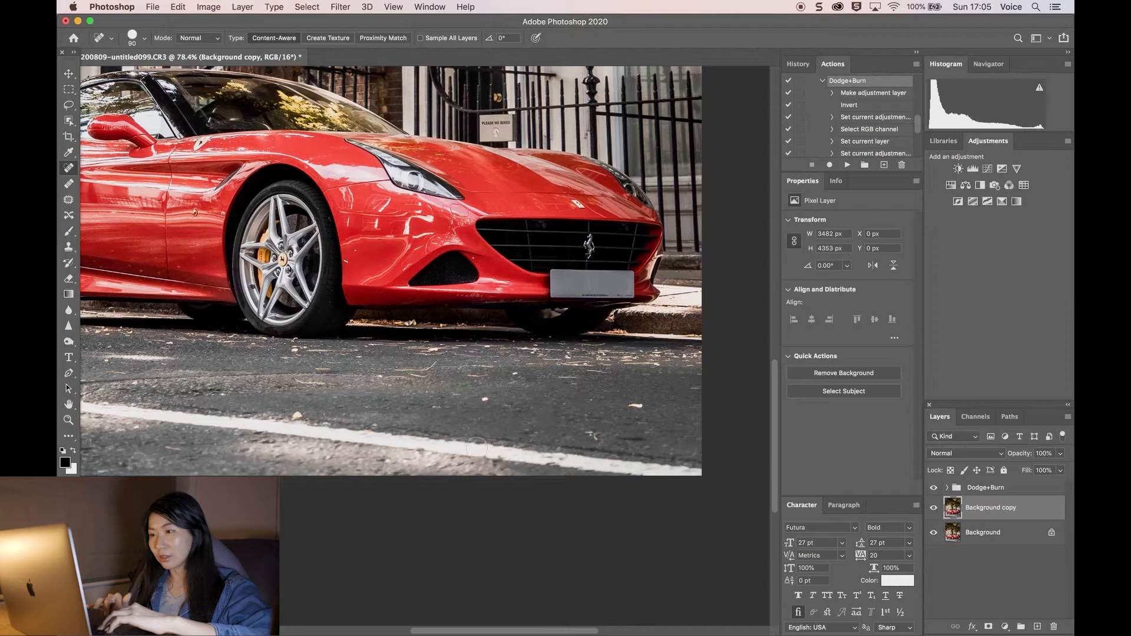
scroll(584, 451, left, 3)
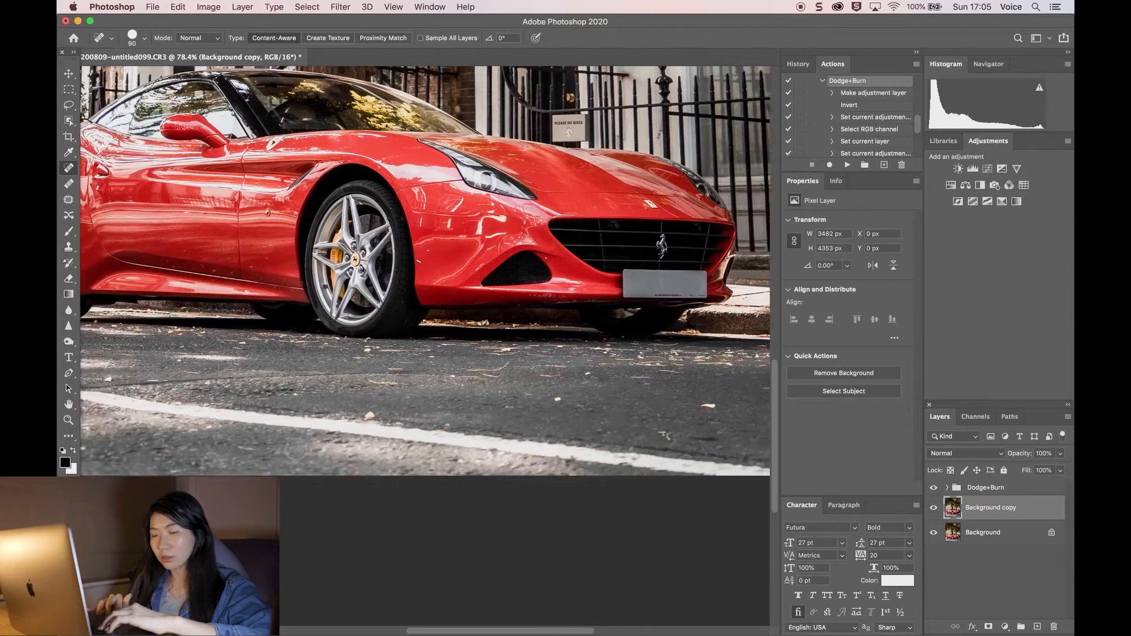
scroll(295, 450, left, 4)
drag(179, 450, 181, 450)
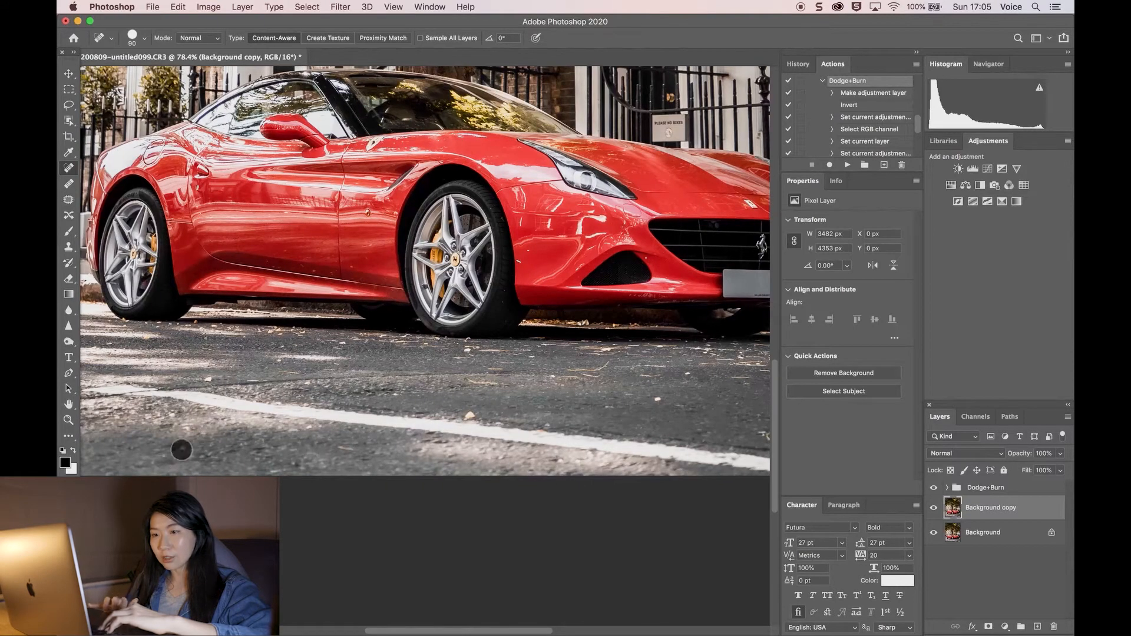
Step: Create a merged stamp layer of all visible layers at the top of the stack
scroll(230, 475, right, 2)
scroll(377, 472, up, 10)
scroll(401, 501, up, 4)
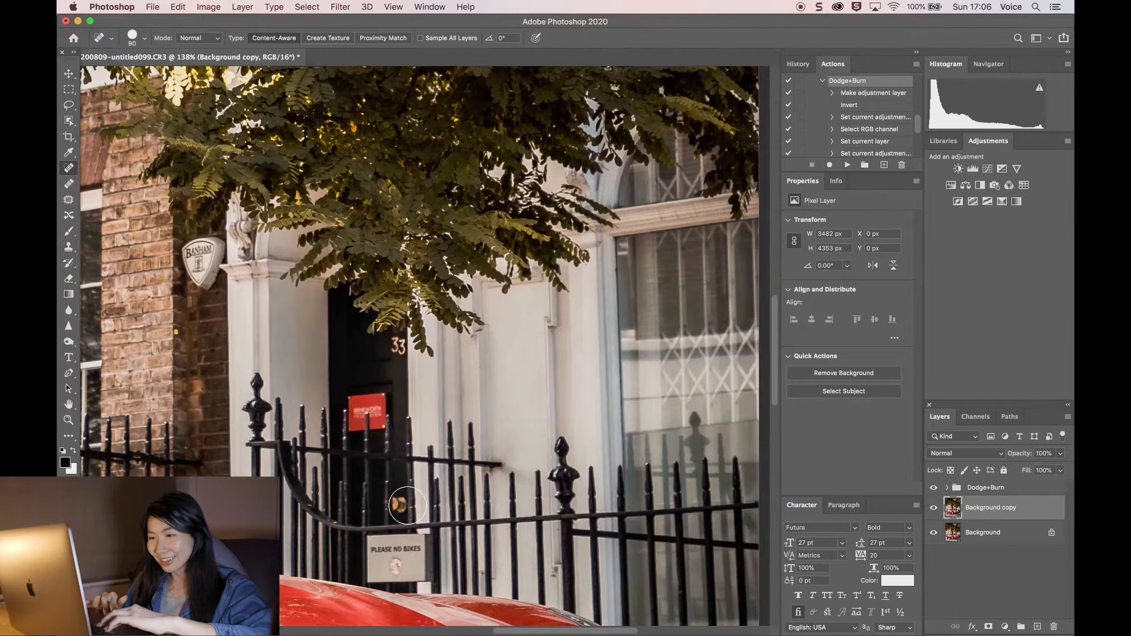
scroll(407, 505, down, 10)
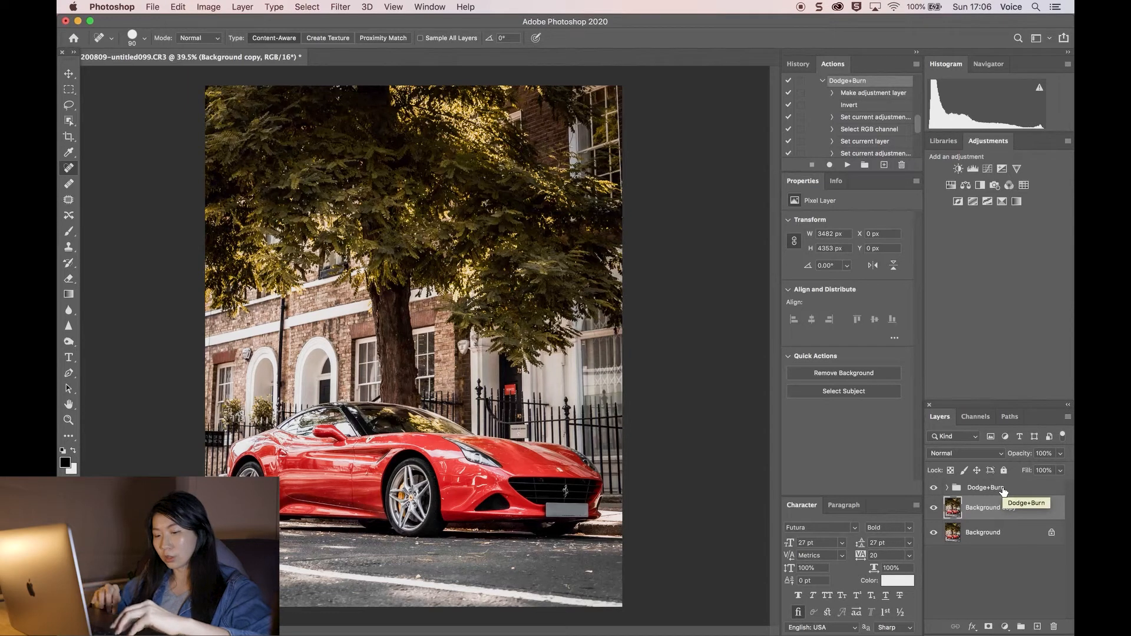
key(super+alt+shift+e)
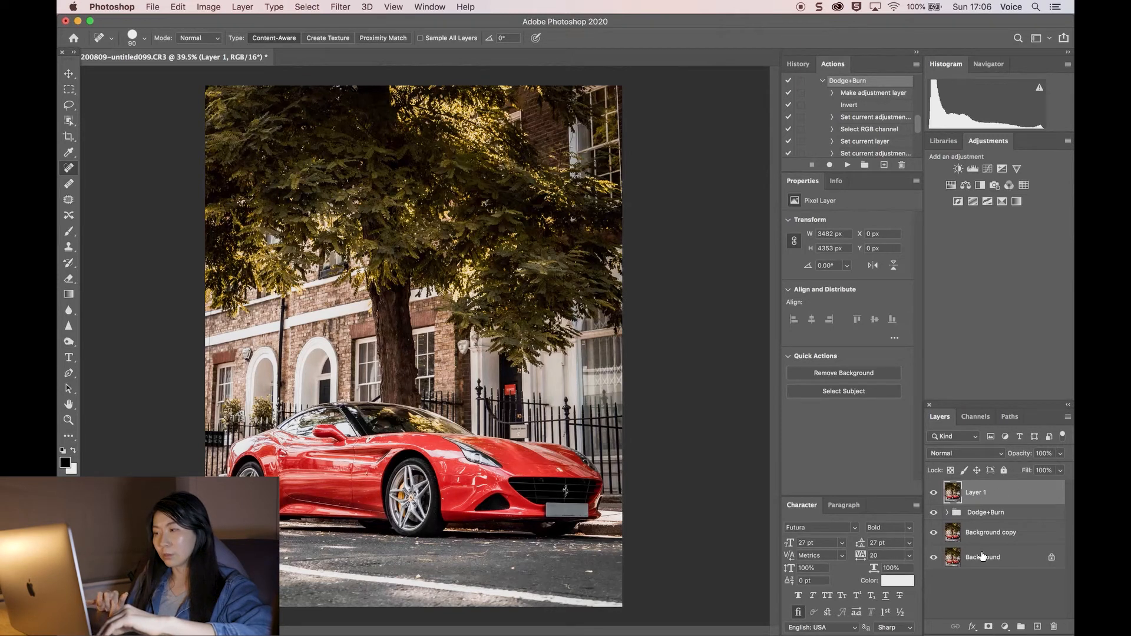
Step: Apply a Camera Raw Filter to the merged layer with Texture set to -100
click(340, 7)
mouse_move(394, 8)
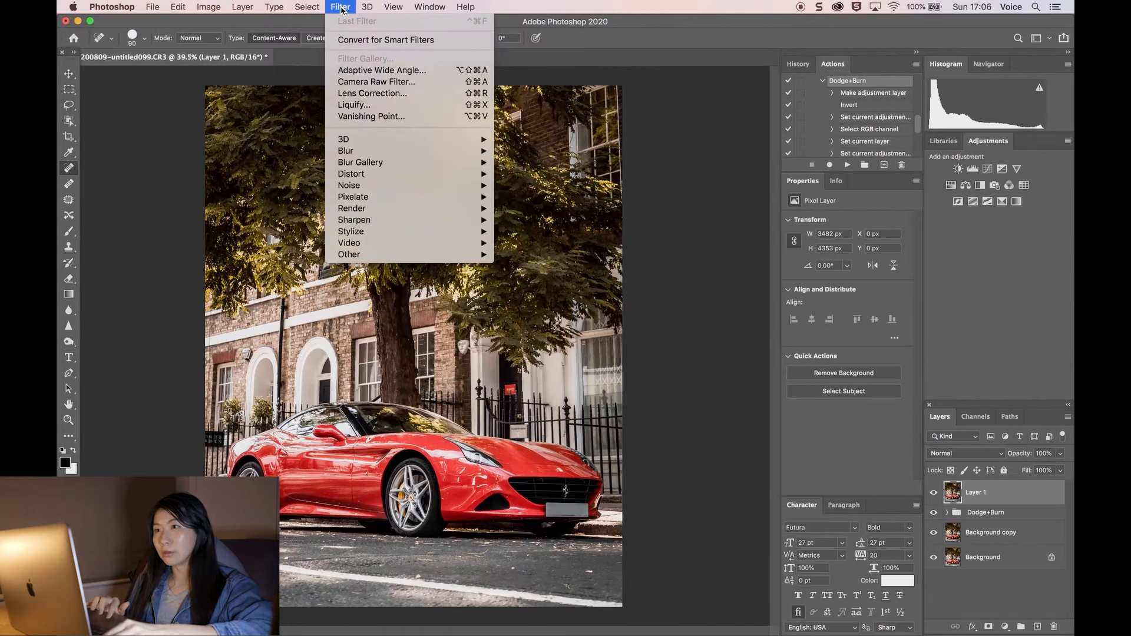
click(355, 84)
drag(887, 422, 817, 426)
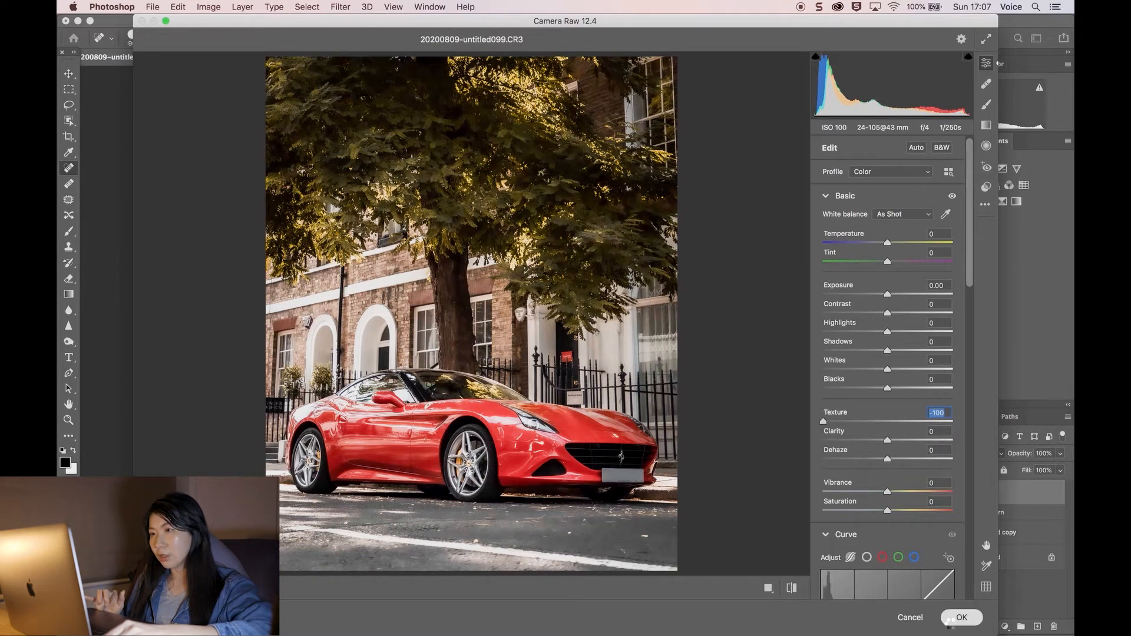
click(952, 617)
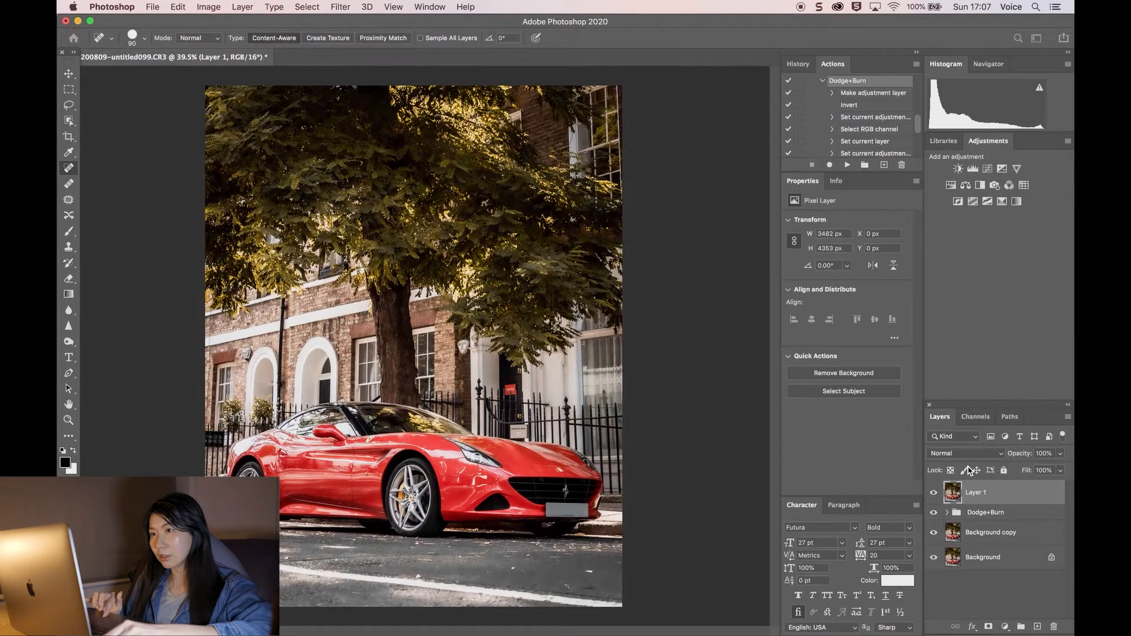
Step: Add a black mask to the merged layer and paint it with a 2300 brush at 20% flow over the tree
alt+click(989, 627)
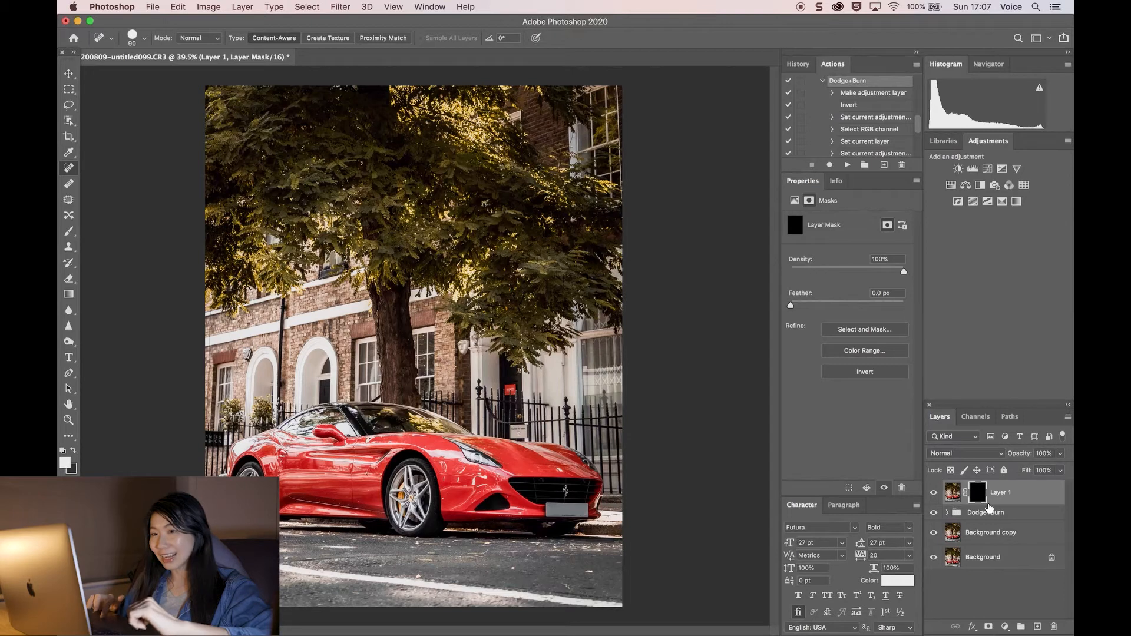
key(b)
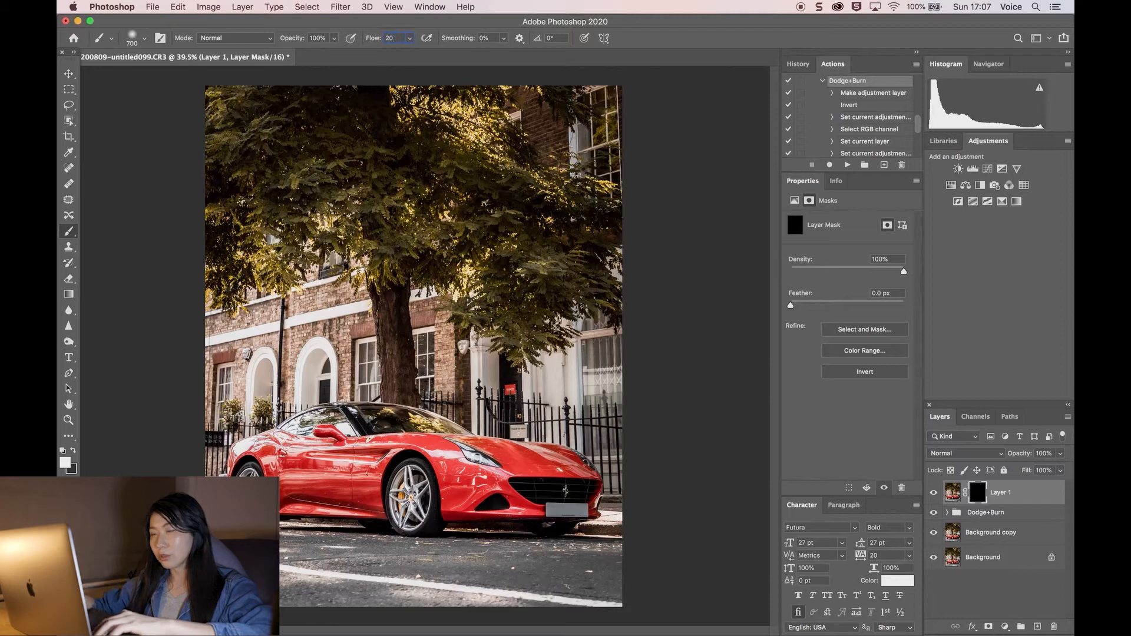
key(bracketright)
key(bracketright)
key(bracketright)
key(bracketright)
key(bracketright)
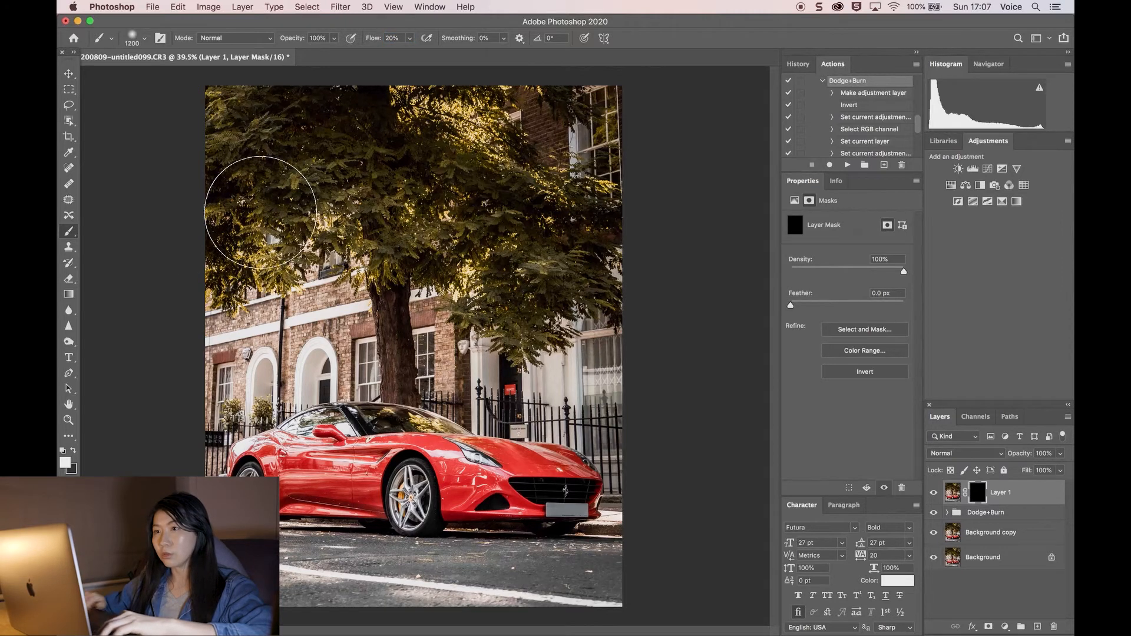
key(bracketright)
key(bracketright)
key(bracketright)
key(bracketright)
key(bracketright)
key(bracketright)
key(bracketright)
key(bracketright)
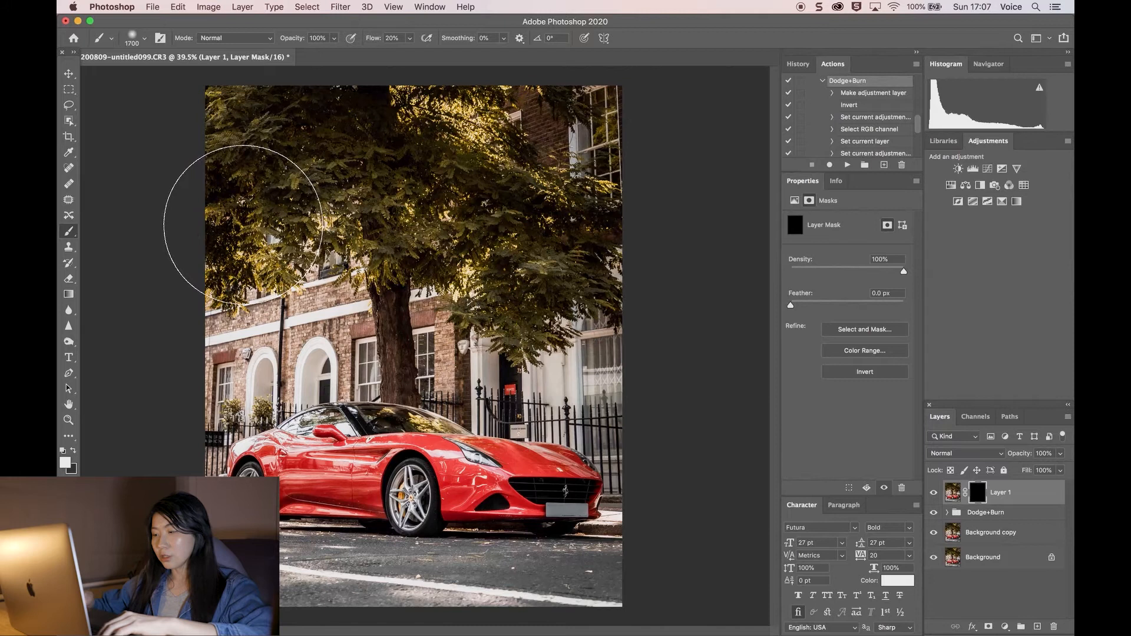
key(bracketright)
key(bracketright)
key(bracketright)
click(346, 278)
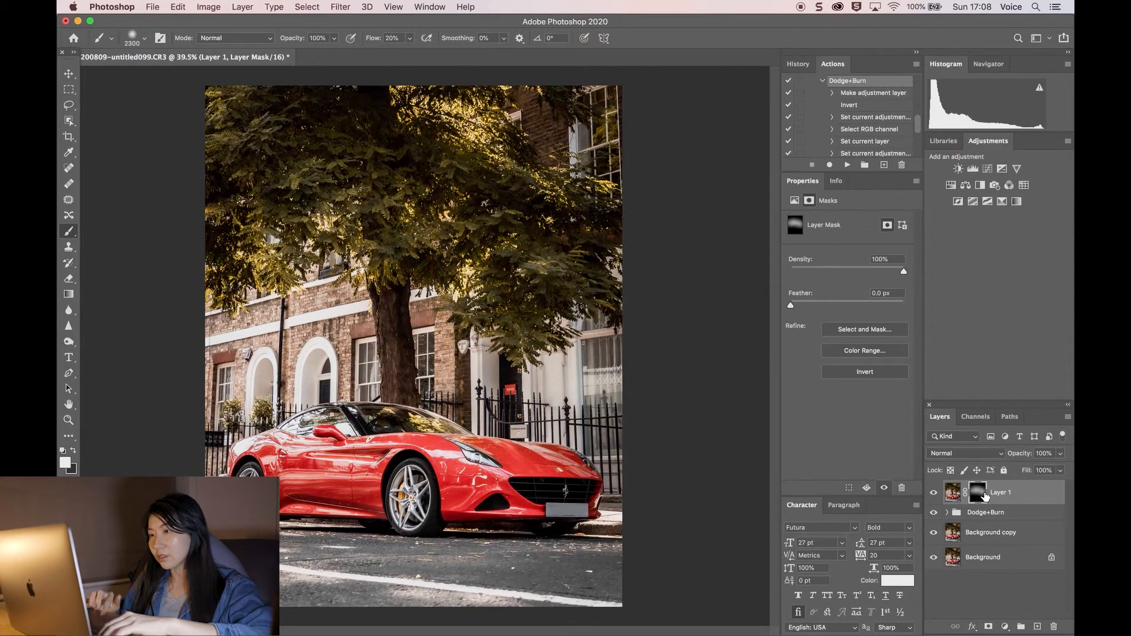
mouse_move(238, 178)
mouse_down()
mouse_move(621, 169)
mouse_move(233, 175)
mouse_up()
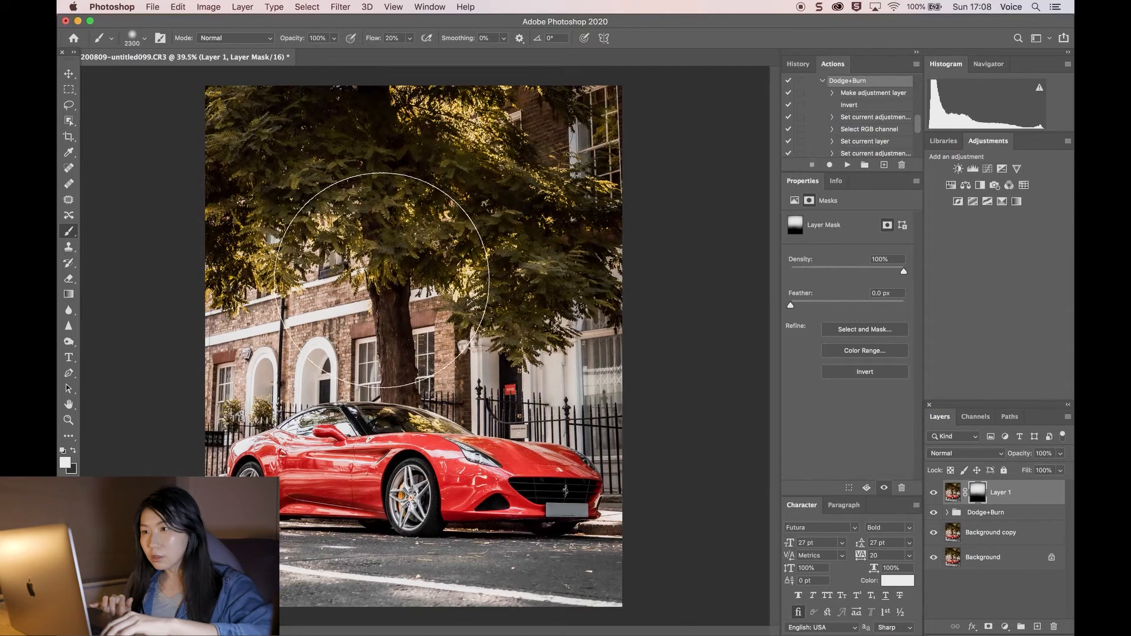
Step: Set the brush flow to 50% and toggle the merged layer's visibility to compare the softening
text(50)
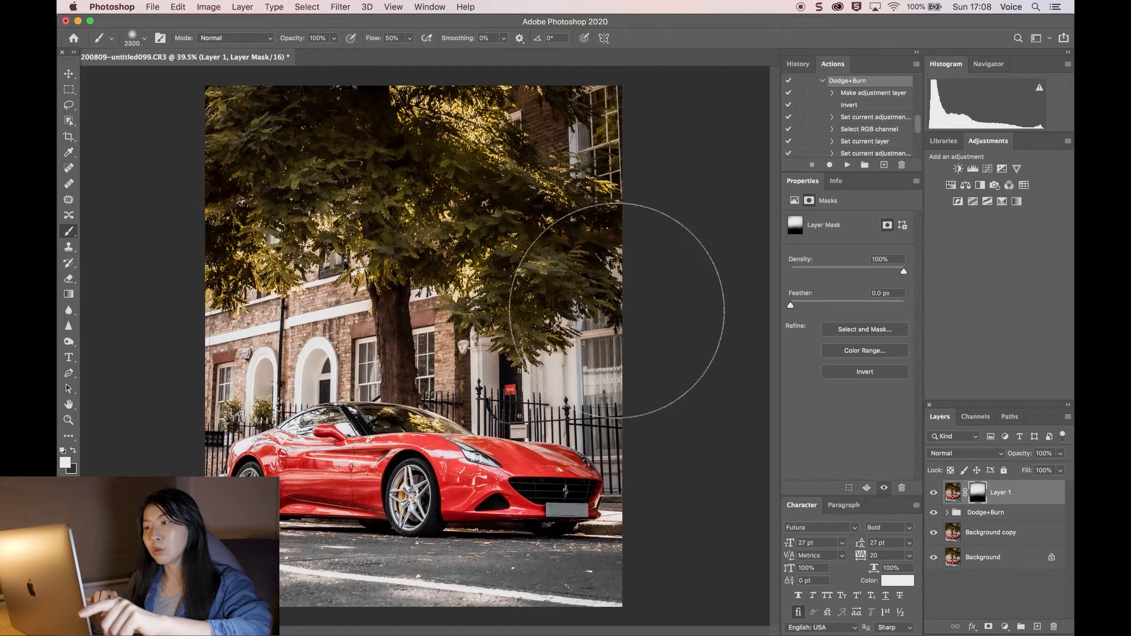
click(933, 493)
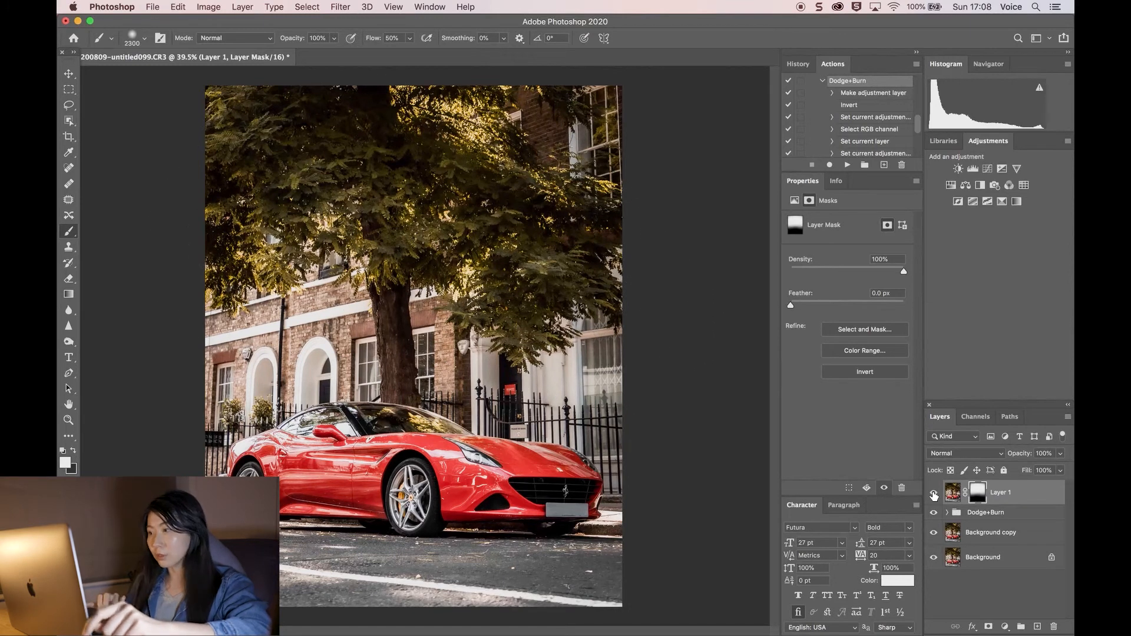
click(934, 494)
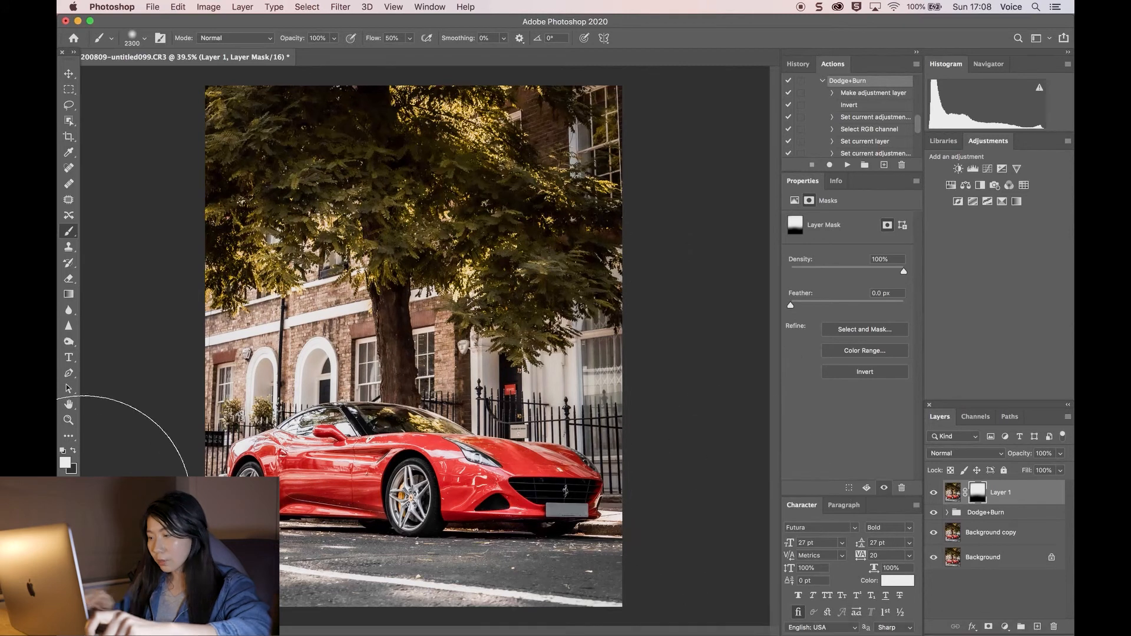
Step: Enlarge the brush to 2600 and set the brush flow back to 20%
key(bracketright)
key(bracketright)
key(bracketright)
click(391, 38)
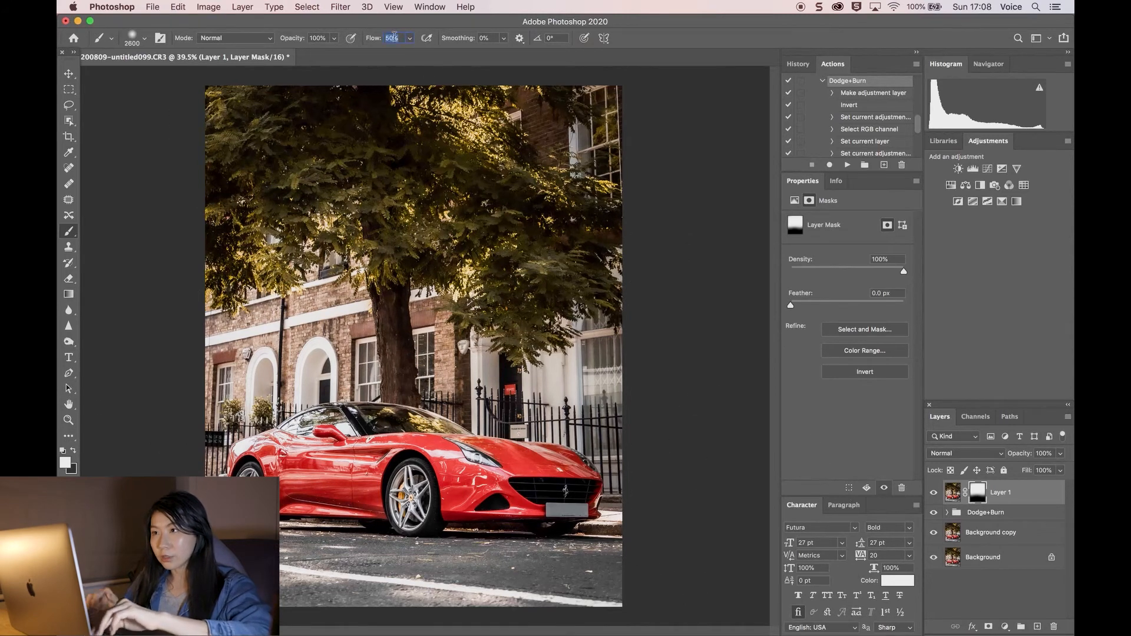
text(2%0)
key(Return)
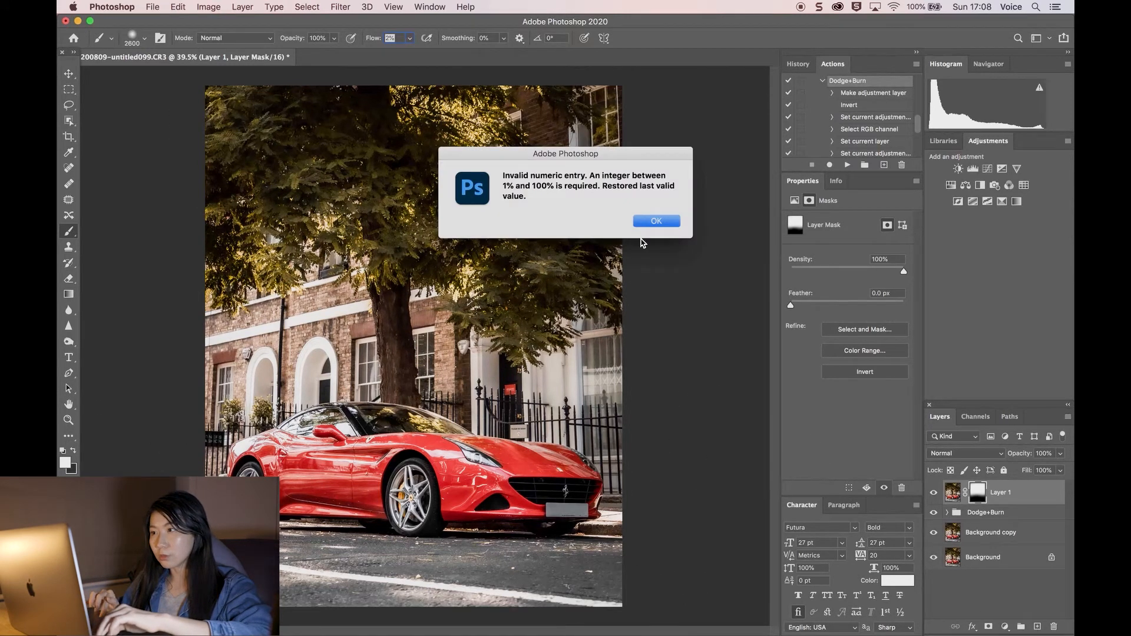
click(656, 221)
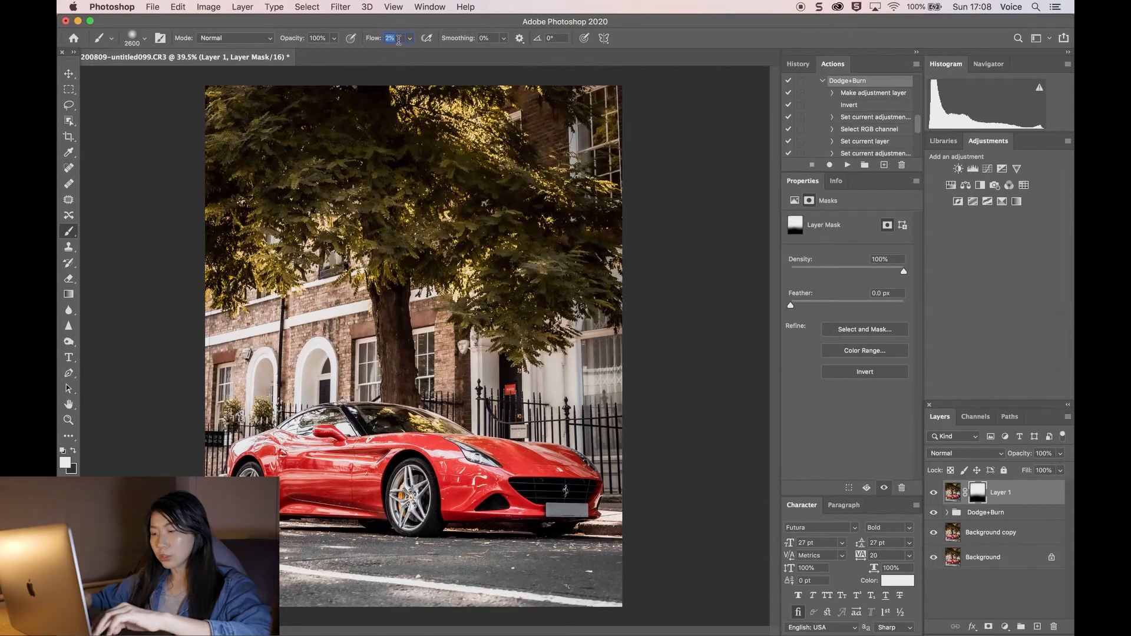
key(Return)
scroll(166, 522, up, 4)
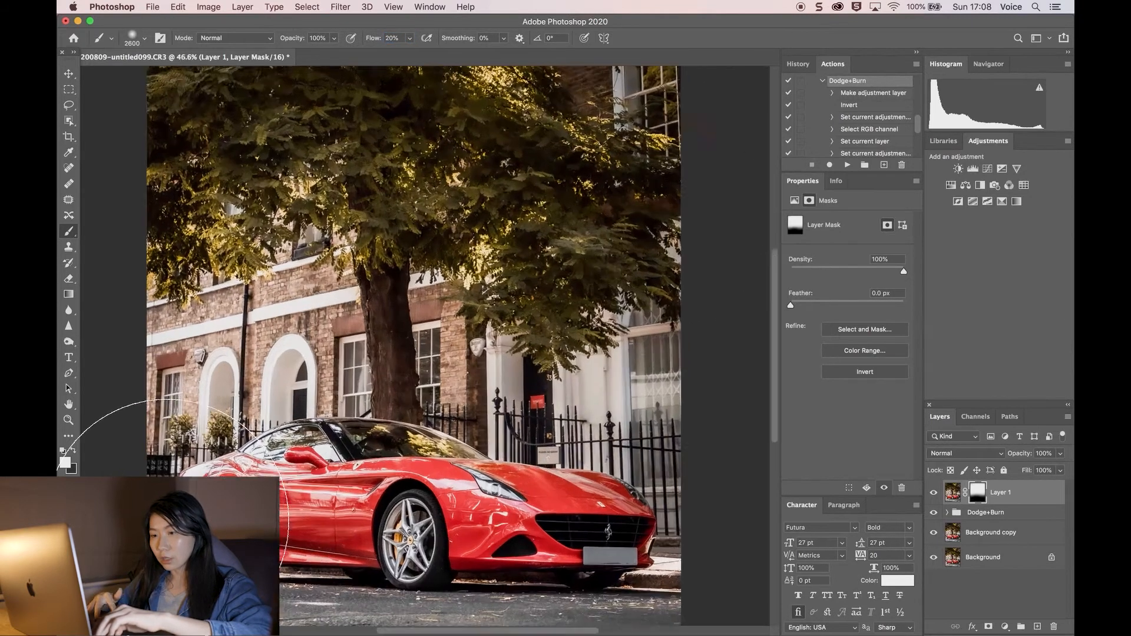
scroll(166, 522, down, 2)
scroll(166, 522, down, 2)
scroll(141, 531, down, 1)
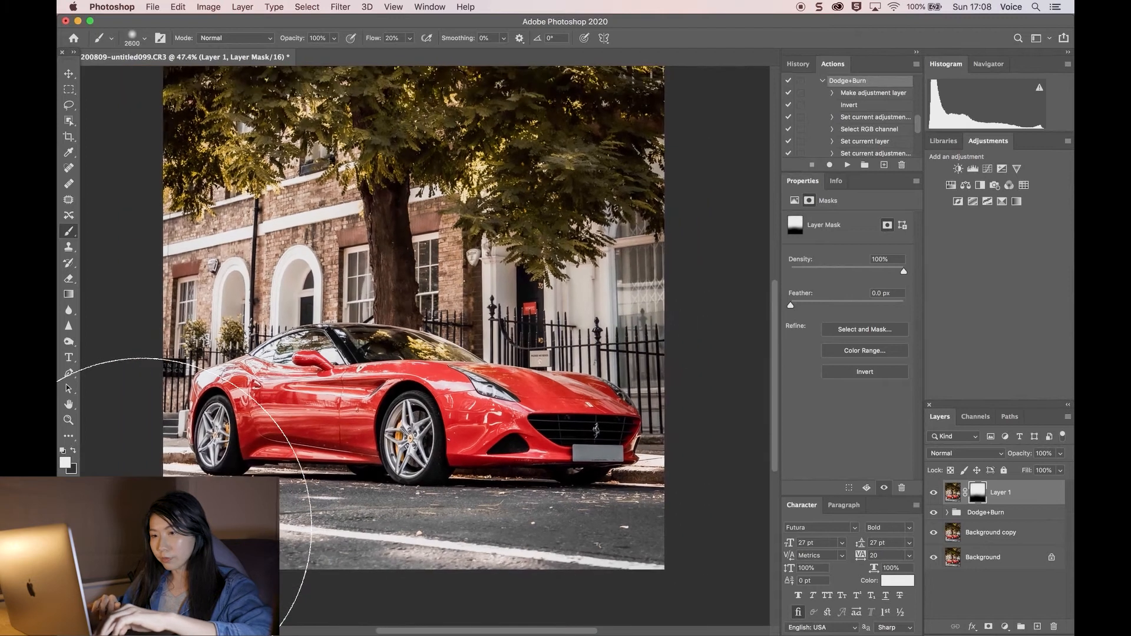
Step: Reduce the brush to 1600 and stamp all visible layers into a new merged layer
key(bracketleft)
key(bracketleft)
key(bracketleft)
key(bracketleft)
key(bracketleft)
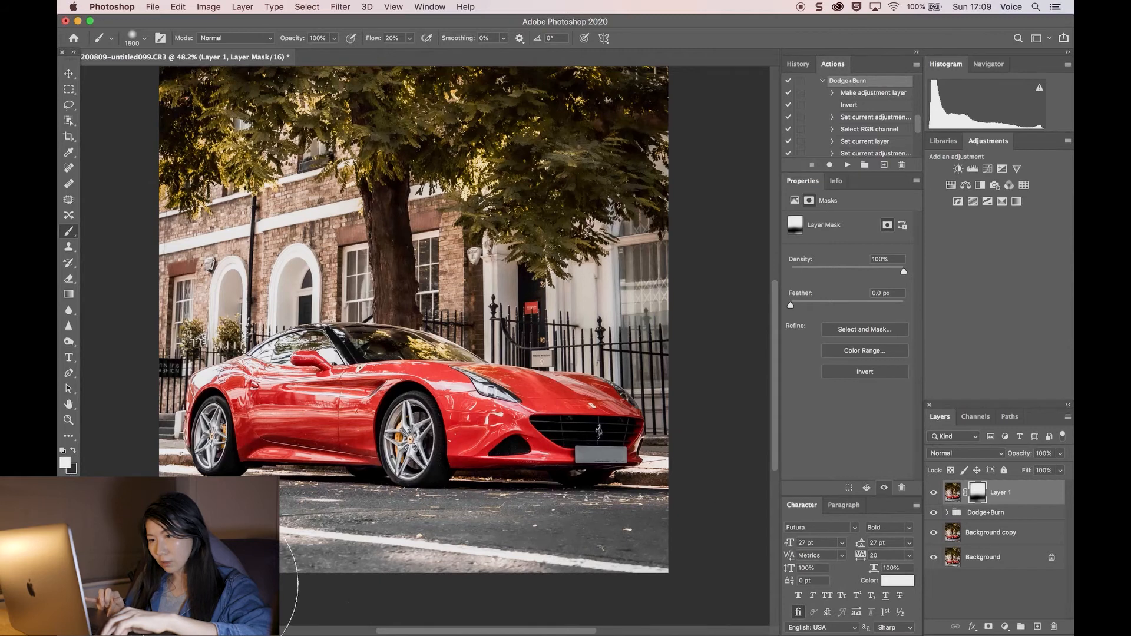
scroll(565, 486, down, 2)
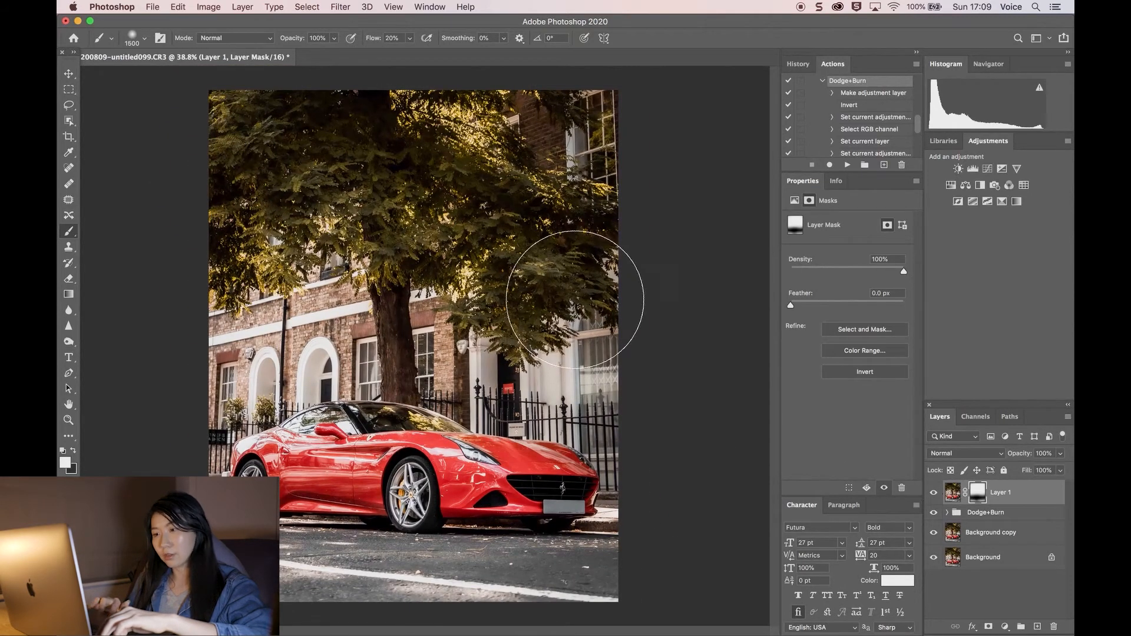
scroll(569, 296, down, 1)
scroll(570, 296, down, 1)
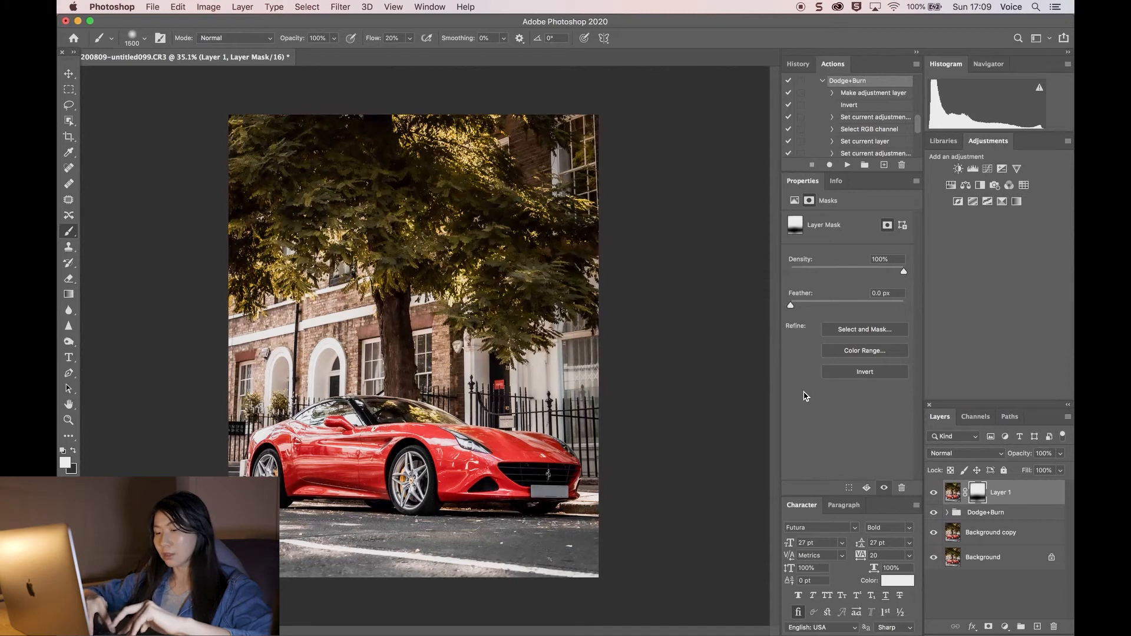
key(super+alt+shift+e)
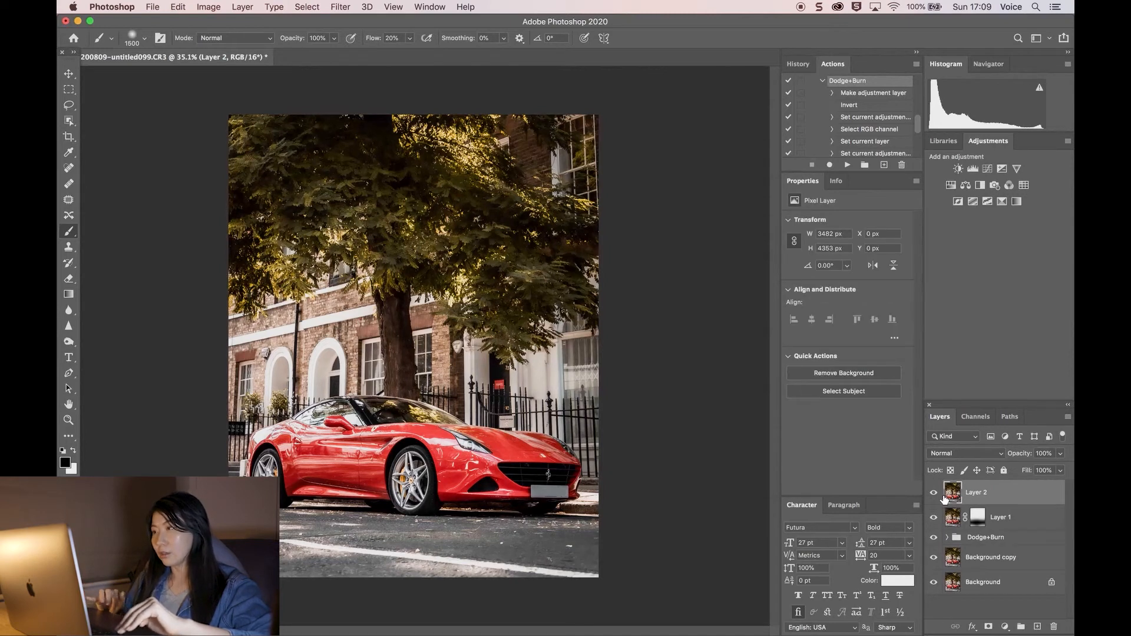
Step: Apply a Camera Raw Filter to the new merged layer with Texture +23 and Clarity +19
click(340, 6)
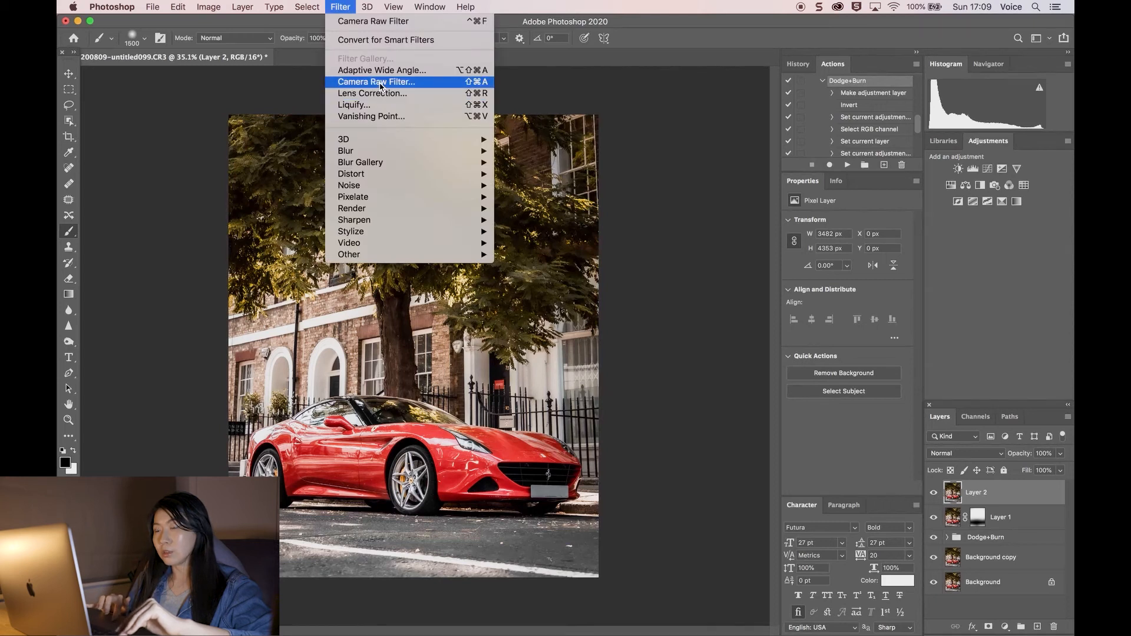
click(381, 83)
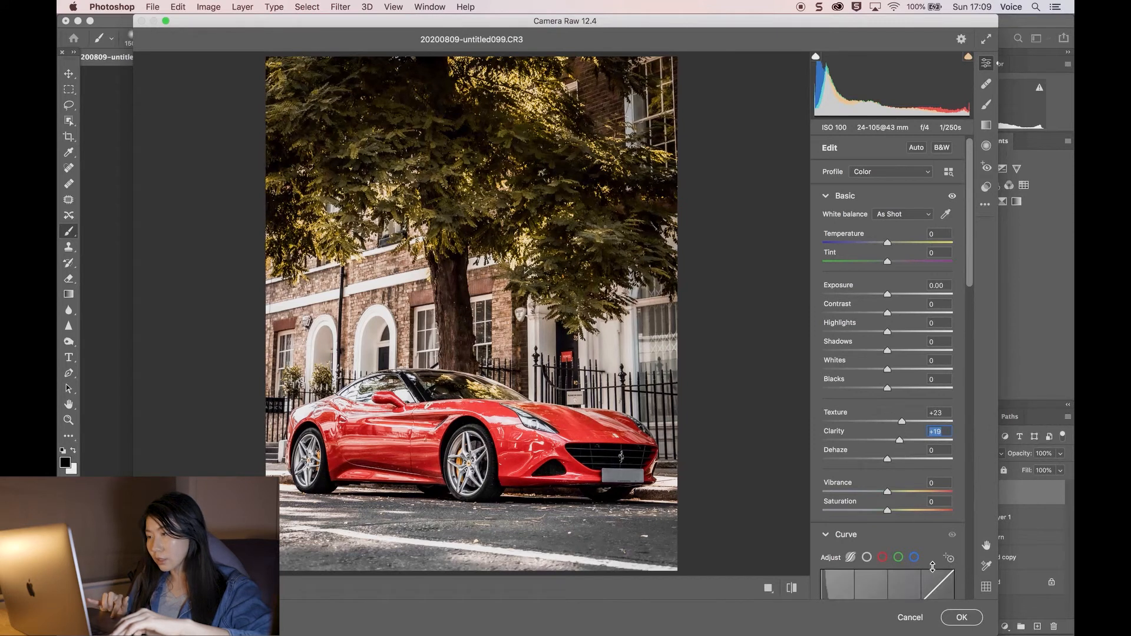
click(954, 617)
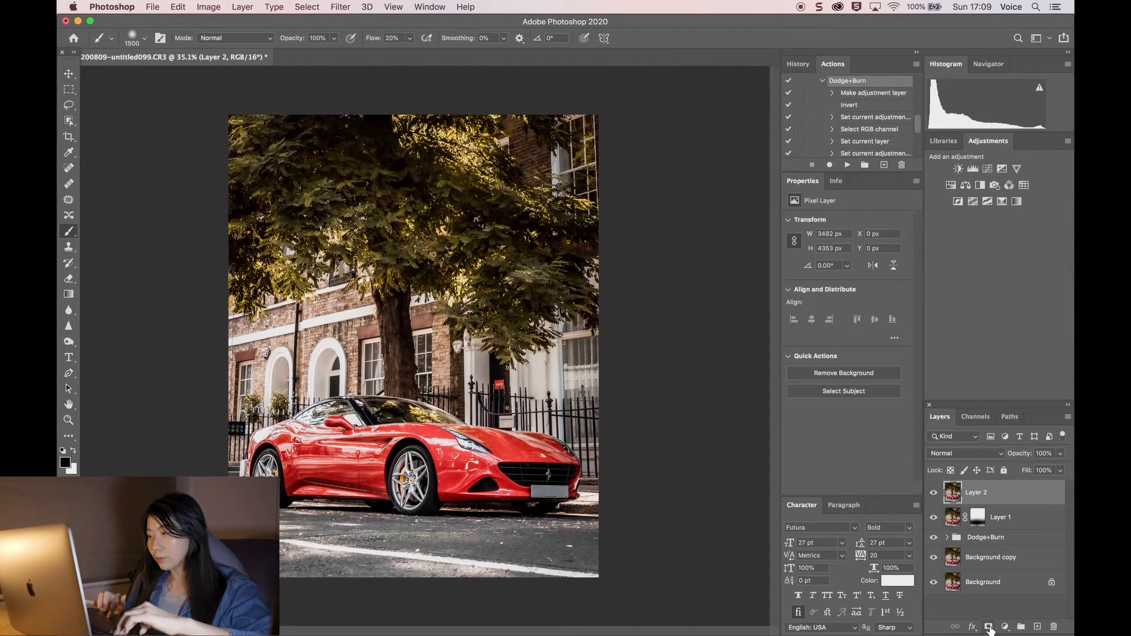
Step: Add a black mask to the merged layer and paint it with a small brush over the car's bodywork
alt+click(989, 627)
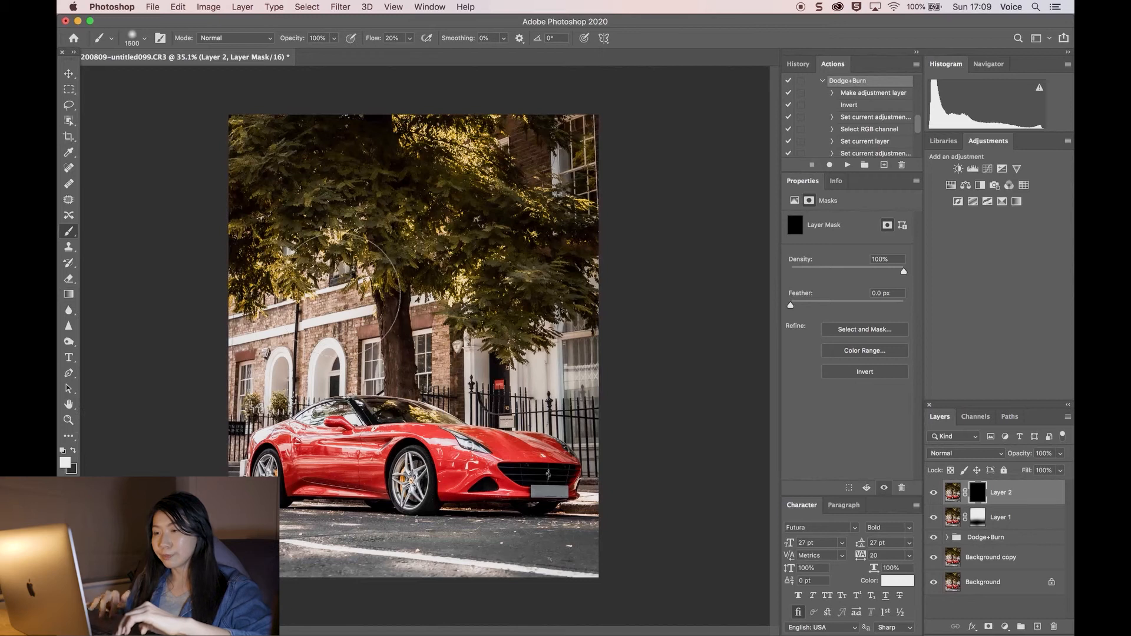
scroll(345, 291, up, 5)
key(bracketleft)
key(bracketleft)
key(bracketleft)
key(bracketleft)
key(bracketleft)
key(bracketleft)
key(bracketleft)
key(bracketleft)
key(bracketleft)
key(bracketleft)
key(bracketleft)
key(bracketleft)
key(bracketleft)
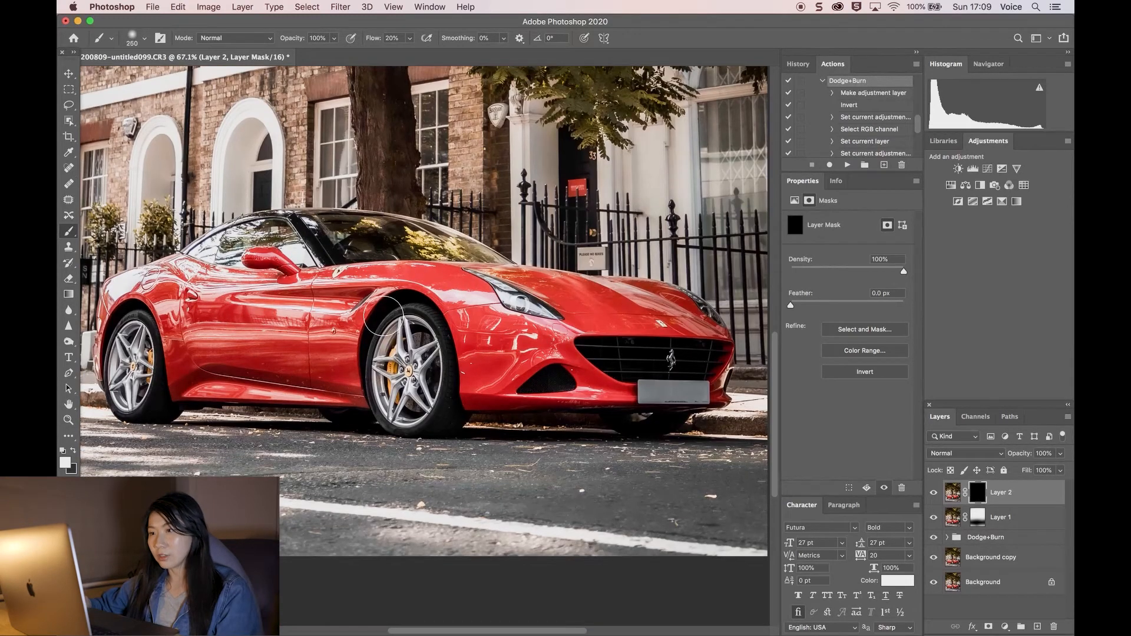
scroll(383, 317, up, 6)
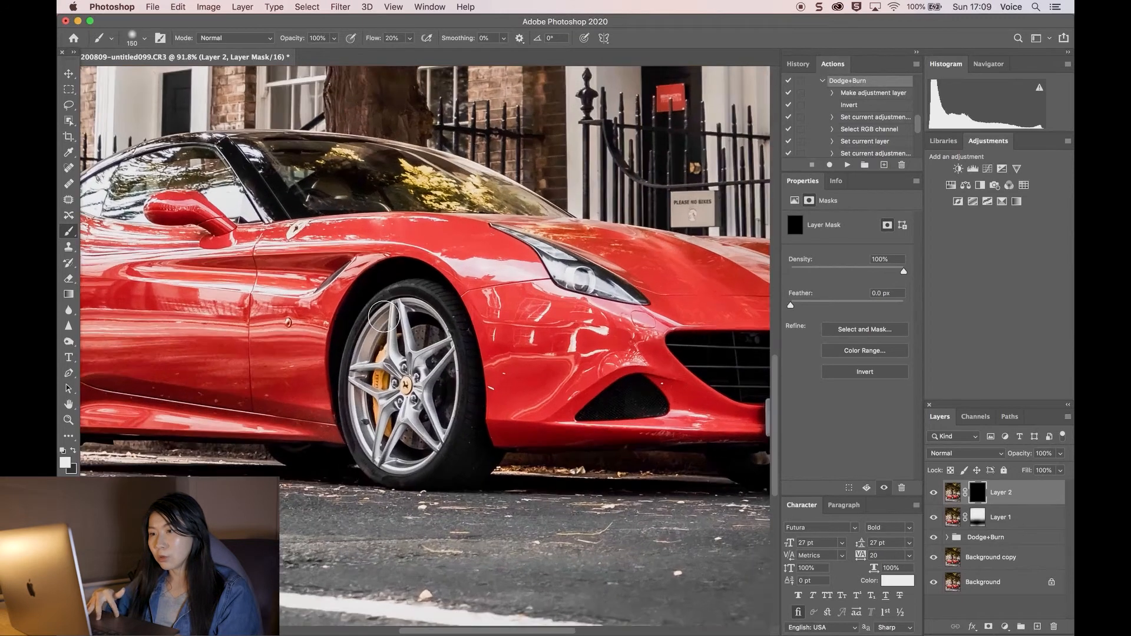
scroll(383, 317, right, 5)
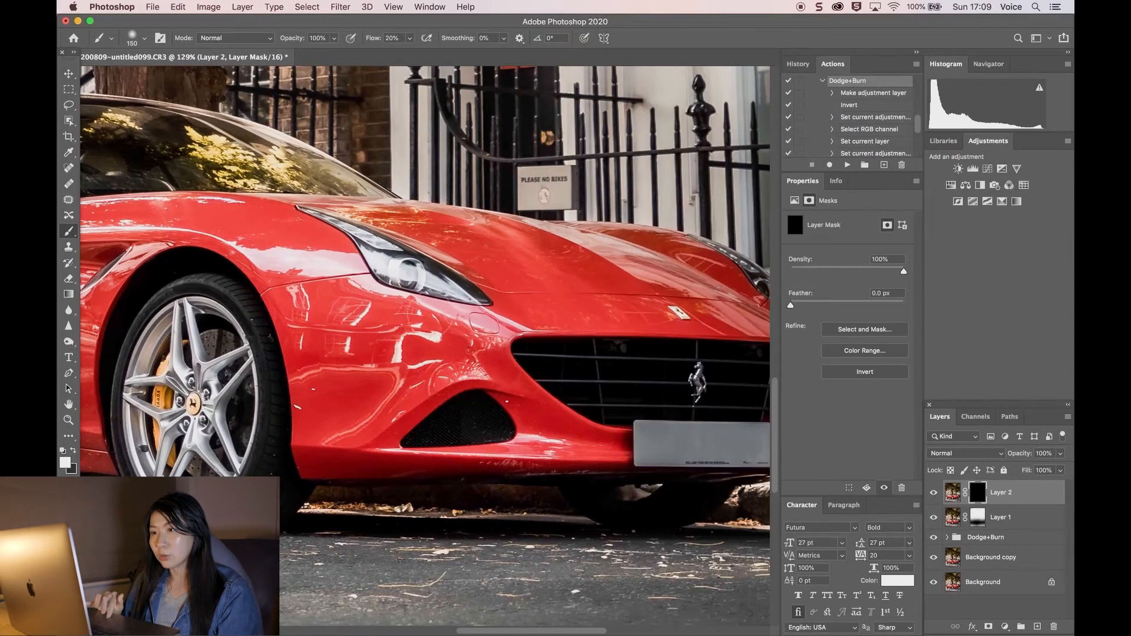
scroll(318, 343, right, 3)
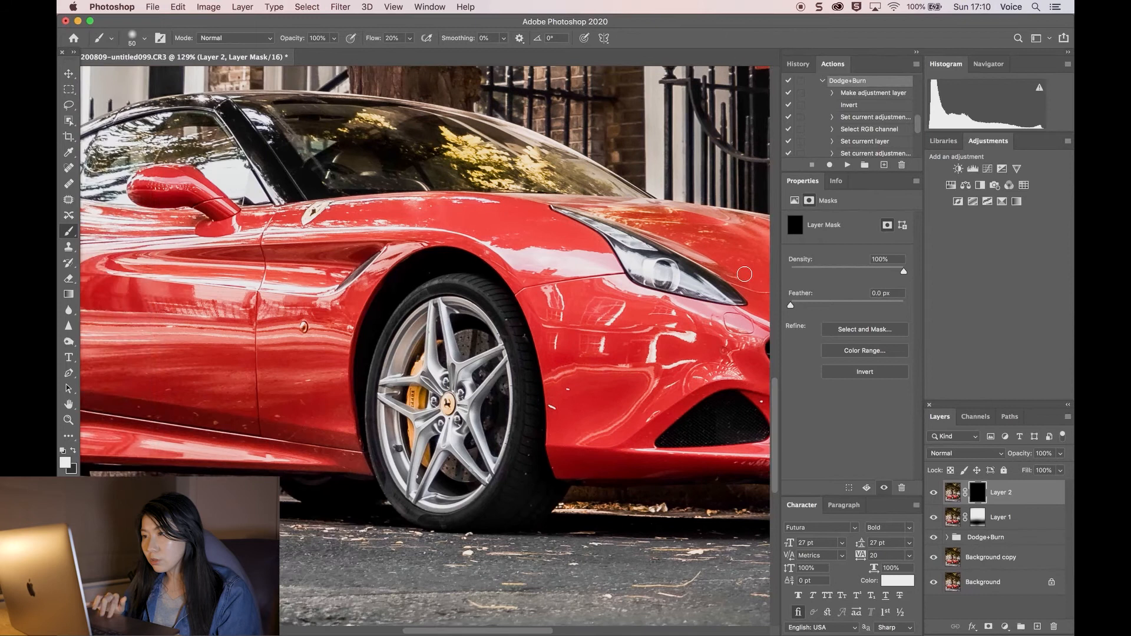
scroll(654, 271, right, 5)
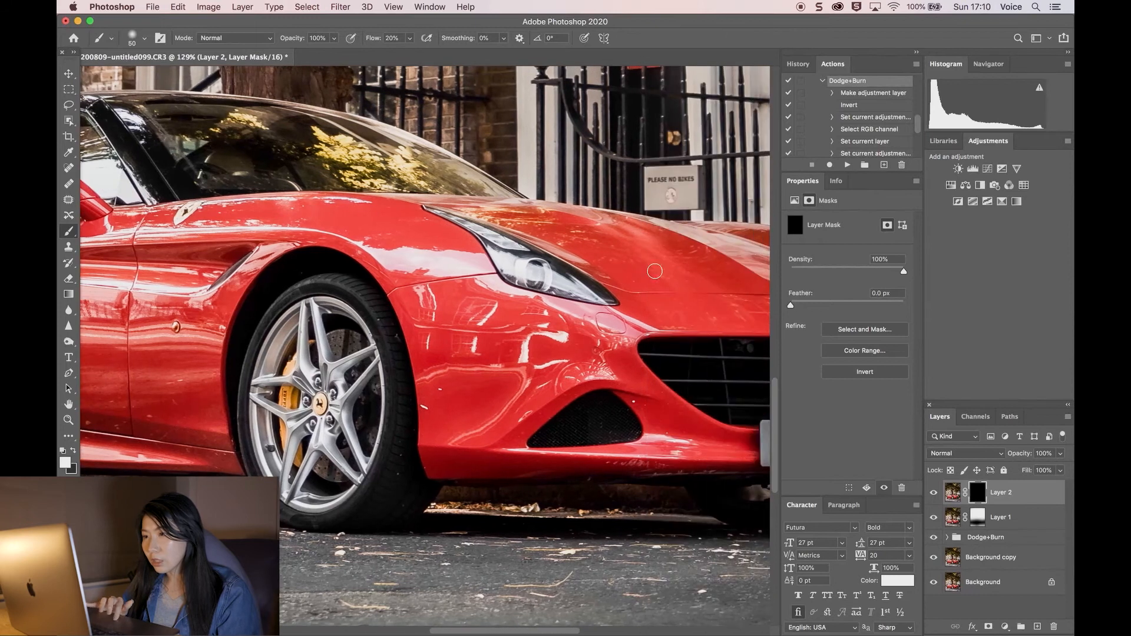
mouse_move(504, 249)
mouse_down()
mouse_move(596, 292)
mouse_move(451, 221)
mouse_up()
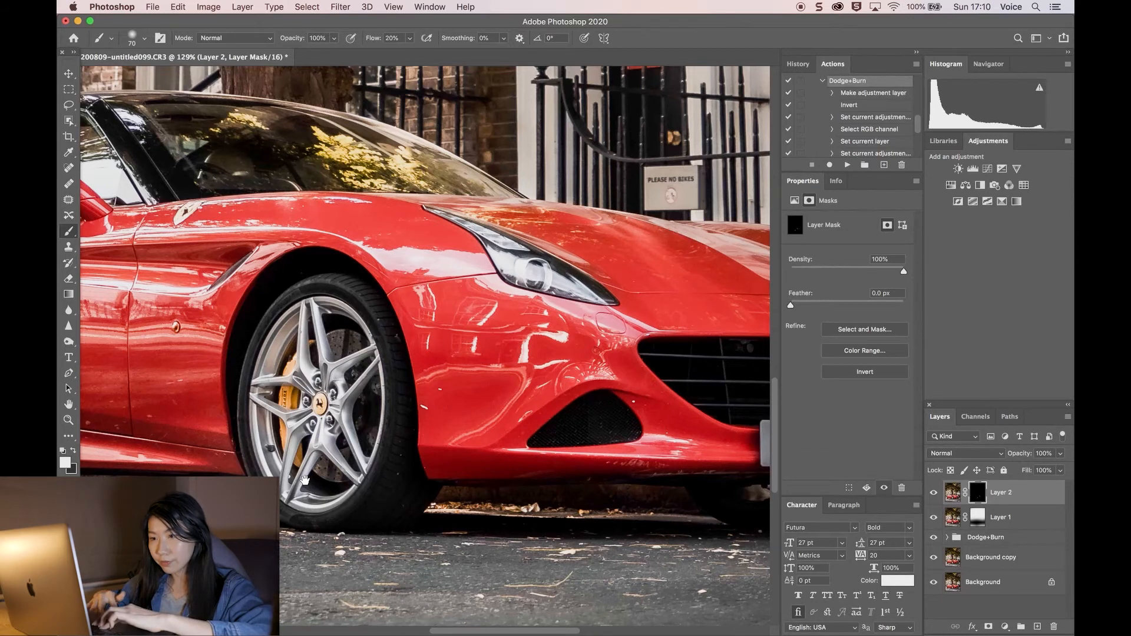
Step: Zoom and pan around the car's body, wheel and grille to inspect the sharpened areas
scroll(304, 480, up, 5)
scroll(421, 456, down, 4)
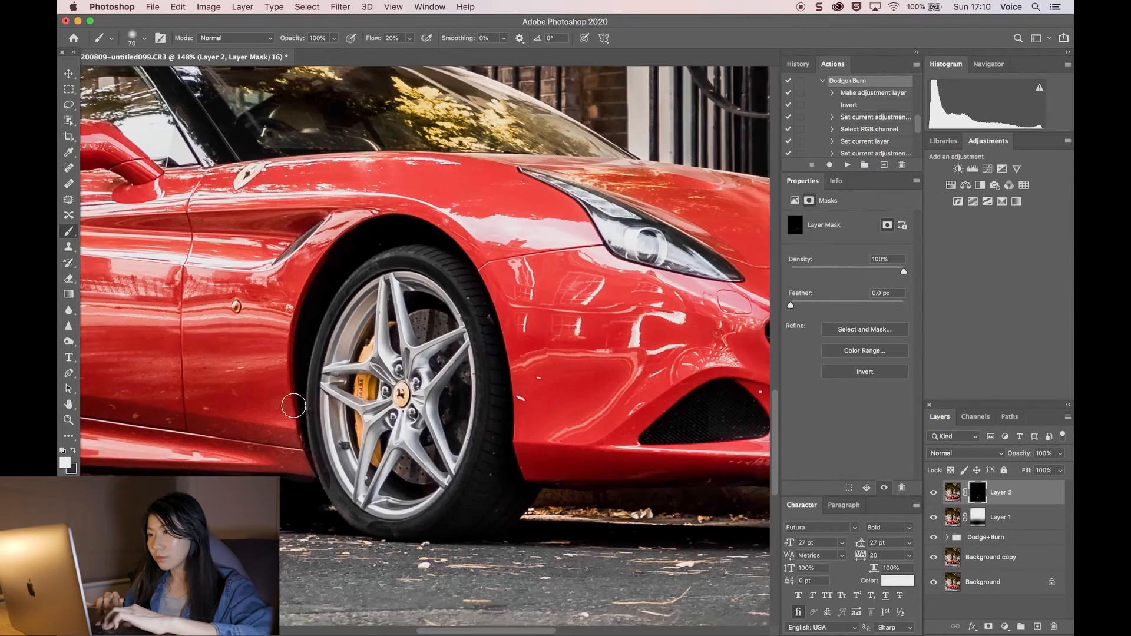
scroll(294, 406, right, 5)
scroll(377, 253, right, 3)
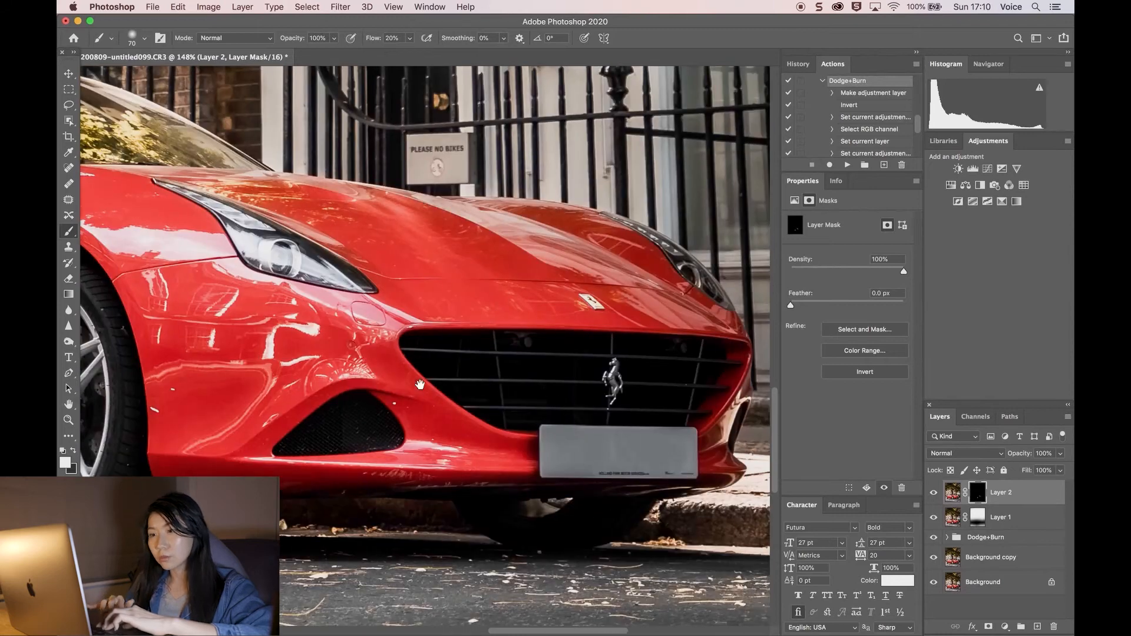
scroll(419, 384, left, 8)
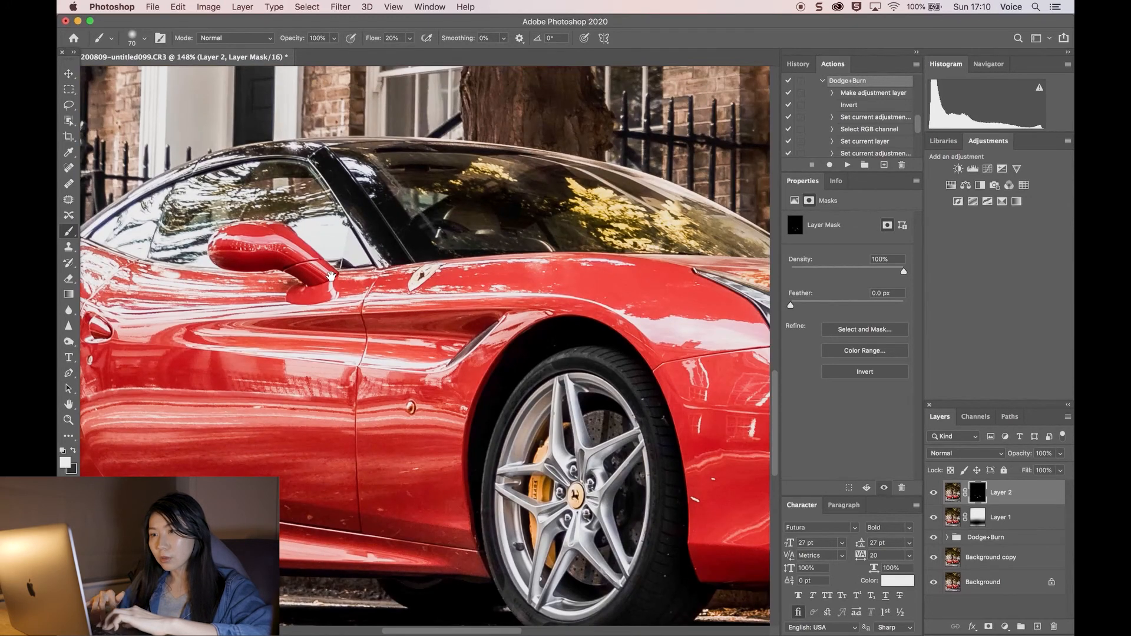
scroll(332, 276, up, 3)
scroll(373, 393, right, 4)
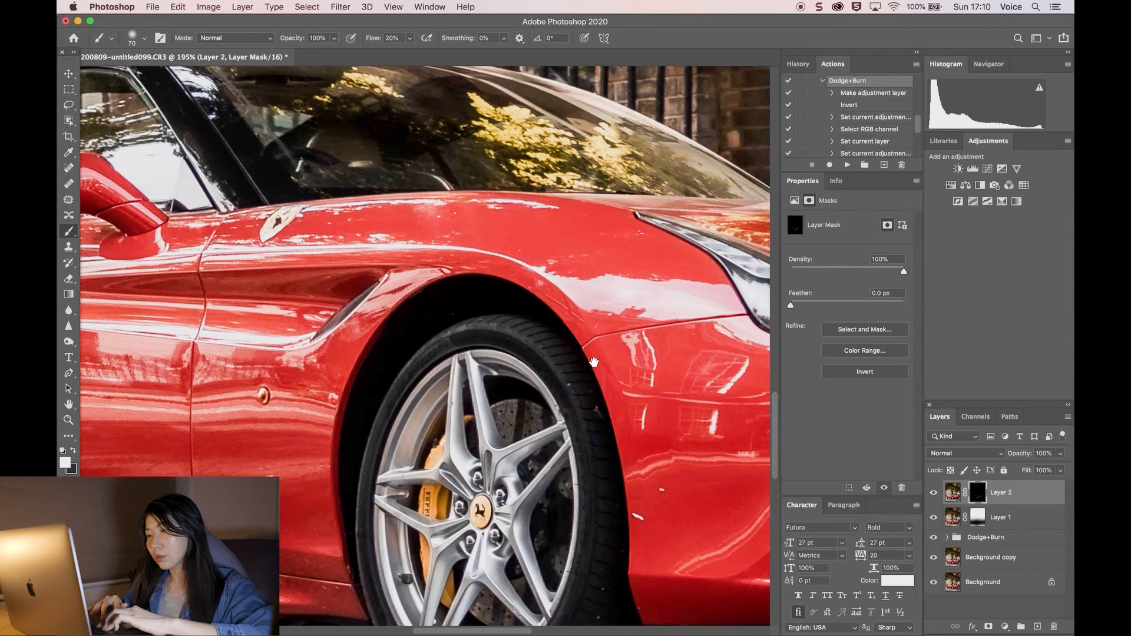
scroll(594, 363, down, 3)
key(bracketright)
key(bracketright)
key(bracketright)
scroll(630, 365, right, 7)
scroll(569, 363, down, 4)
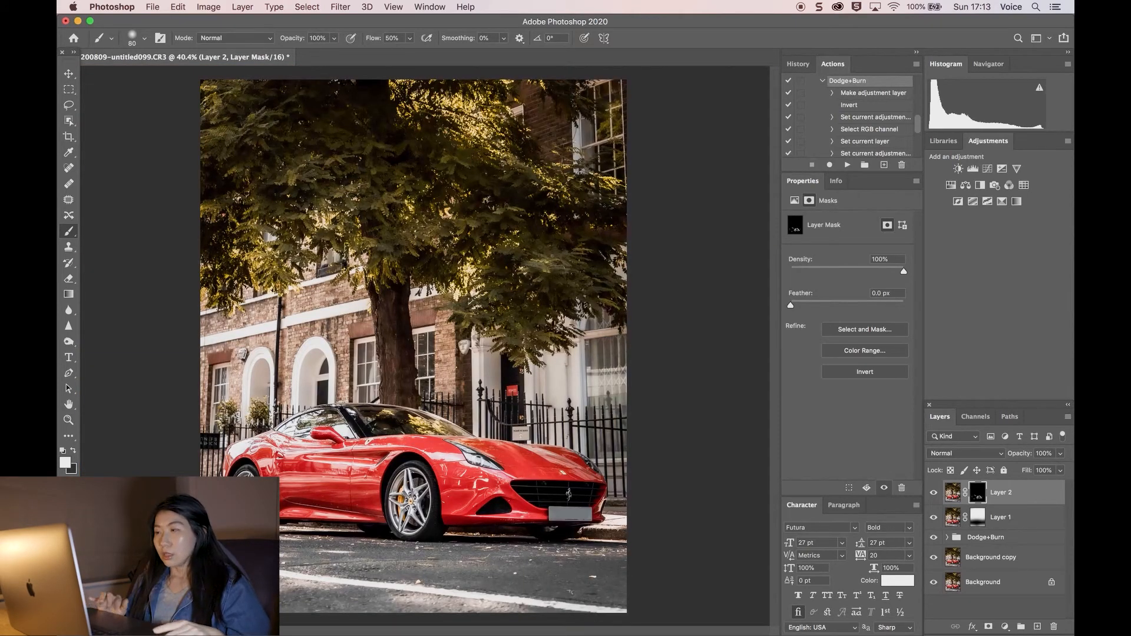
Step: Add a Curves adjustment darkening the midtones to input 142, output 102, and invert its mask to black
click(989, 169)
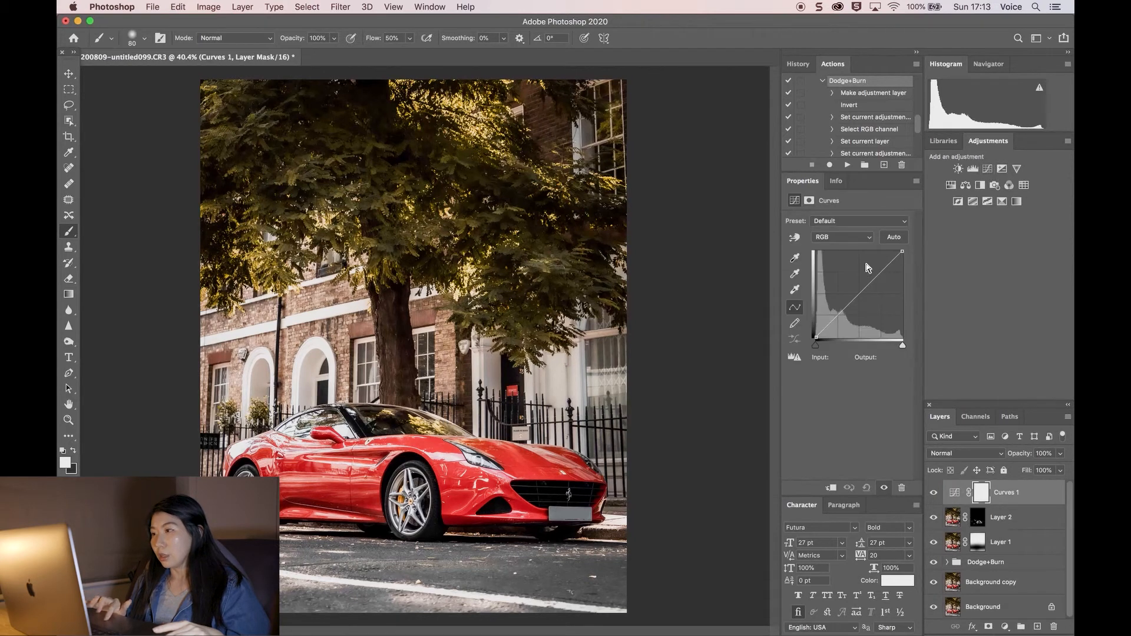
drag(856, 296, 864, 302)
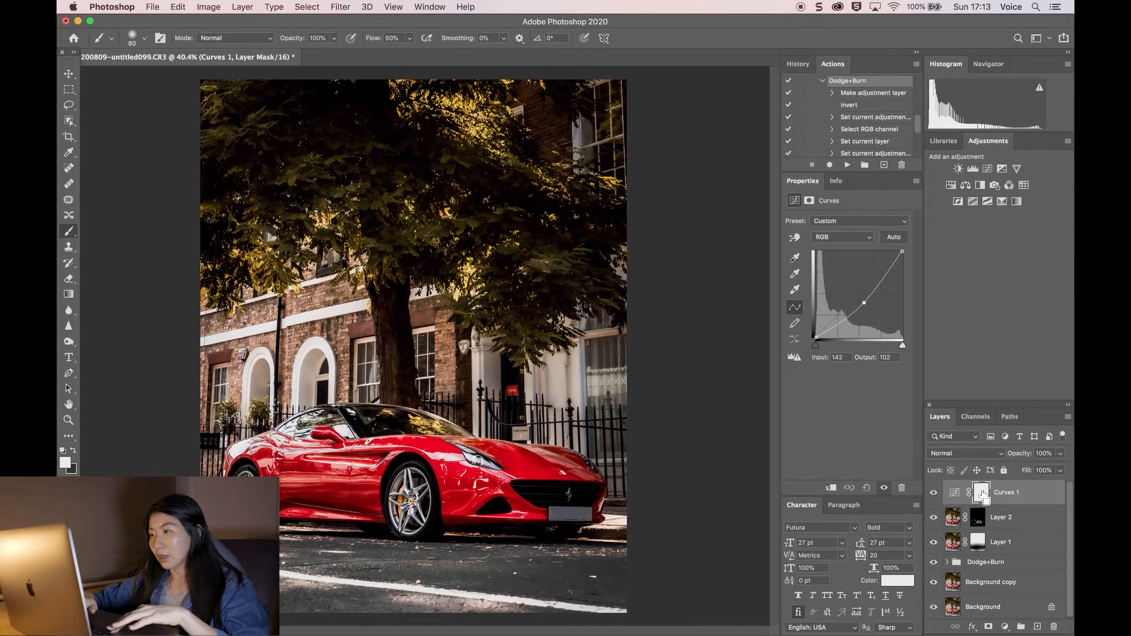
key(super+i)
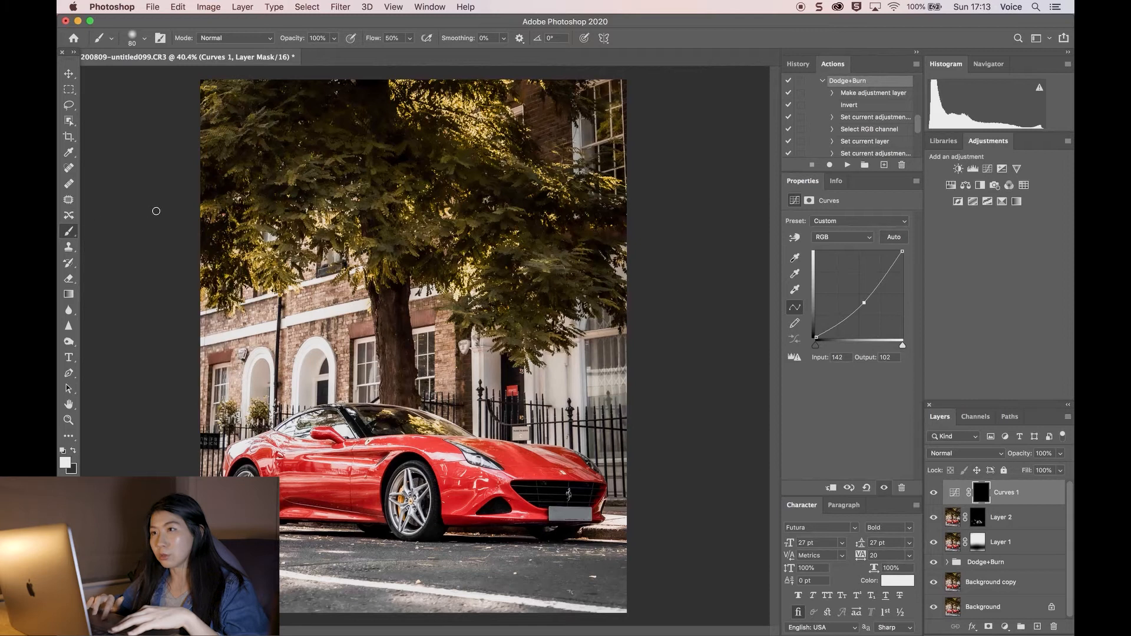
Step: Set the brush flow to 20% and enlarge the brush to 2400
key(bracketright)
key(Return)
click(399, 38)
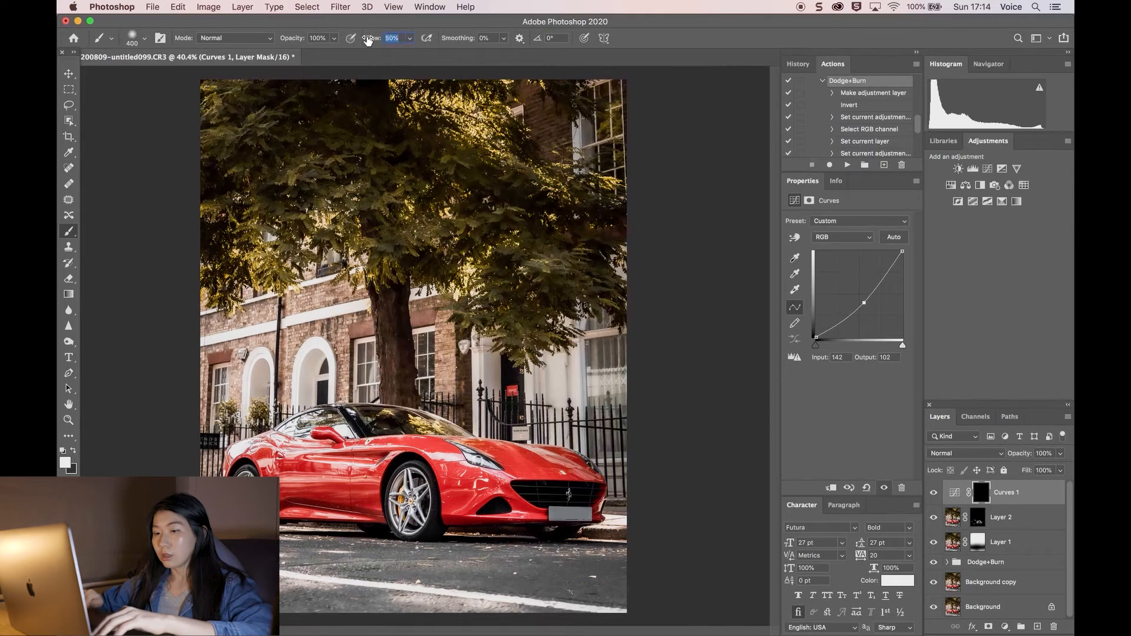
key(bracketright)
key(bracketright)
key(bracketright)
key(bracketright)
key(bracketright)
key(bracketright)
key(bracketright)
key(bracketright)
key(bracketright)
key(bracketright)
key(bracketright)
key(bracketright)
key(bracketright)
key(bracketright)
key(bracketright)
key(bracketright)
key(bracketright)
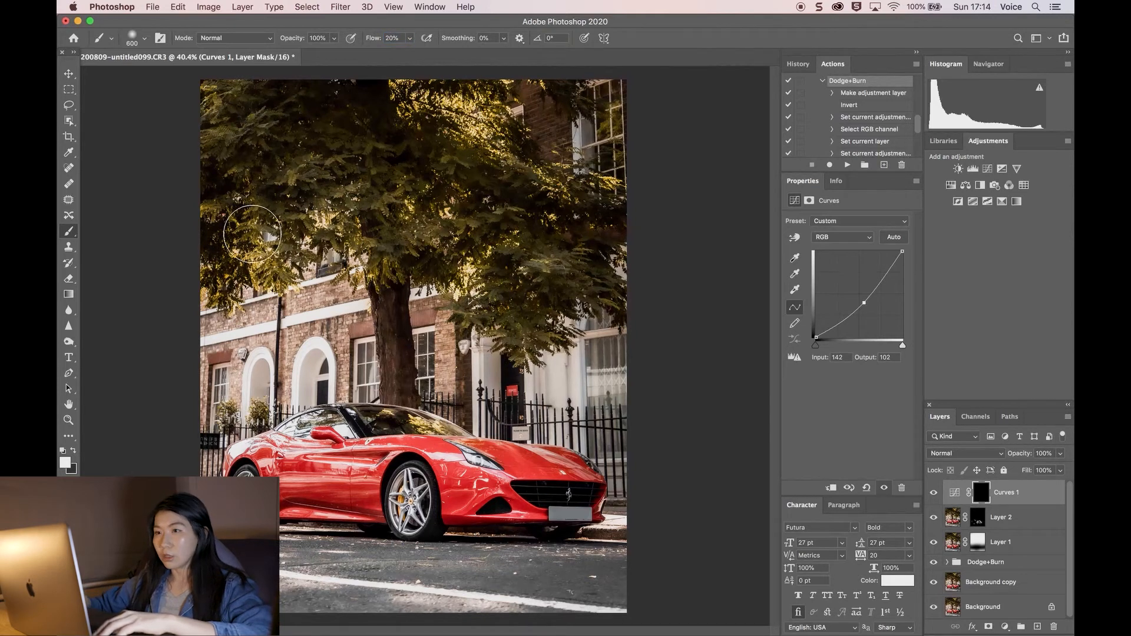
key(bracketright)
key(bracketright)
key(bracketright)
key(bracketright)
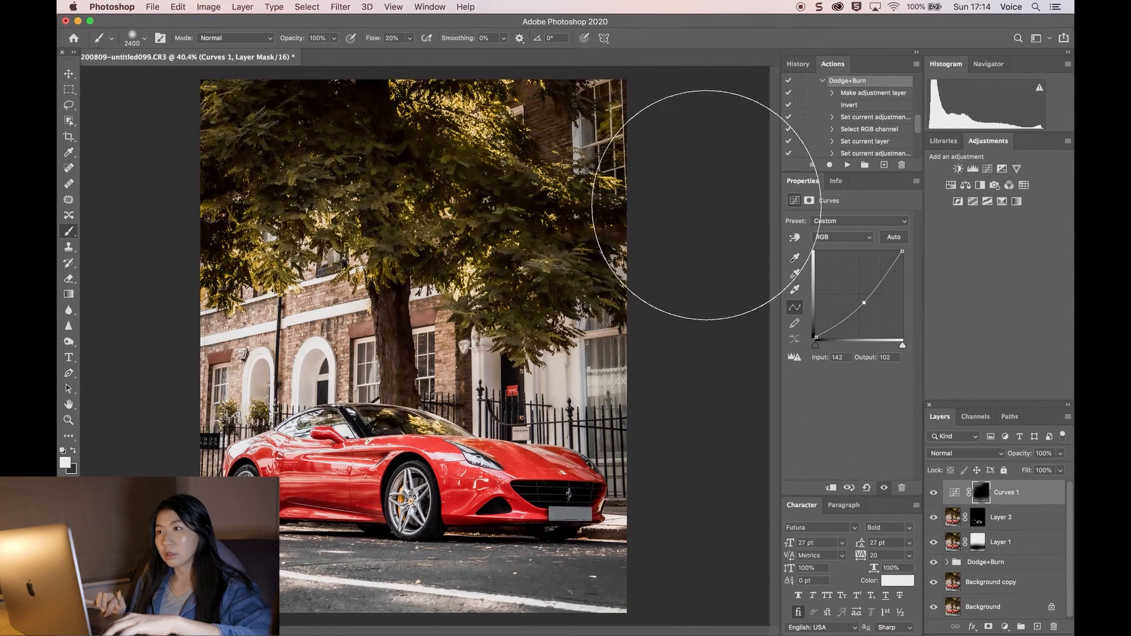
Step: Undock the document into a floating window and toggle the Curves 1 layer's visibility to compare
drag(512, 57, 639, 165)
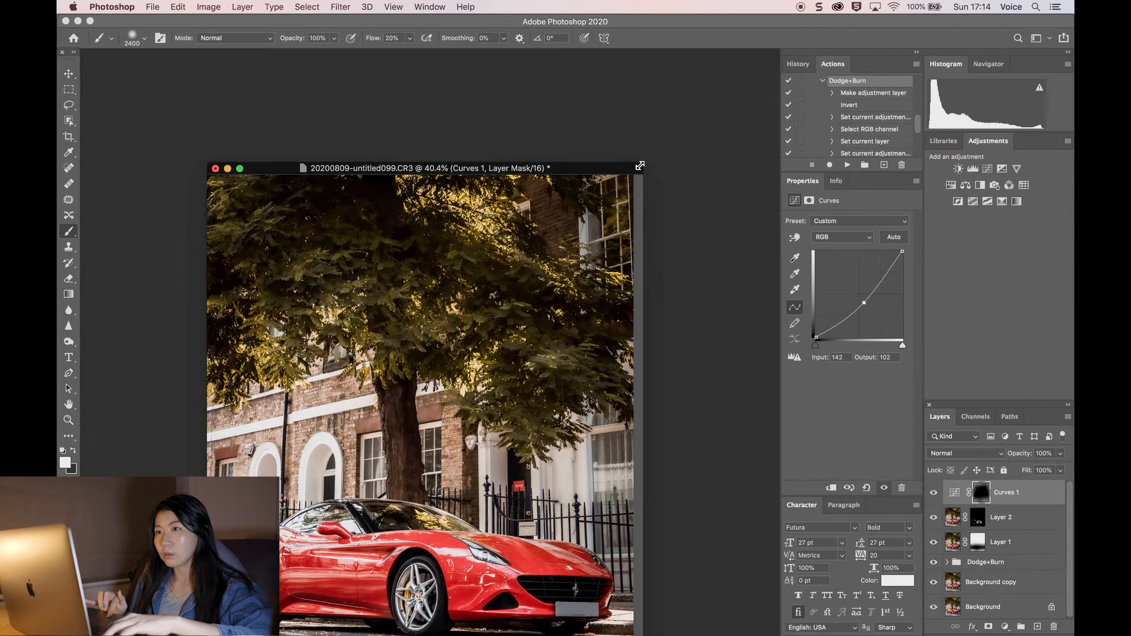
click(241, 170)
click(933, 494)
click(933, 497)
click(929, 496)
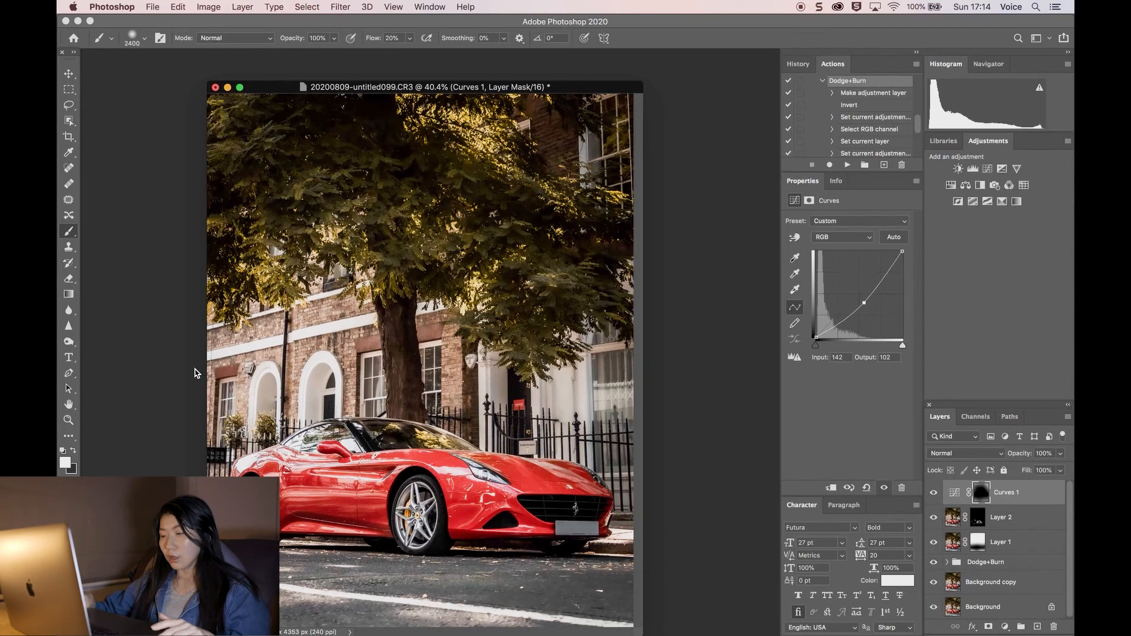
Step: Add a second Curves adjustment brightening the midtones to input 107, output 138, and invert its mask to black
key(bracketleft)
key(bracketleft)
key(bracketleft)
key(bracketleft)
key(bracketleft)
key(bracketleft)
key(bracketleft)
key(bracketleft)
key(bracketleft)
key(bracketleft)
key(bracketleft)
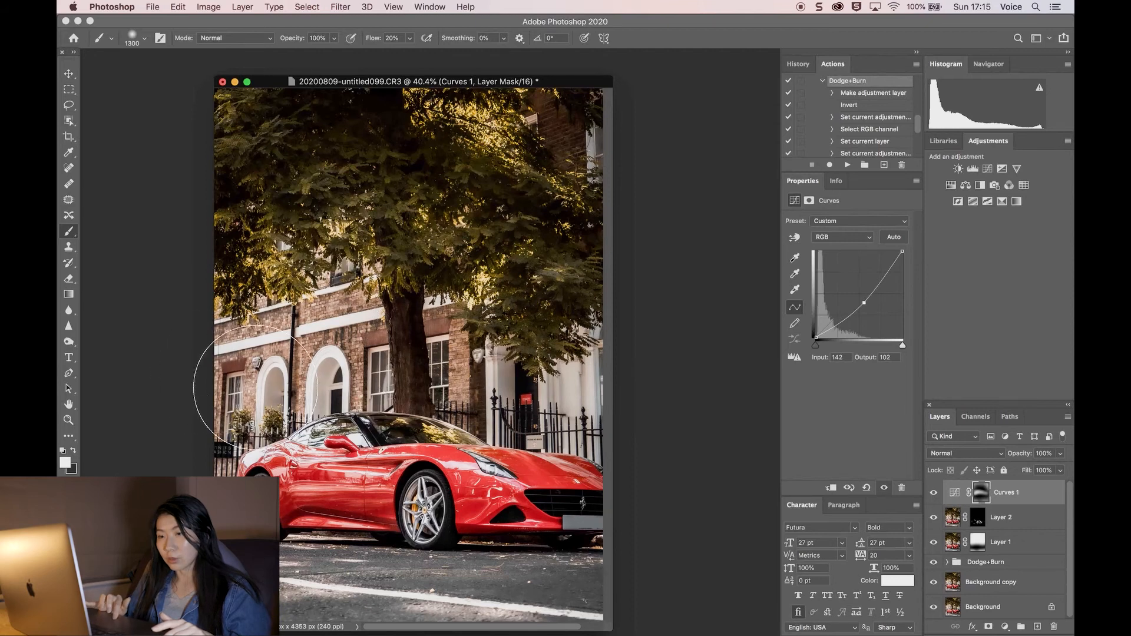
key(super+0)
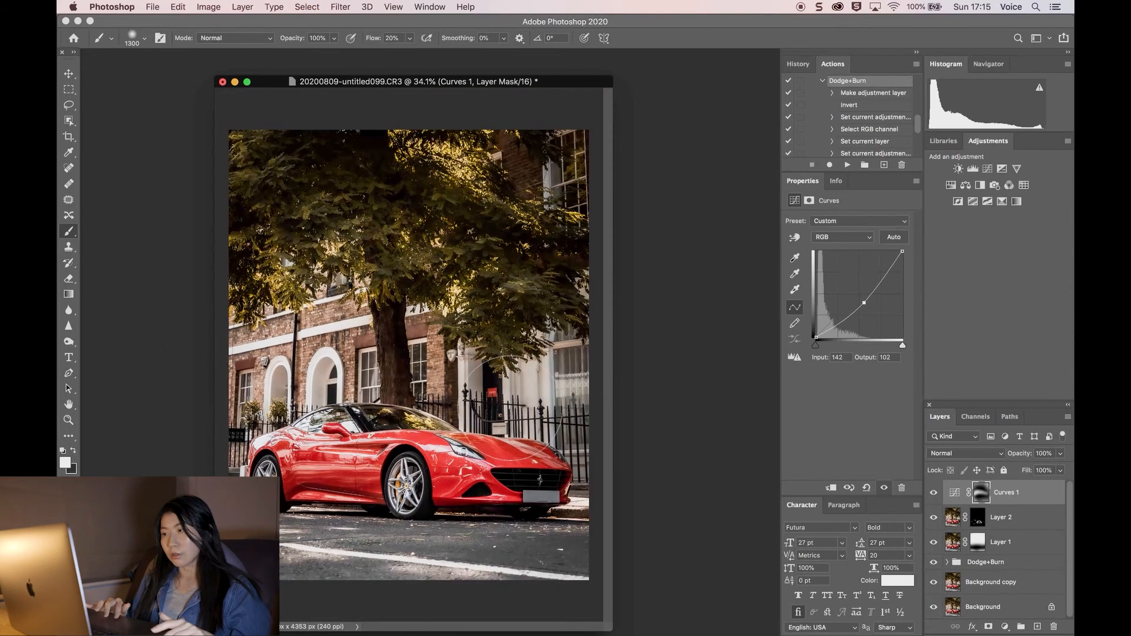
click(988, 170)
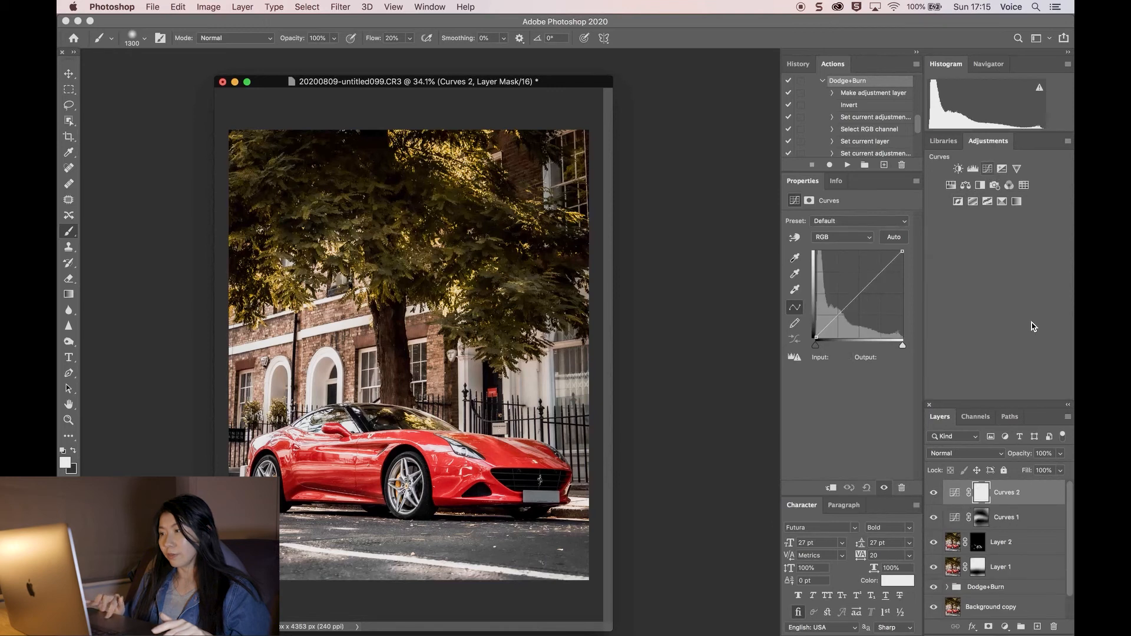
click(856, 296)
drag(856, 296, 853, 289)
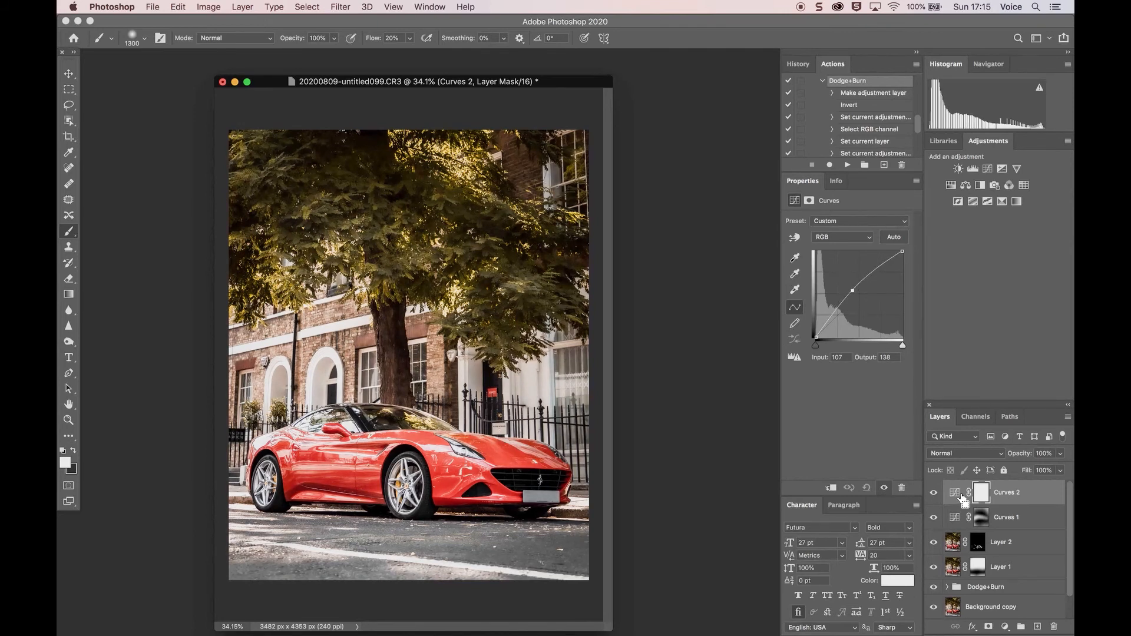
key(super+i)
Step: Paint the Curves 2 mask across the car with a 1600 brush and toggle the layer to compare
key(bracketright)
key(bracketright)
key(bracketright)
key(bracketright)
key(bracketright)
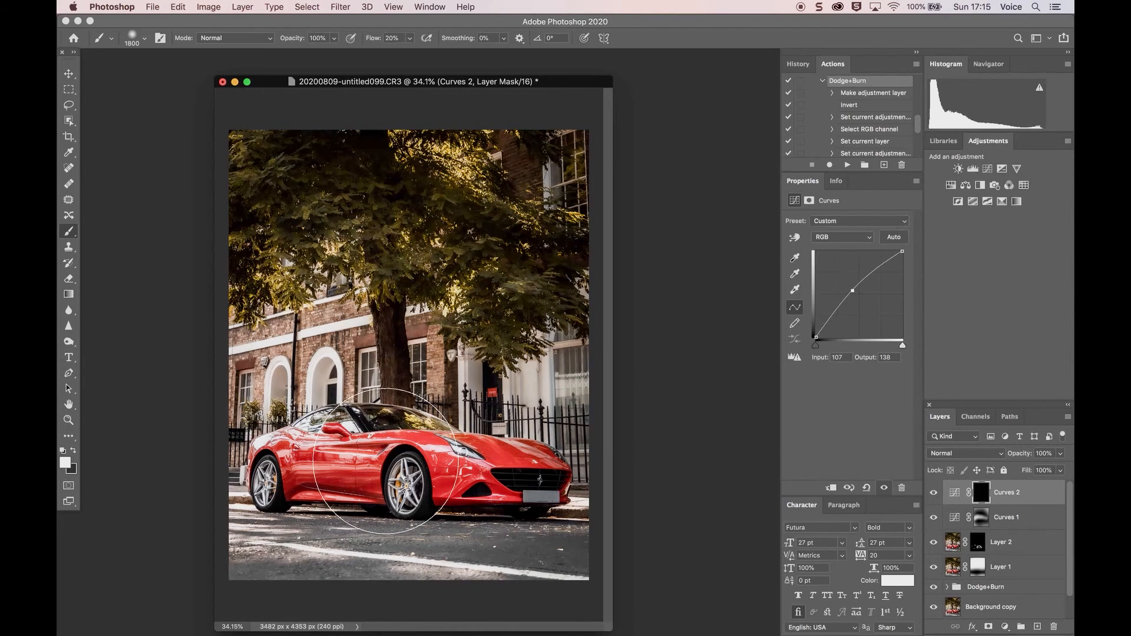
key(bracketleft)
key(bracketleft)
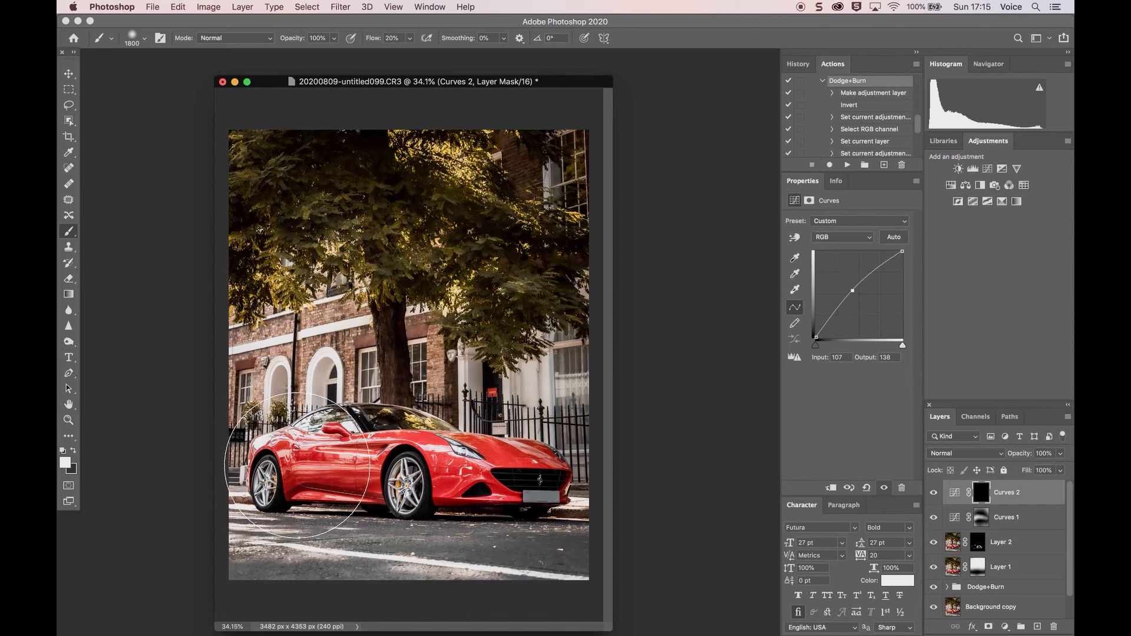
mouse_move(292, 467)
mouse_down()
mouse_move(277, 453)
mouse_move(547, 476)
mouse_up()
click(934, 495)
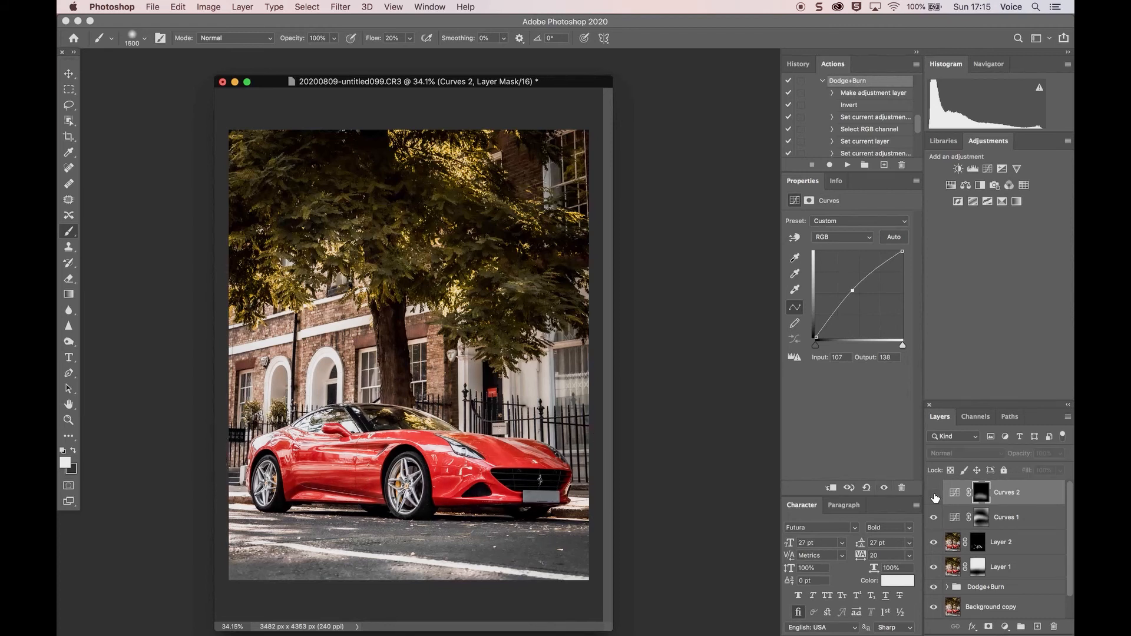
click(933, 495)
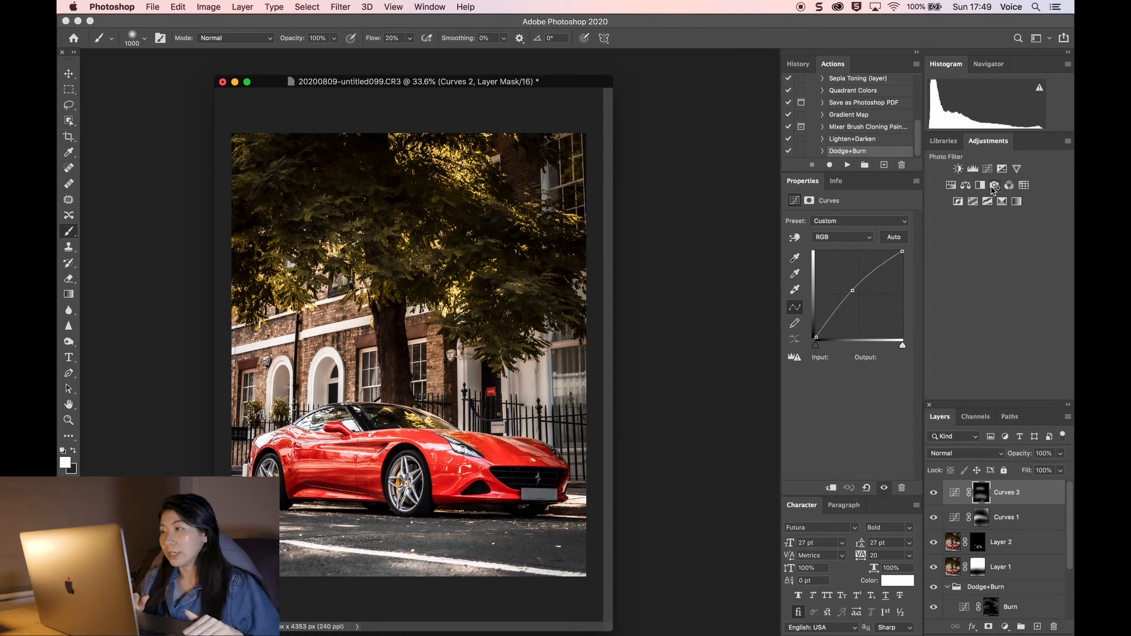
Step: Add a monochrome Channel Mixer adjustment layer and set its blend mode to Overlay
click(1010, 189)
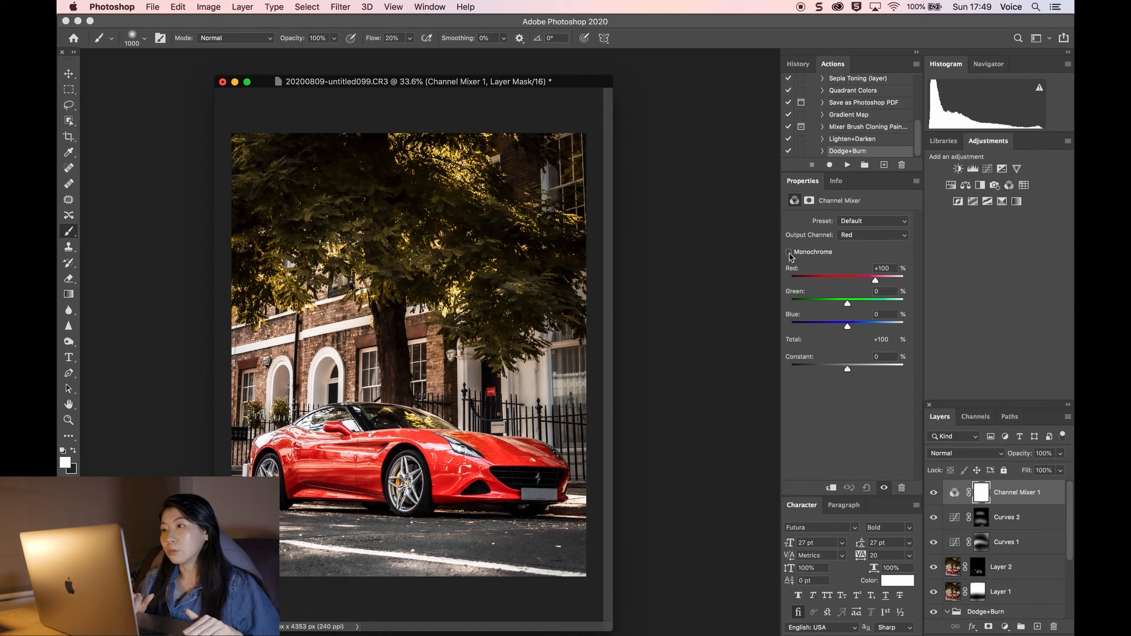
click(789, 252)
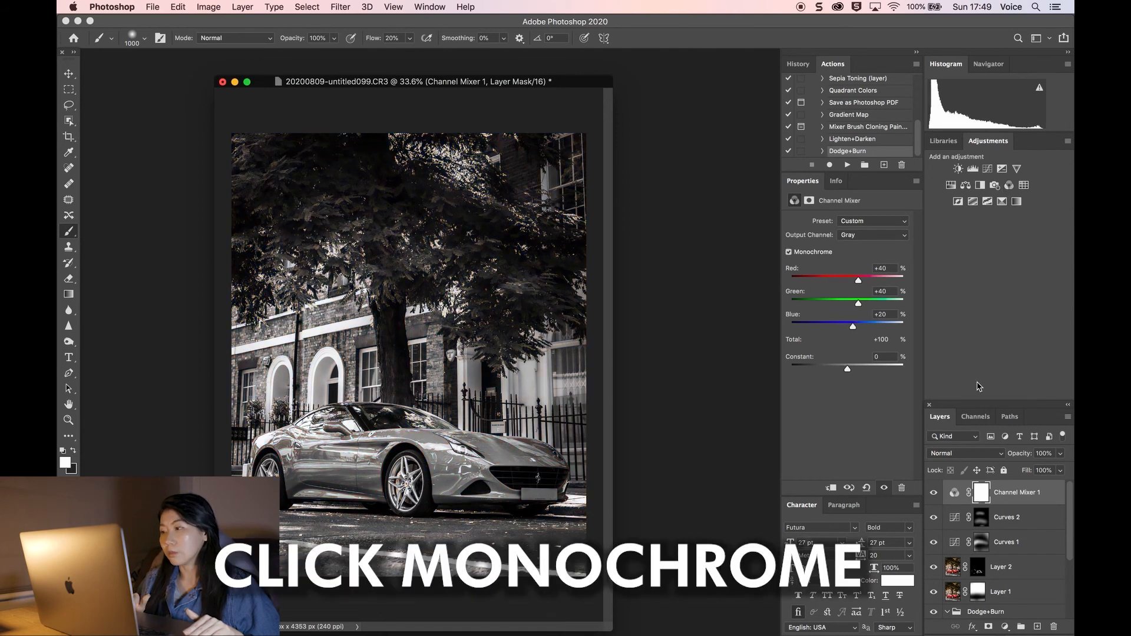
click(966, 453)
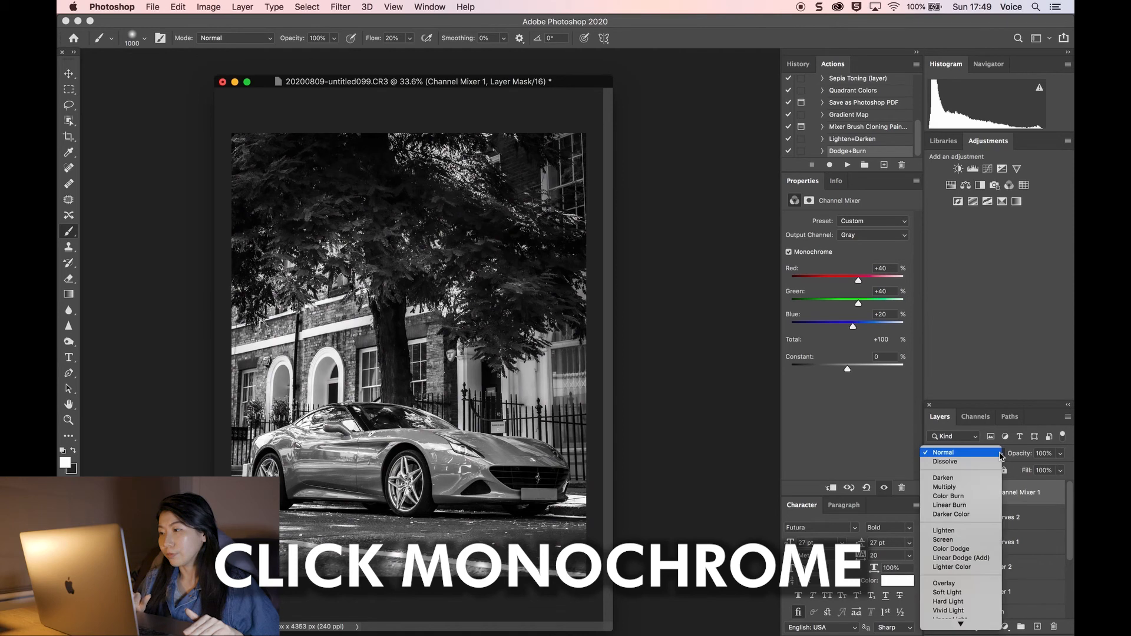
click(954, 586)
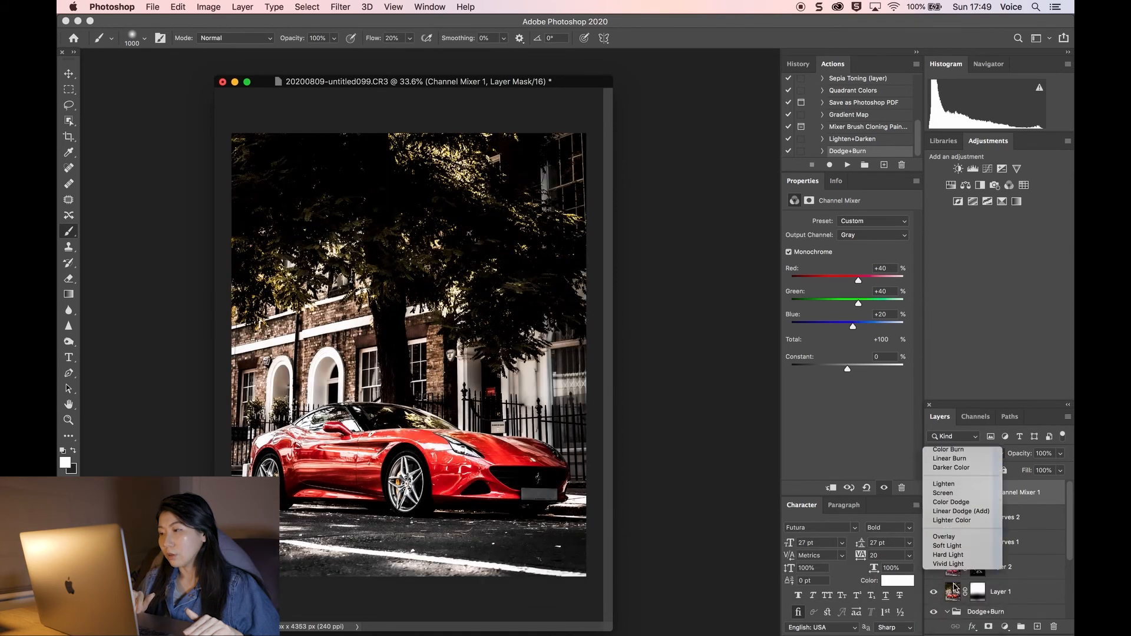
Step: Lower the Channel Mixer 1 layer's opacity to 26%
click(1059, 457)
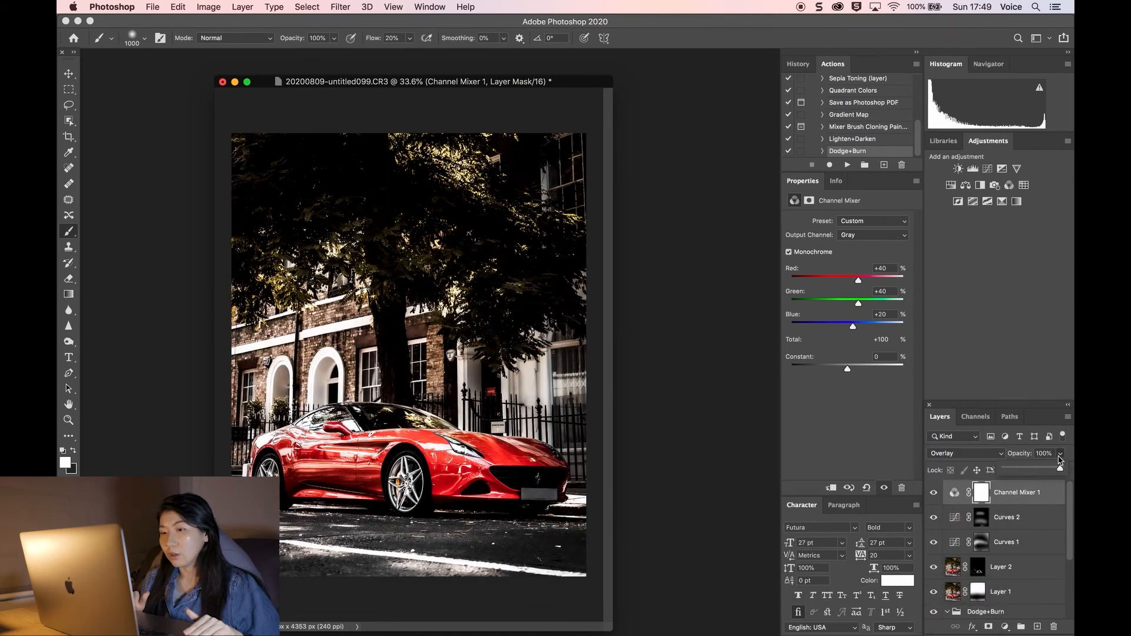
drag(1060, 471, 1019, 473)
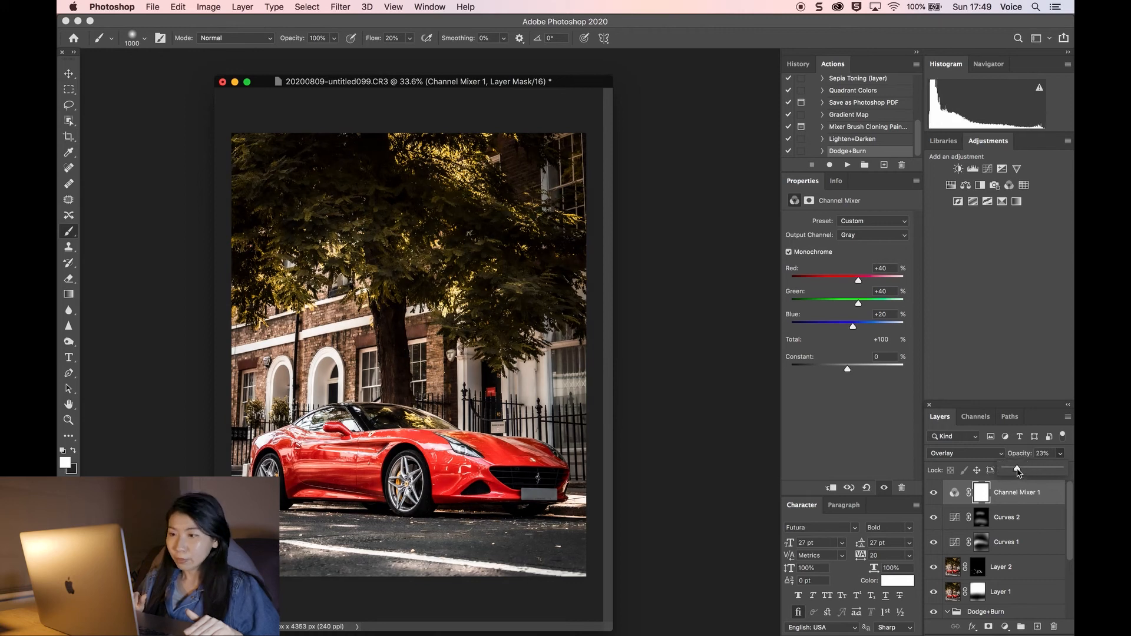
drag(1017, 472, 992, 473)
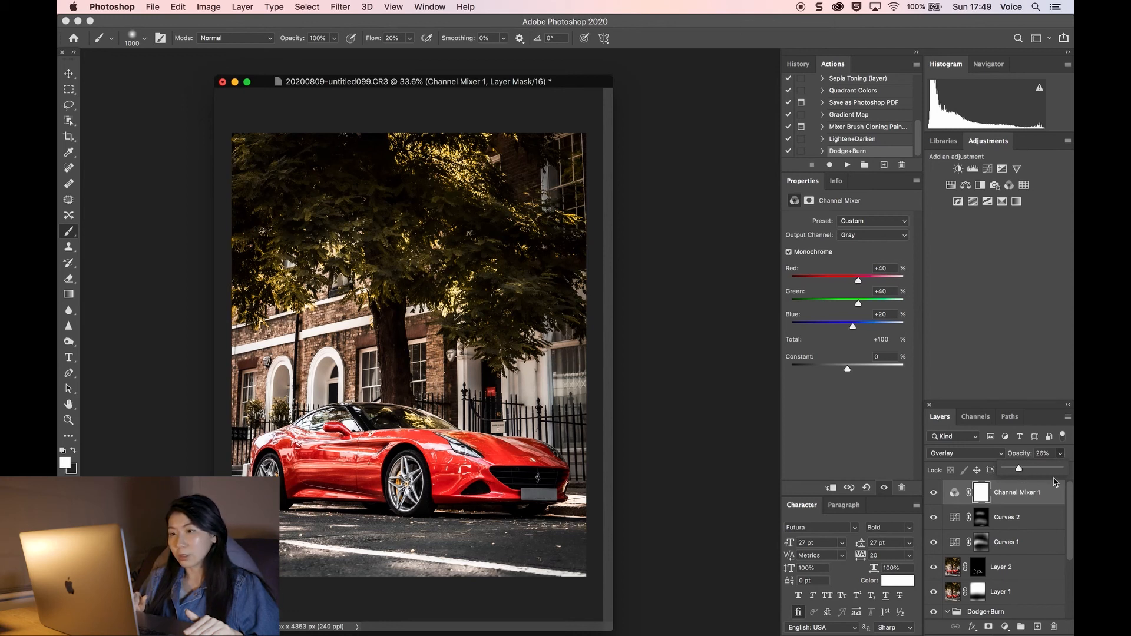
click(1062, 456)
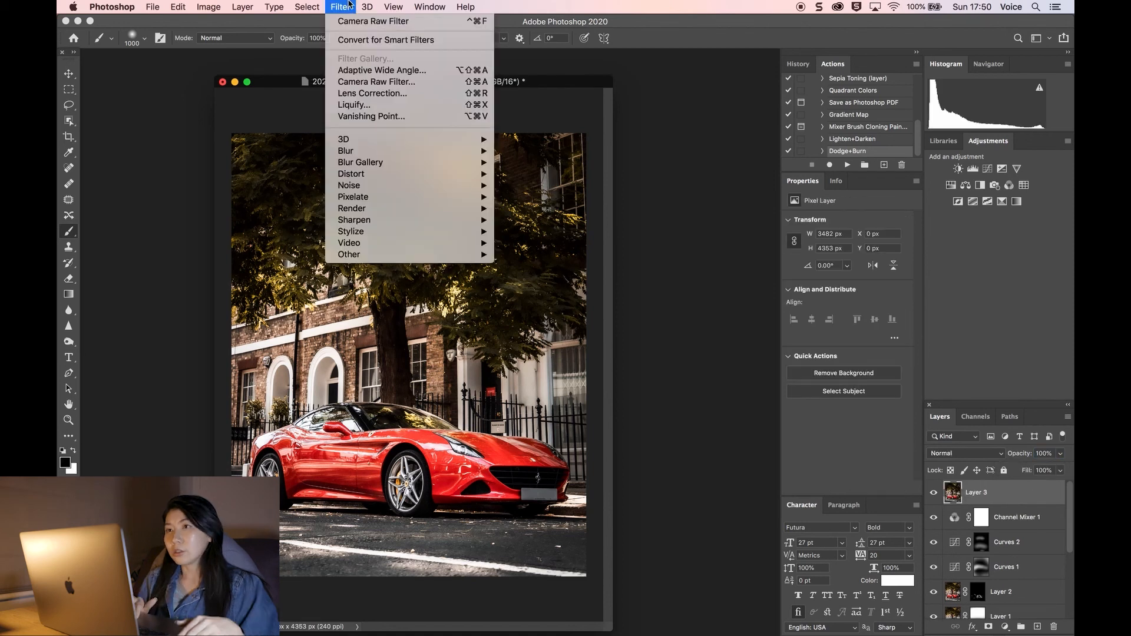
Step: Save the edited document back to Lightroom
click(347, 11)
click(153, 8)
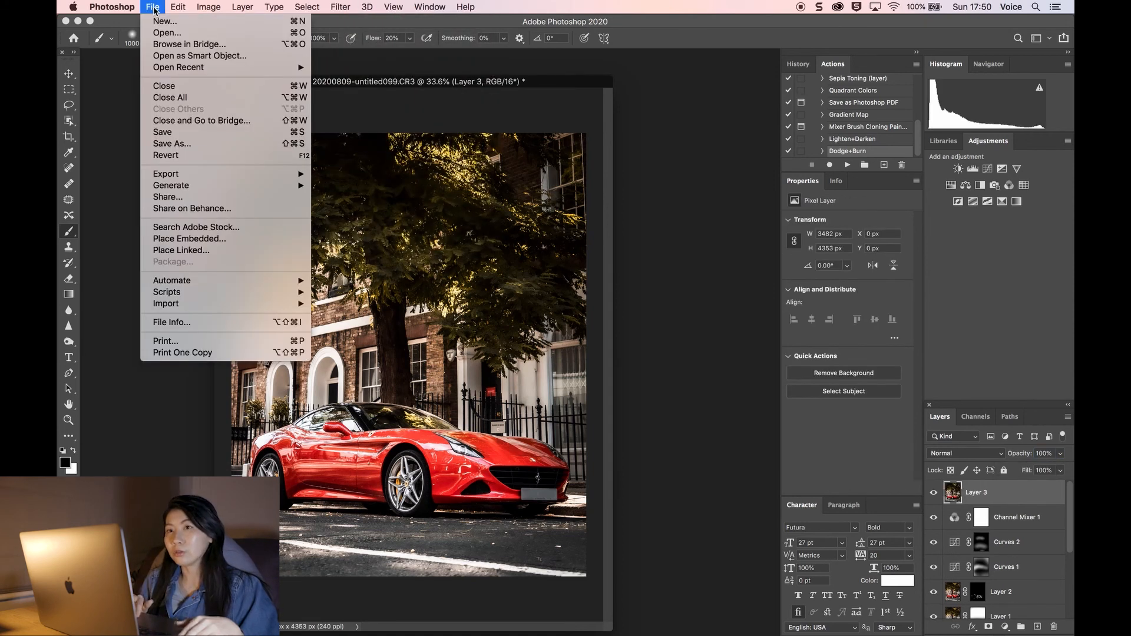
click(169, 139)
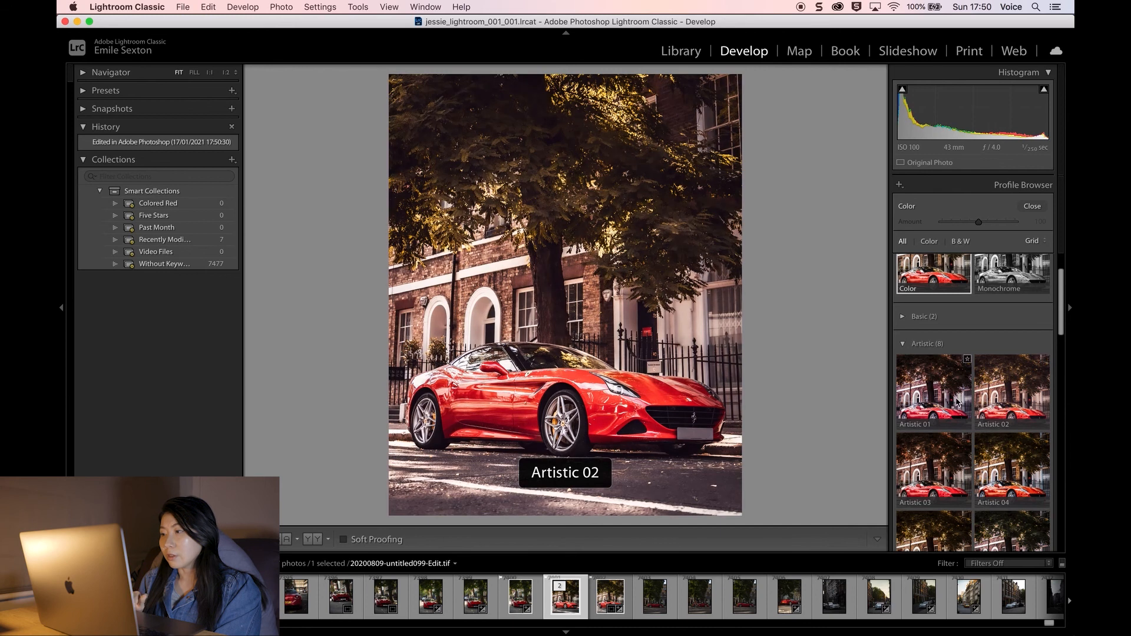
Step: In Lightroom, browse the profile list and view the edited photo in full-screen preview
scroll(966, 425, down, 5)
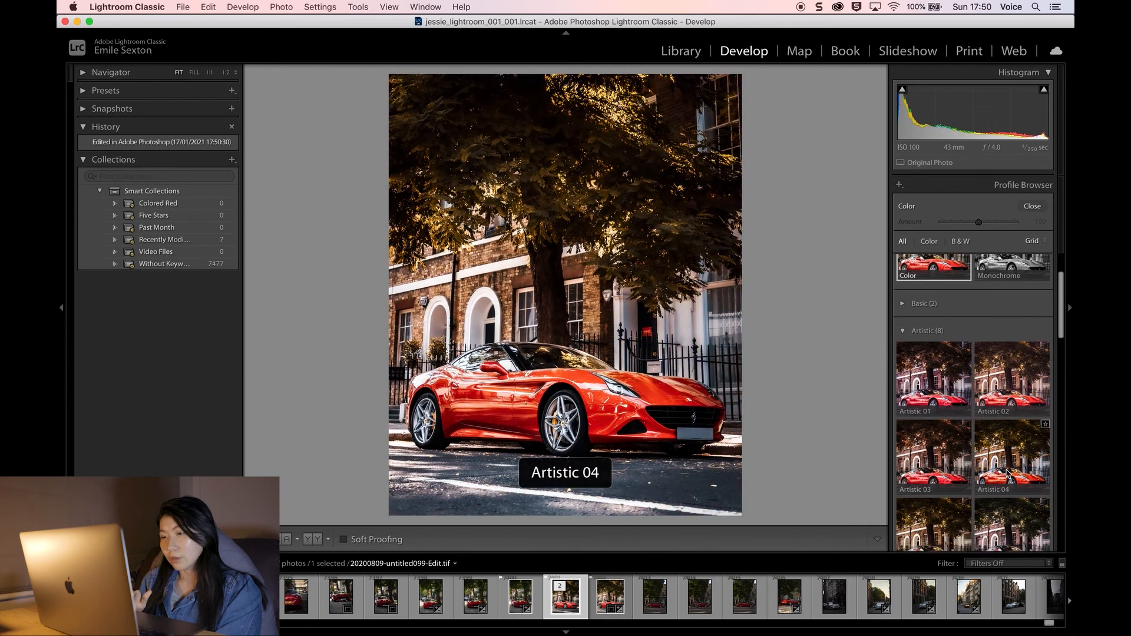
scroll(999, 467, down, 1)
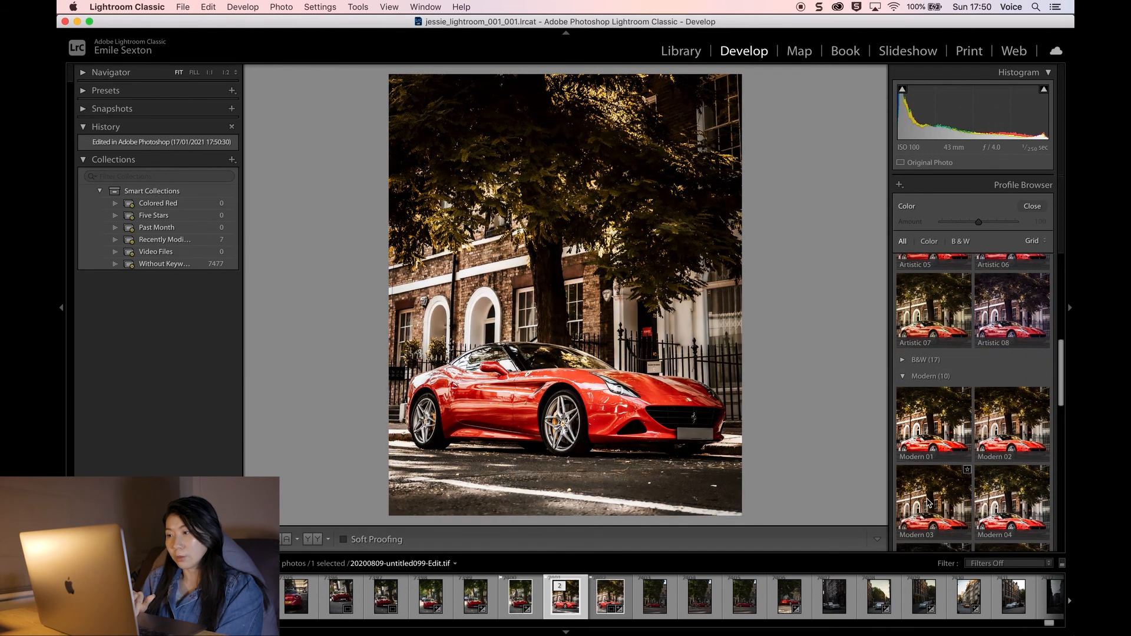
key(f)
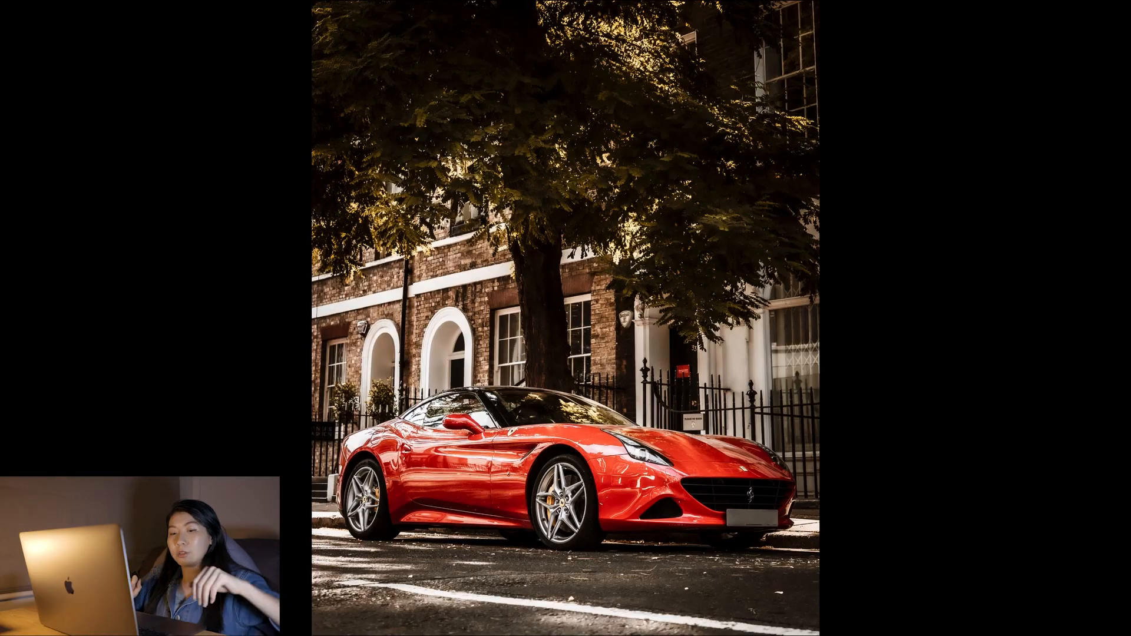